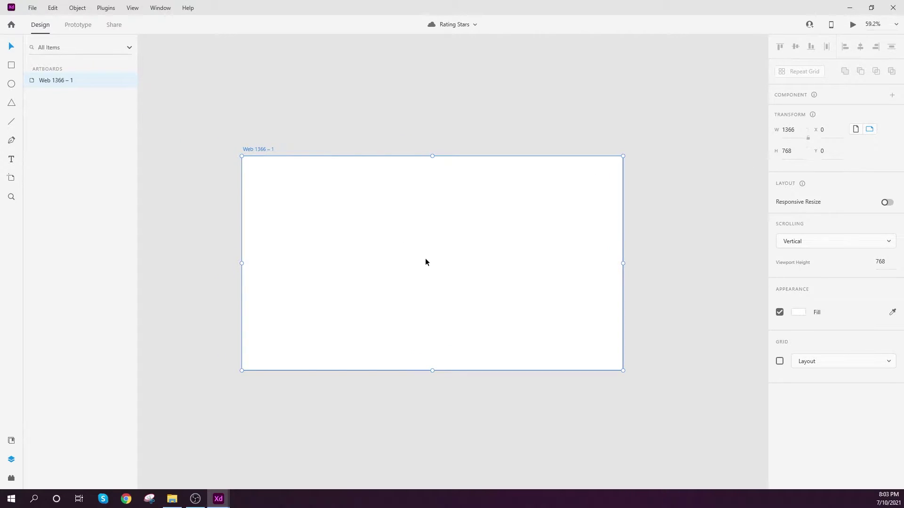
Insert the Feather star icon from the Icons 4 Design plugin and place it near the artboard's centre.
scroll(426, 262, "up", 3)
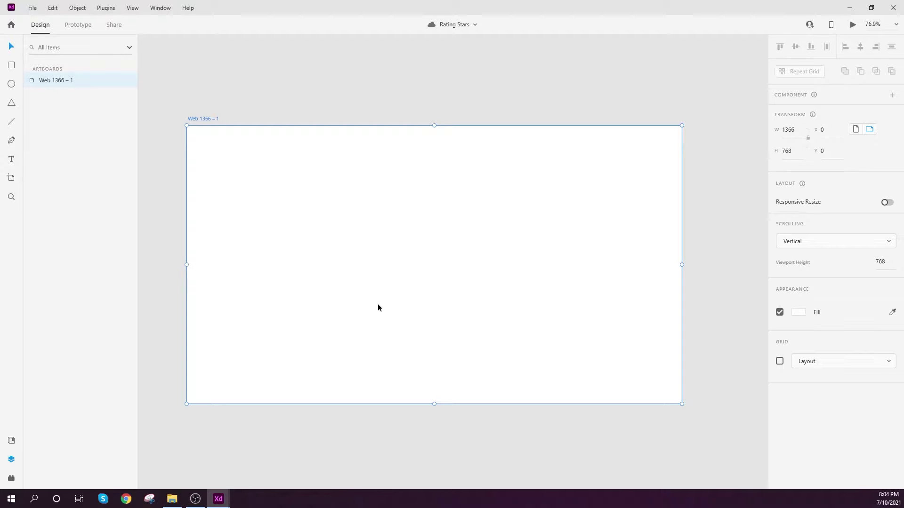
left_click(10, 479)
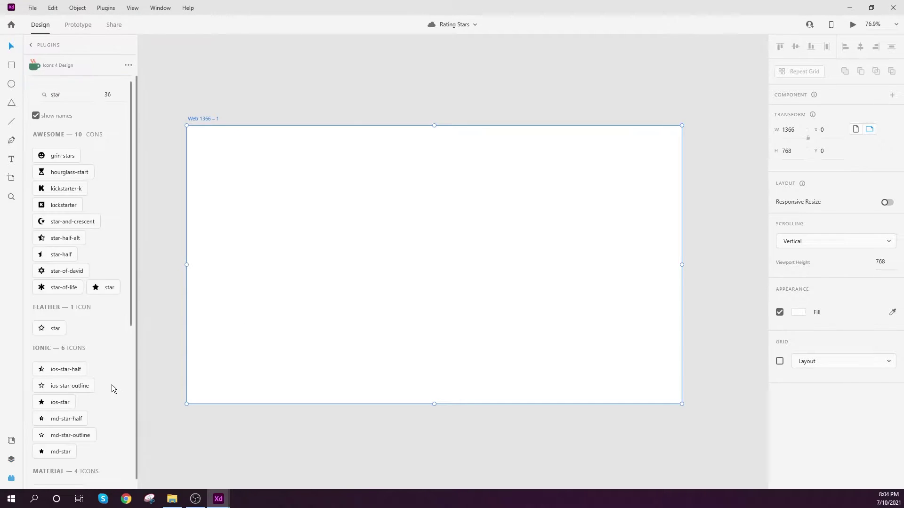
left_click(72, 96)
left_click(154, 127)
scroll(58, 285, "down", 3)
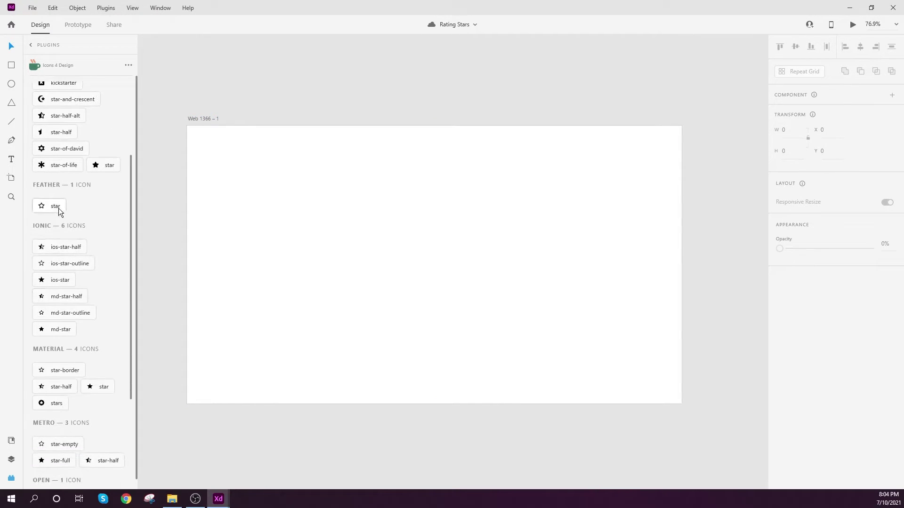
left_click(54, 208)
left_click(395, 257)
left_click_drag(194, 130, 434, 239)
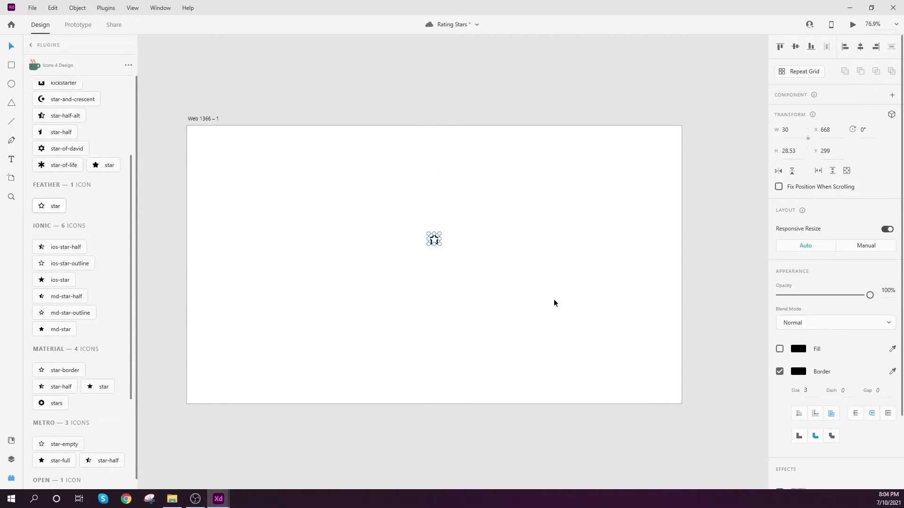
Fill the star with white #FFFFFF and move it to about X 635, Y 326.
left_click(800, 348)
left_click(614, 265)
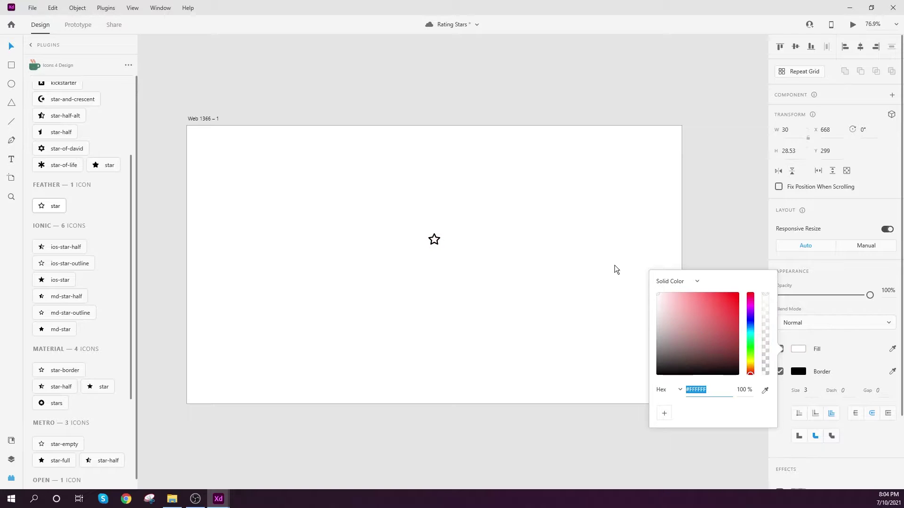
scroll(462, 248, "up", 5)
left_click_drag(400, 227, 372, 249)
left_click(461, 273)
left_click_drag(461, 273, 311, 204)
Lock the star's aspect ratio and set its width to 24.
left_click(794, 133)
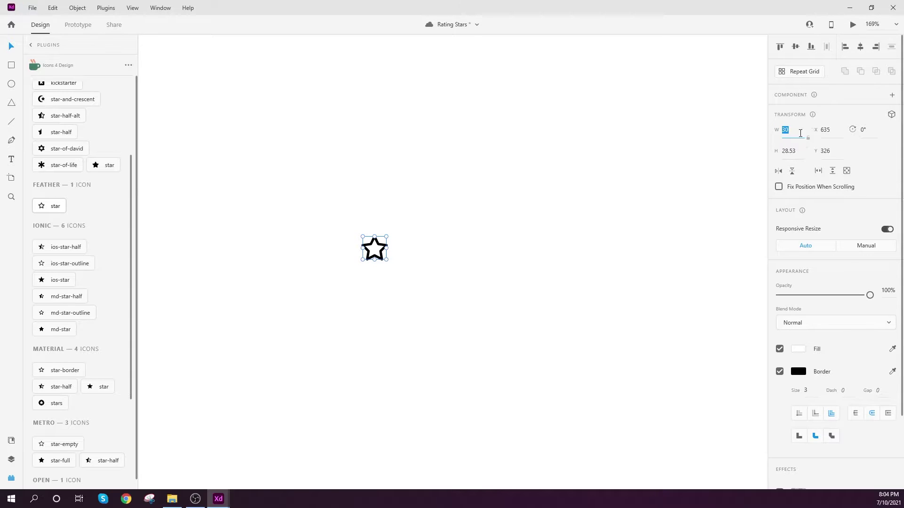
left_click(806, 138)
double_click(799, 131)
type("24")
key("Return")
Set the star's border size to 1.
scroll(784, 287, "down", 3)
double_click(806, 304)
type("1")
key("Return")
left_click(560, 302)
Set the star's border colour to orange #FFA200 and save that colour as a swatch.
left_click_drag(335, 207, 429, 301)
left_click(798, 372)
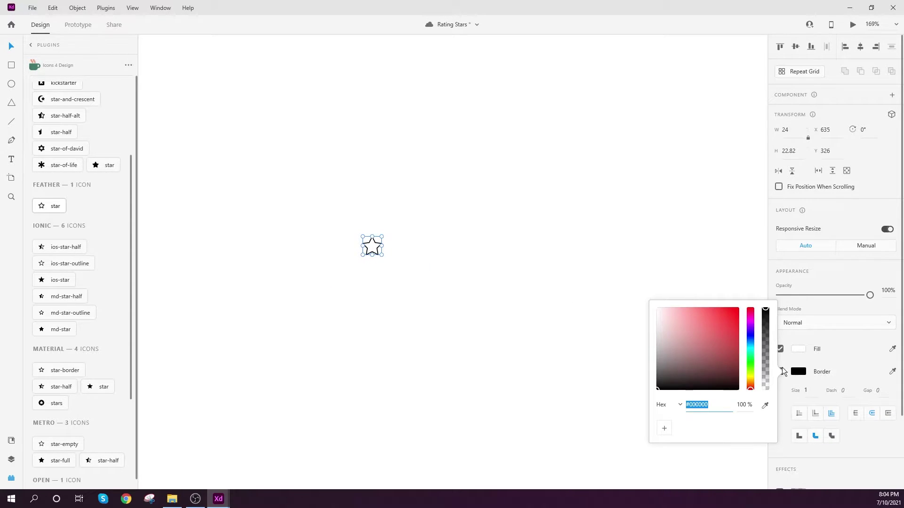
left_click(750, 378)
left_click_drag(751, 378, 750, 382)
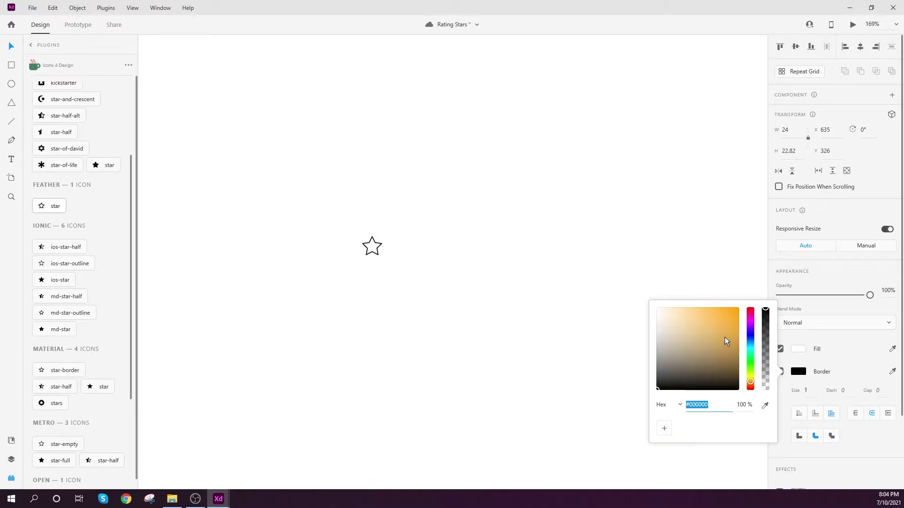
left_click_drag(725, 337, 746, 293)
left_click(664, 428)
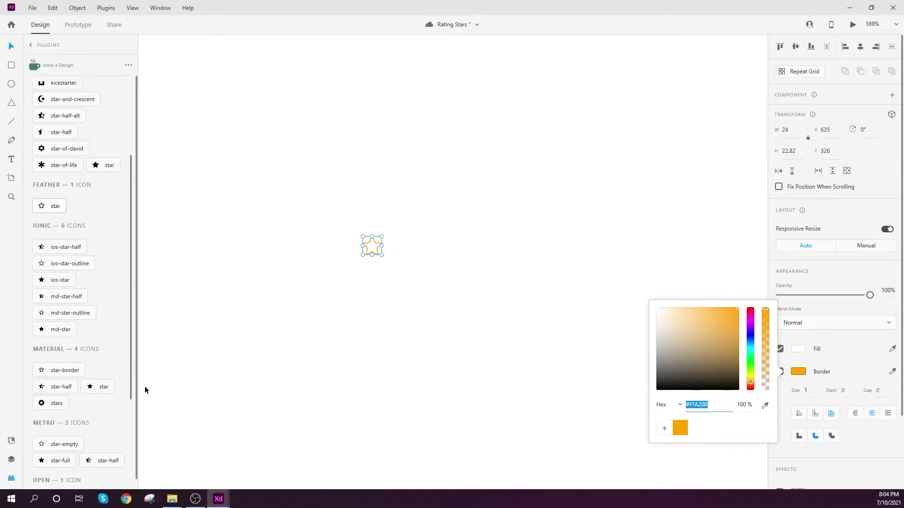
Add the star's orange and white colours to the document assets.
left_click(11, 441)
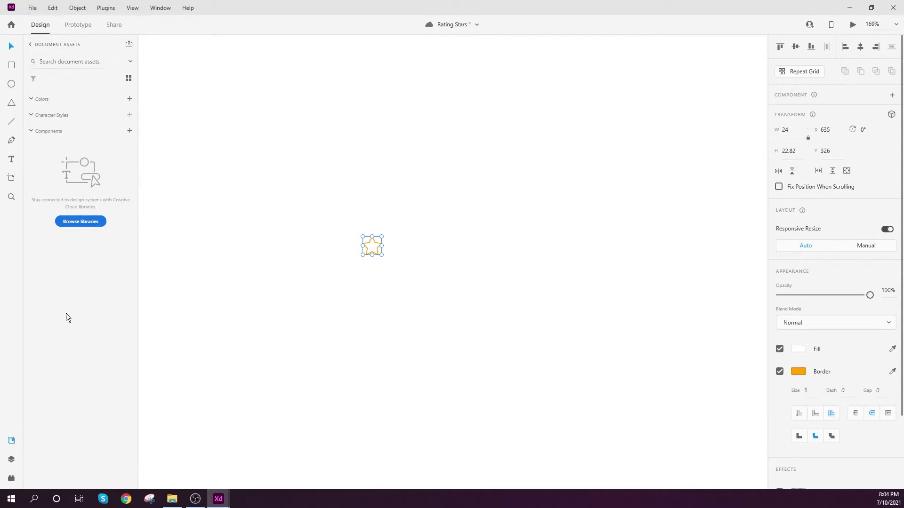
left_click(130, 98)
left_click(252, 167)
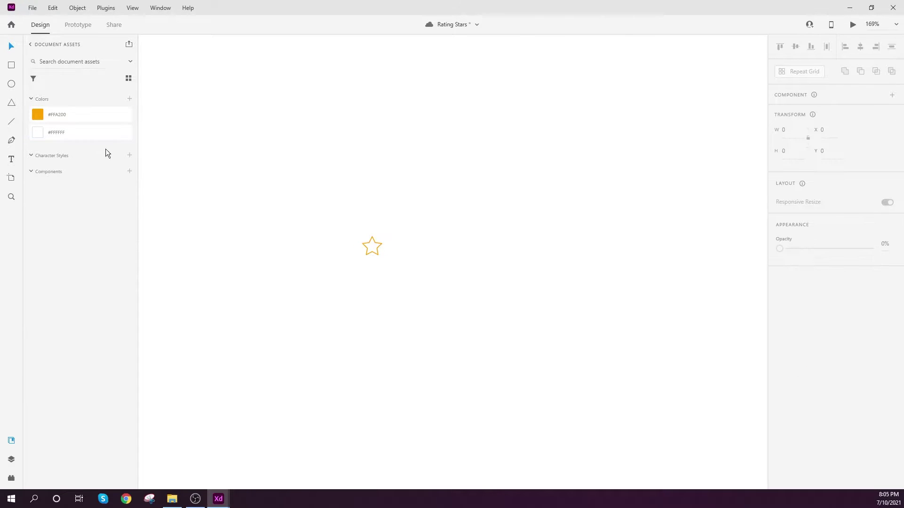
right_click(69, 132)
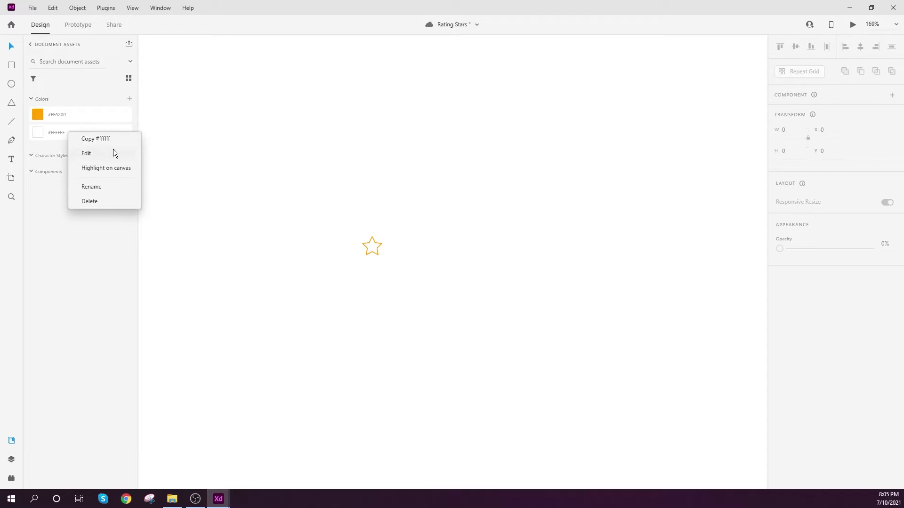
left_click(305, 158)
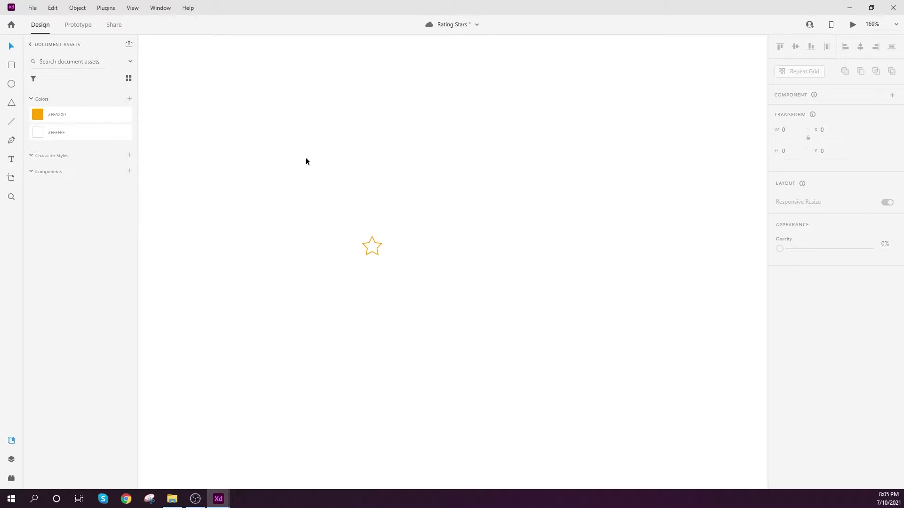
Turn the orange-outlined star into a main component.
left_click(375, 252)
left_click(396, 242)
left_click(372, 245)
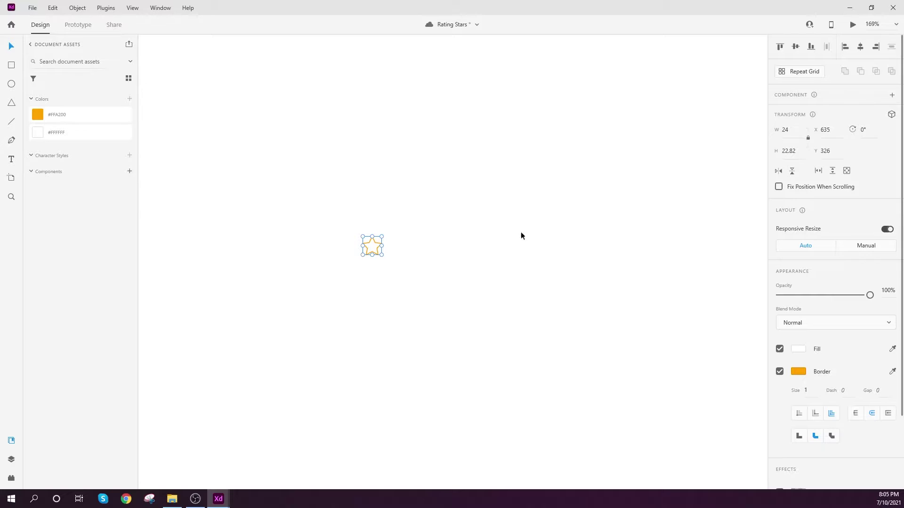
left_click(893, 96)
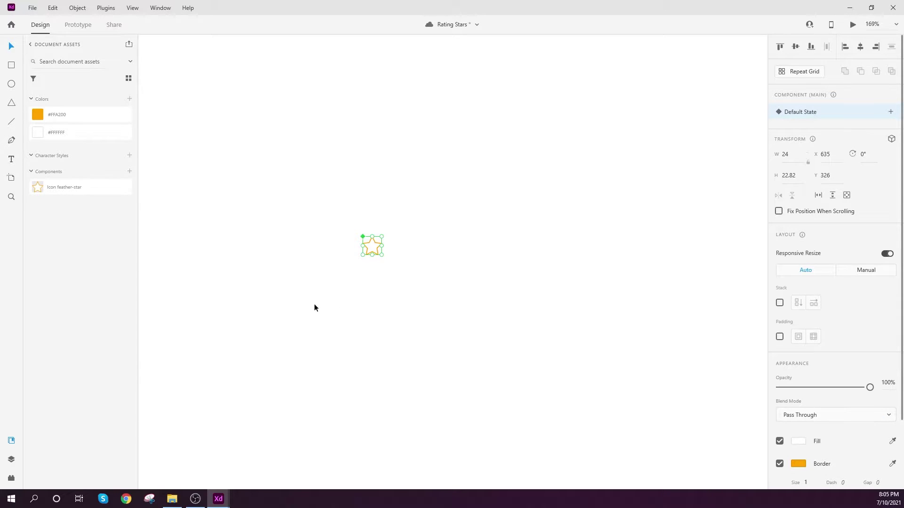
Rename the star component layer as "Star".
left_click(11, 459)
double_click(63, 80)
type("Star")
key("Return")
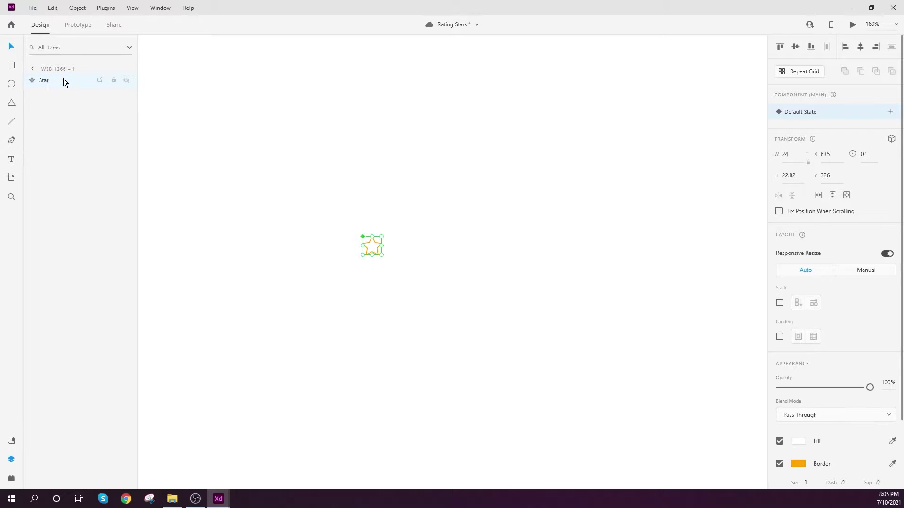
left_click(371, 143)
Add a Hover State to the Star component.
scroll(398, 224, "up", 3)
left_click(341, 276)
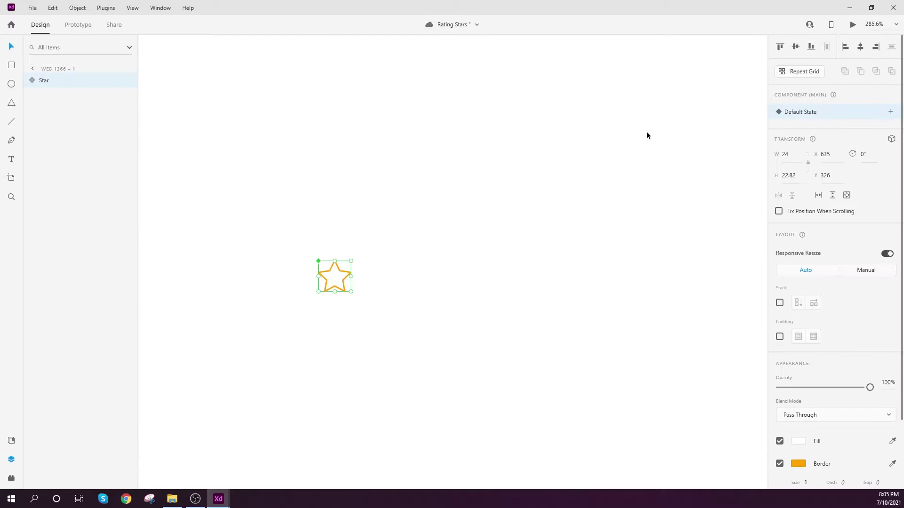
left_click(890, 113)
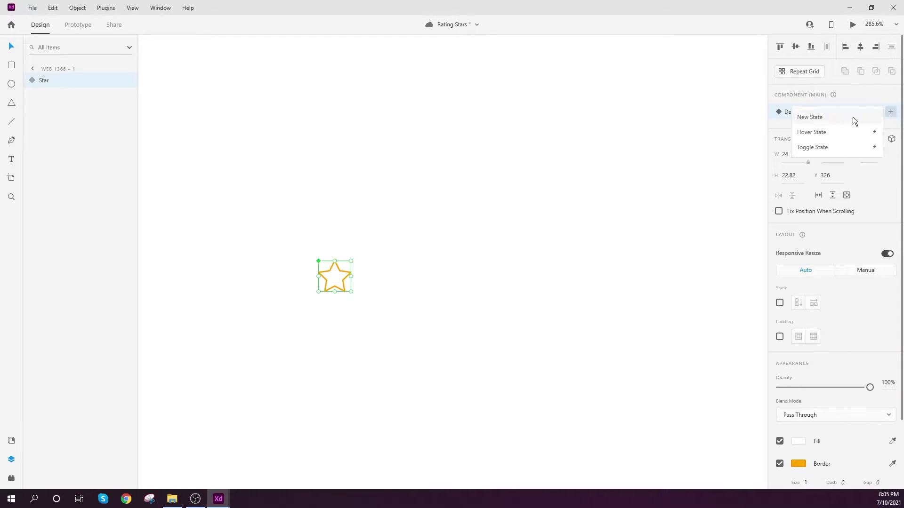
left_click(832, 132)
left_click(521, 313)
Give the star icon in the Hover State a drop shadow with X 0, Y 0 and blur 8.
scroll(341, 292, "up", 5)
left_click(318, 191)
left_click(318, 191)
scroll(800, 346, "down", 3)
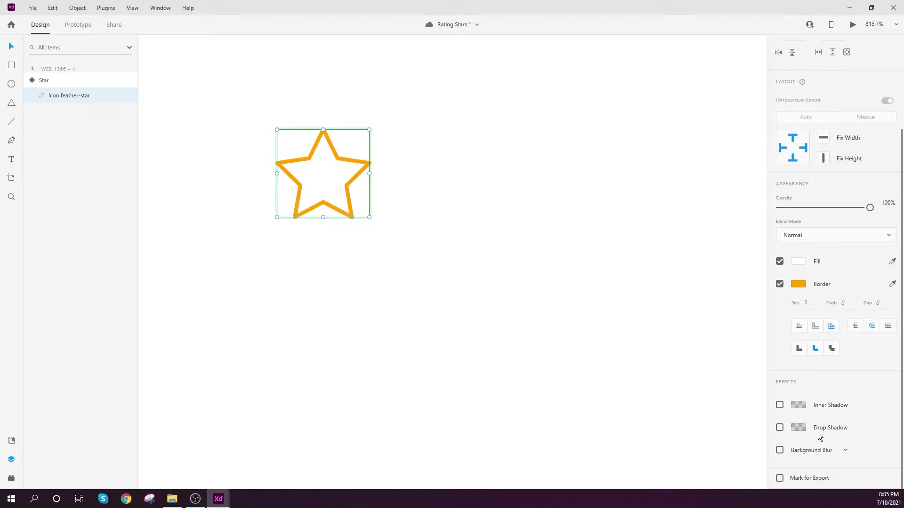
left_click(780, 427)
left_click(846, 424)
type("0")
left_click(877, 425)
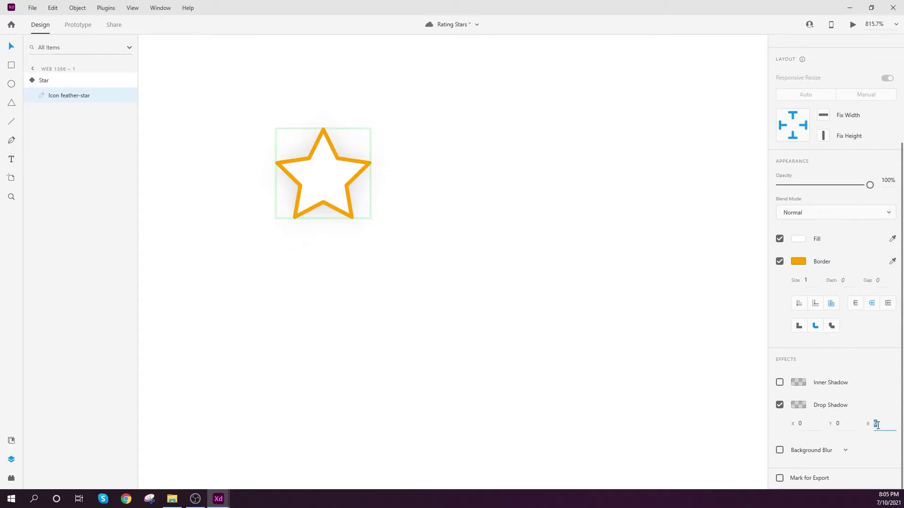
type("8")
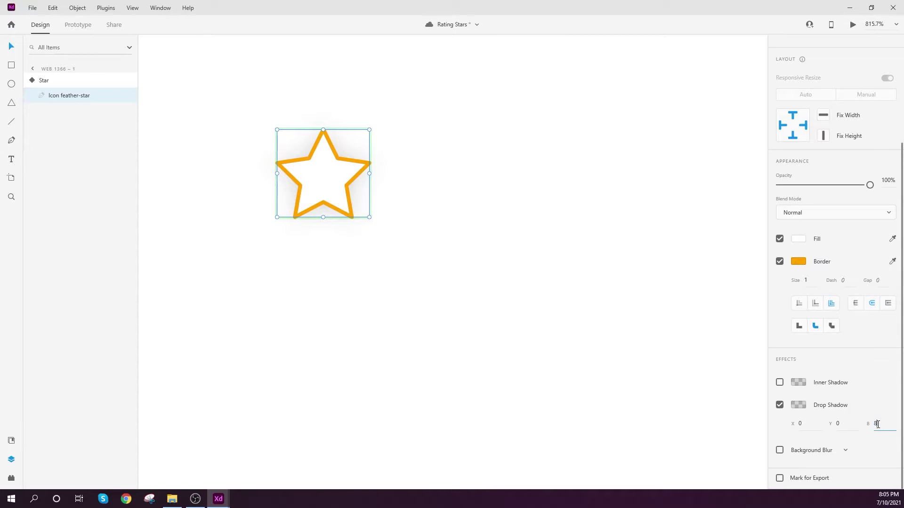
Colour the hover star's drop shadow with the saved orange #FFA200.
left_click(798, 406)
left_click(683, 462)
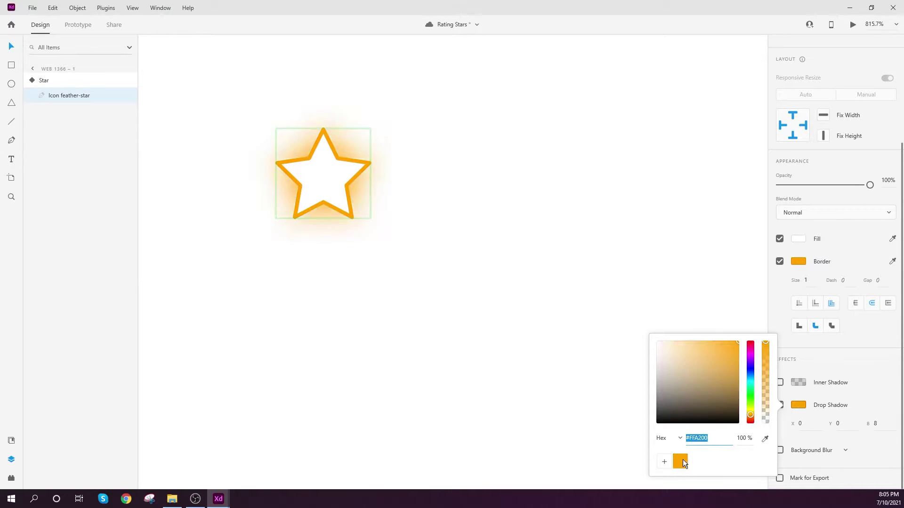
left_click(531, 324)
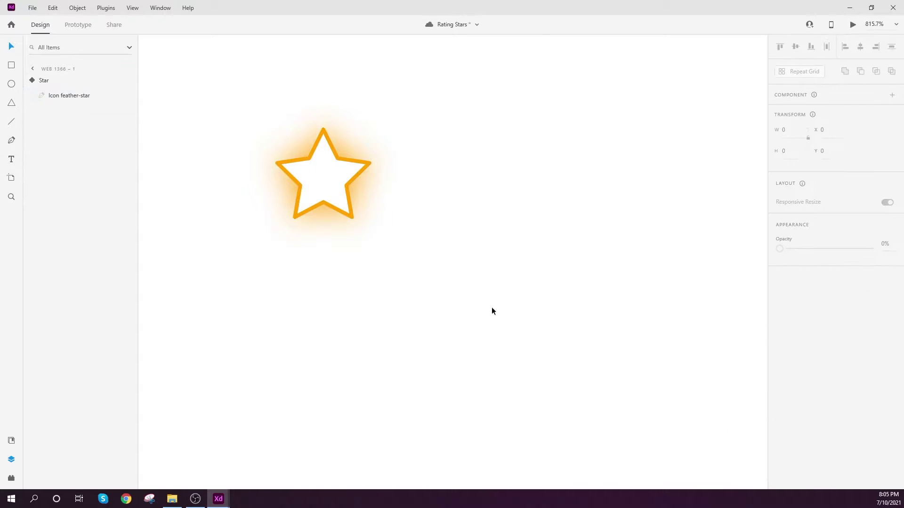
key("ctrl+1")
scroll(474, 262, "up", 3)
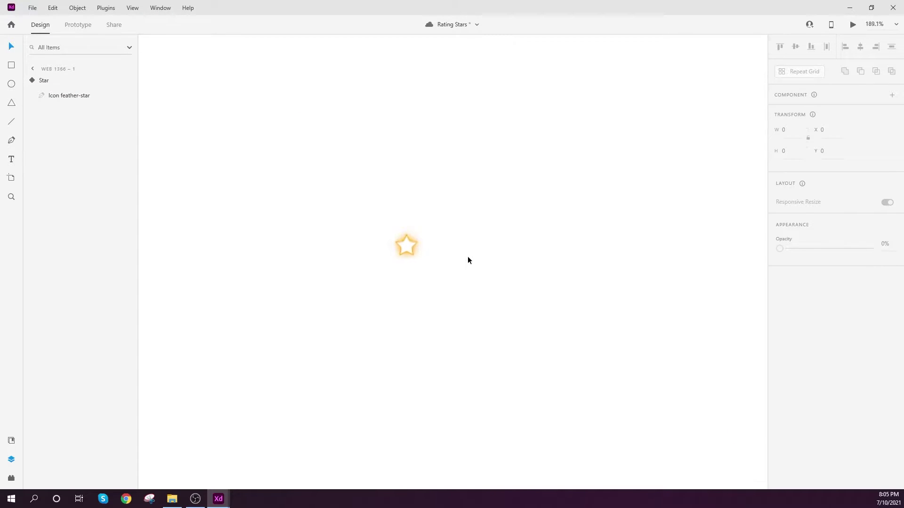
Return the Star component to its Default State and set its hover interaction's easing to None and duration to 0.
left_click(395, 237)
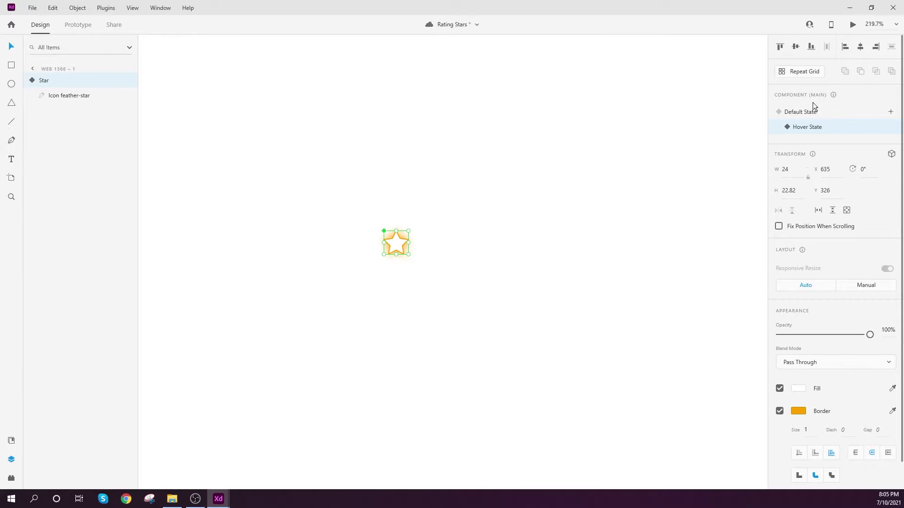
left_click(801, 113)
left_click(79, 28)
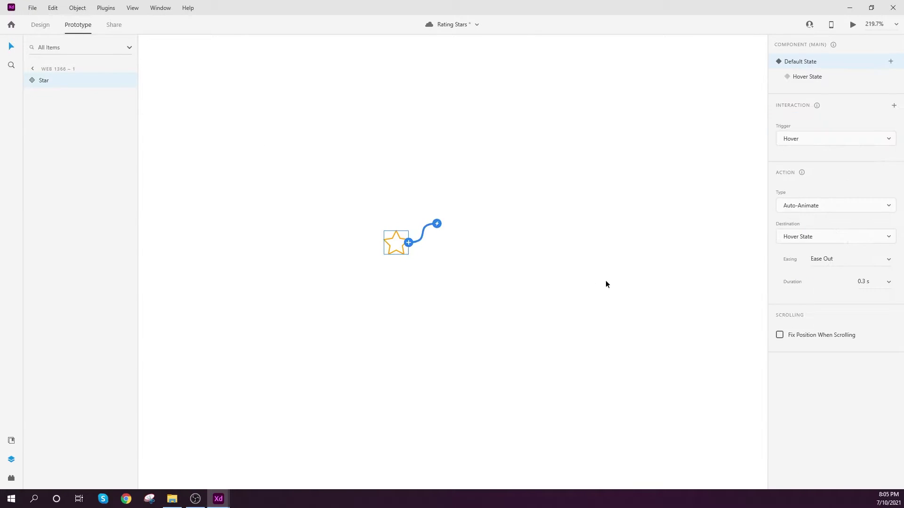
left_click(889, 262)
type("None")
key("Return")
left_click(874, 281)
type("0")
key("Return")
Preview the prototype to check the star's hover effect.
left_click(40, 25)
left_click(853, 24)
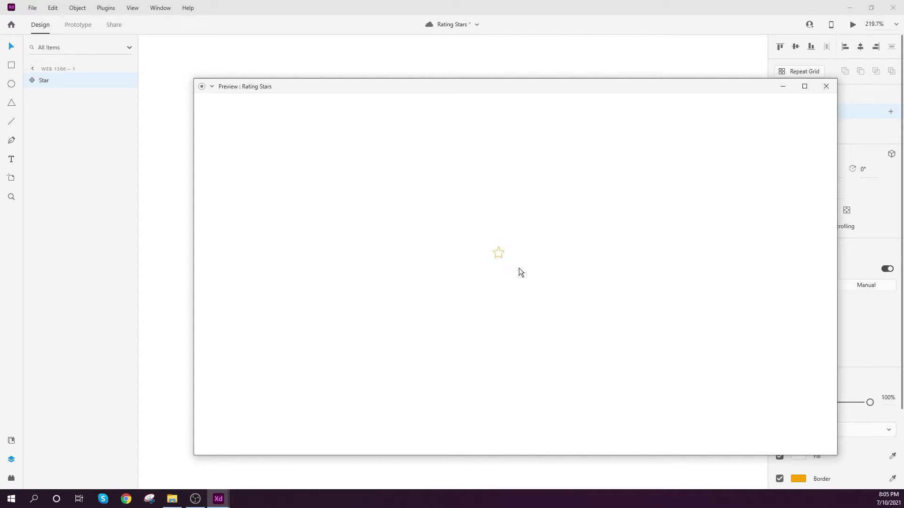
left_click(826, 86)
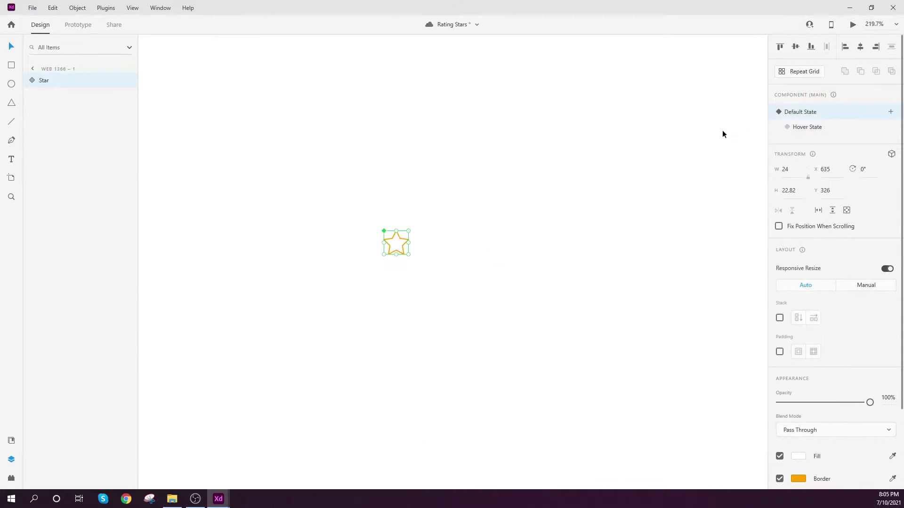
Add a new state named "Active" to the Star component.
left_click(890, 112)
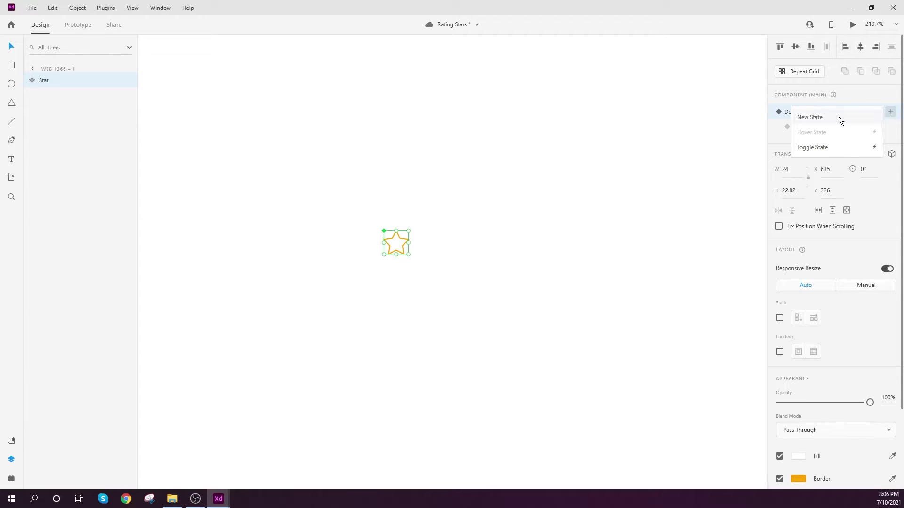
left_click(838, 117)
type("Ac")
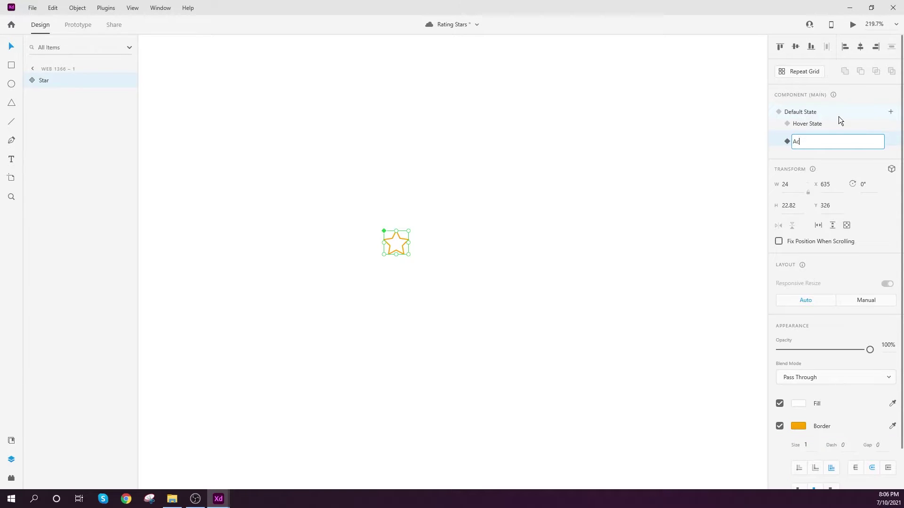
type("tive")
key("Return")
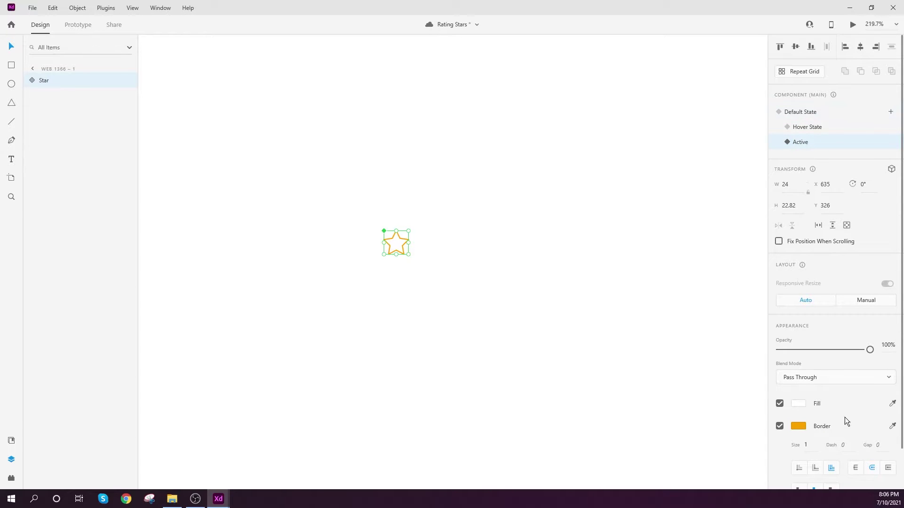
Fill the star in the Active state with the saved orange #FFA200.
scroll(805, 401, "down", 1)
left_click(800, 359)
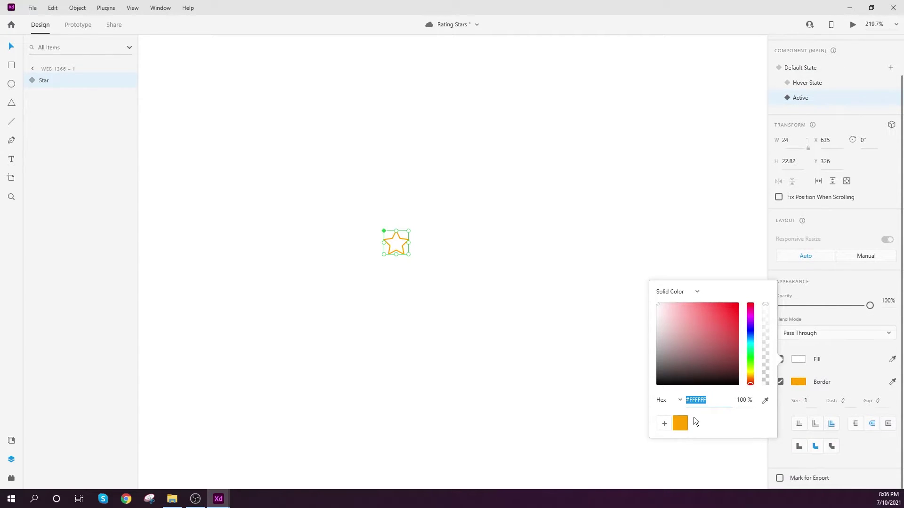
left_click(679, 423)
left_click(498, 324)
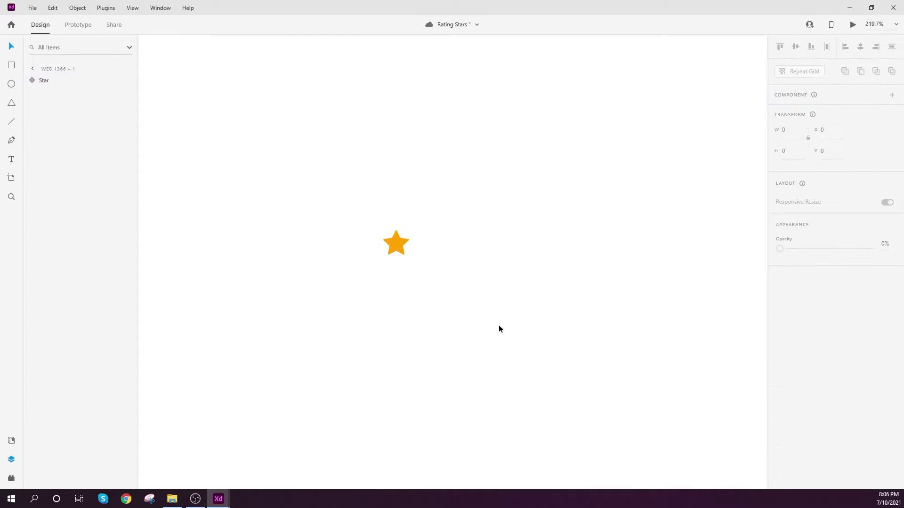
View the Star component's Hover State and set the component back to its Default State.
key("ctrl+1")
left_click_drag(478, 305, 454, 309)
left_click(394, 249)
left_click(816, 127)
left_click(800, 111)
left_click(531, 214)
left_click_drag(358, 197, 411, 268)
left_click(423, 289)
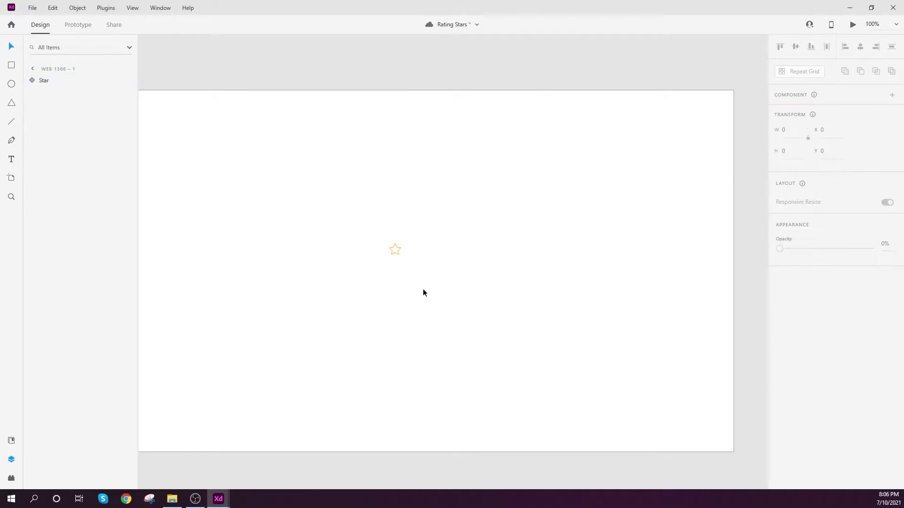
scroll(422, 264, "up", 3)
left_click(365, 233)
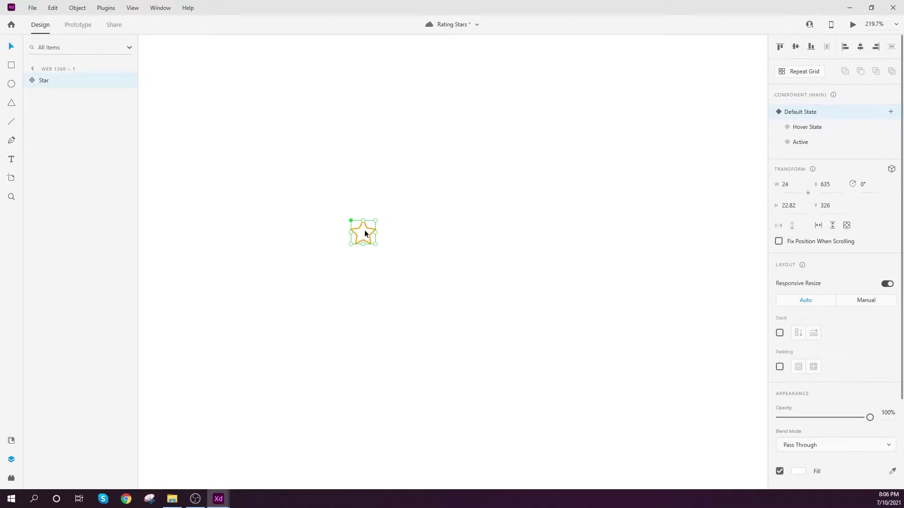
Repeat the star into a horizontal row of five with 7 px gaps and ungroup the repeat grid.
left_click(804, 71)
left_click_drag(376, 232, 573, 253)
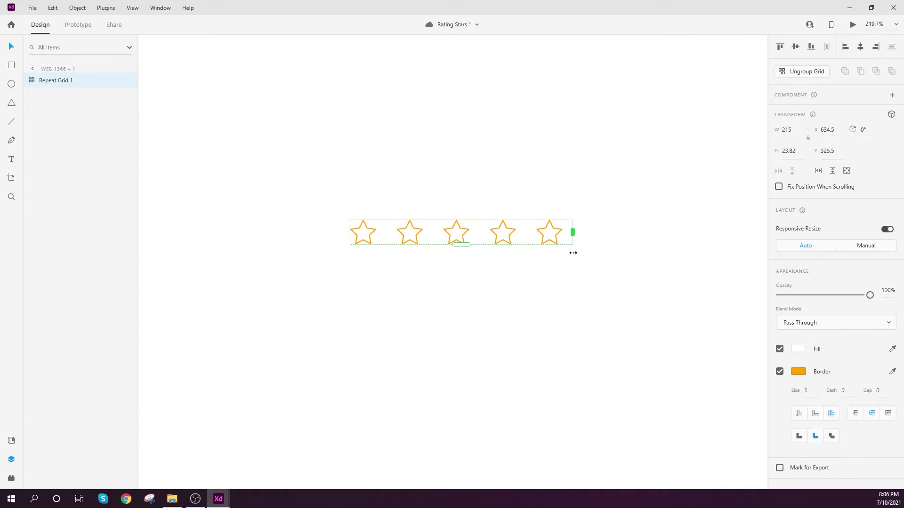
left_click_drag(526, 233, 472, 234)
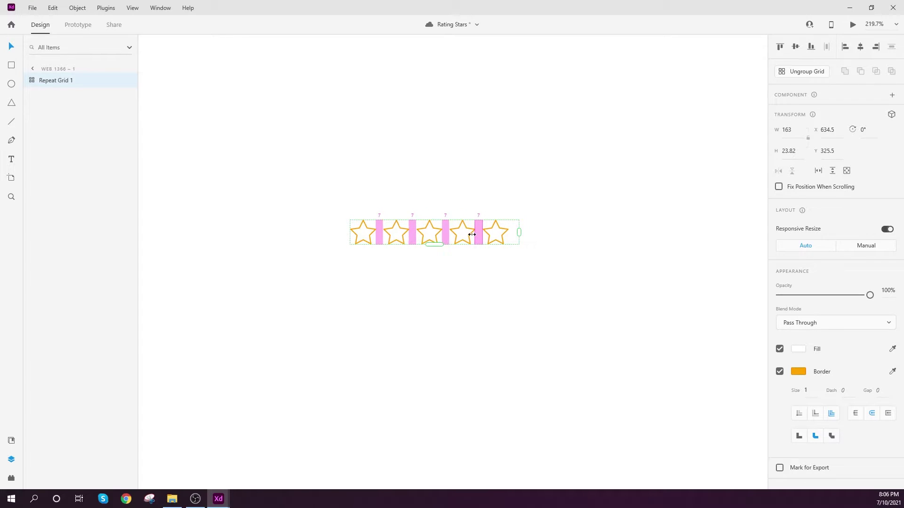
scroll(486, 219, "up", 4)
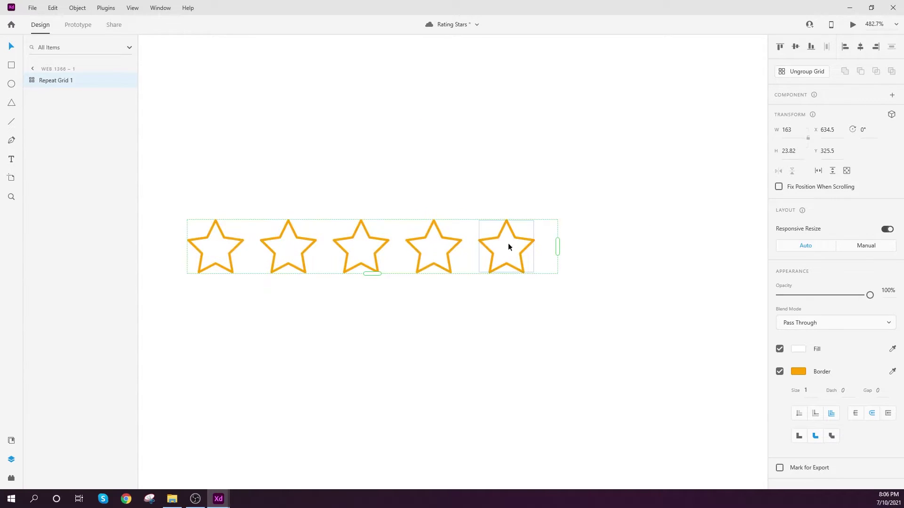
left_click(802, 75)
left_click(572, 269)
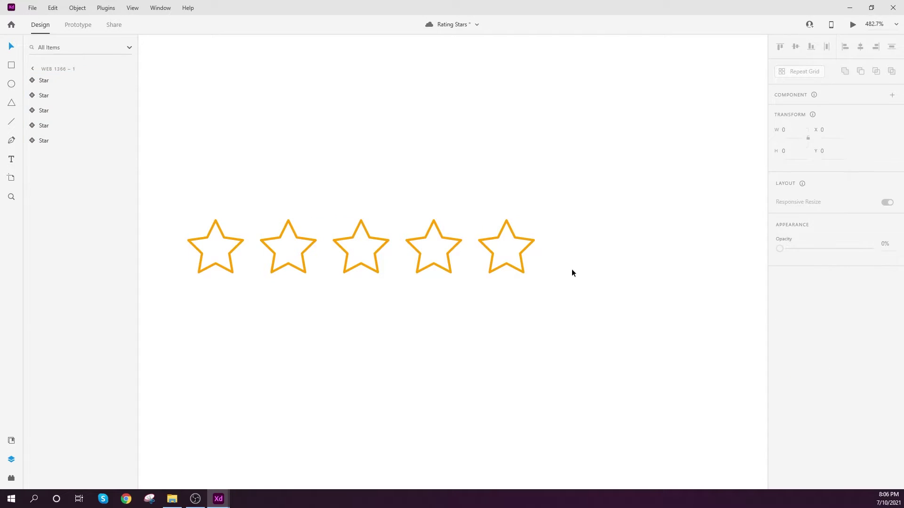
left_click(500, 234)
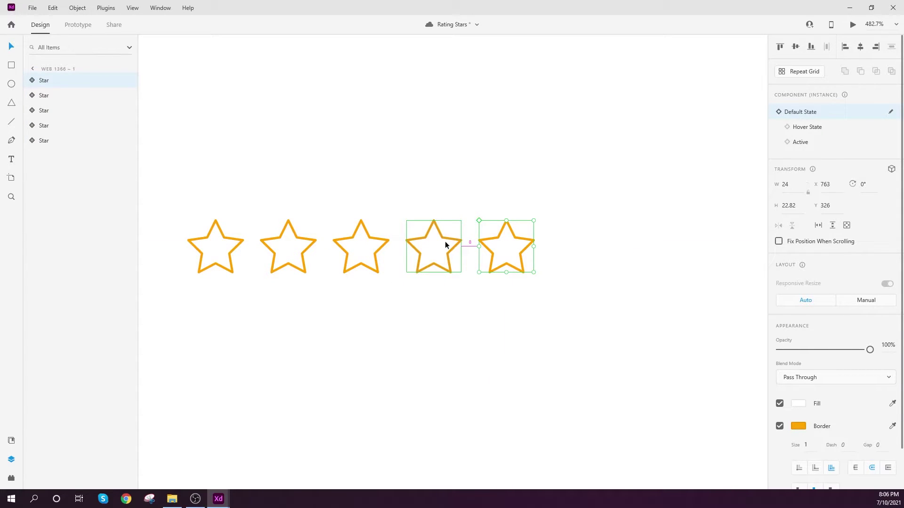
scroll(444, 244, "up", 2)
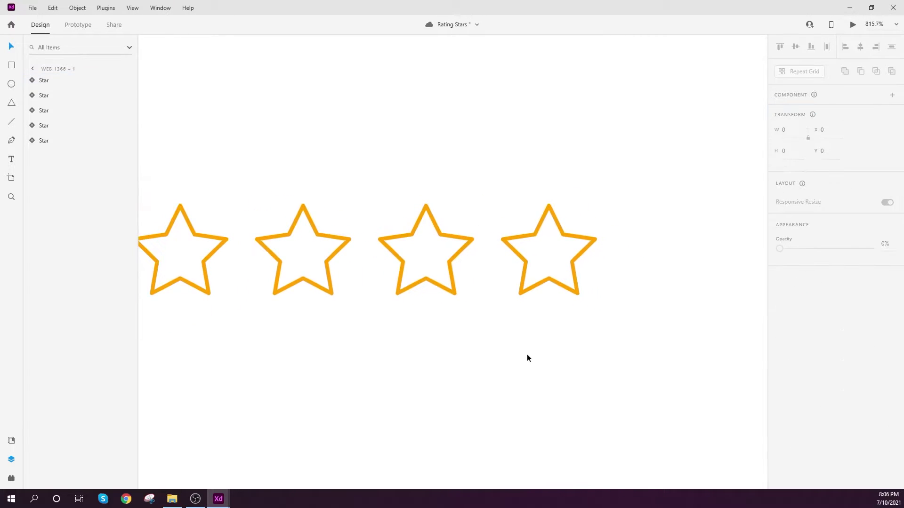
scroll(522, 352, "down", 5)
scroll(415, 260, "up", 2)
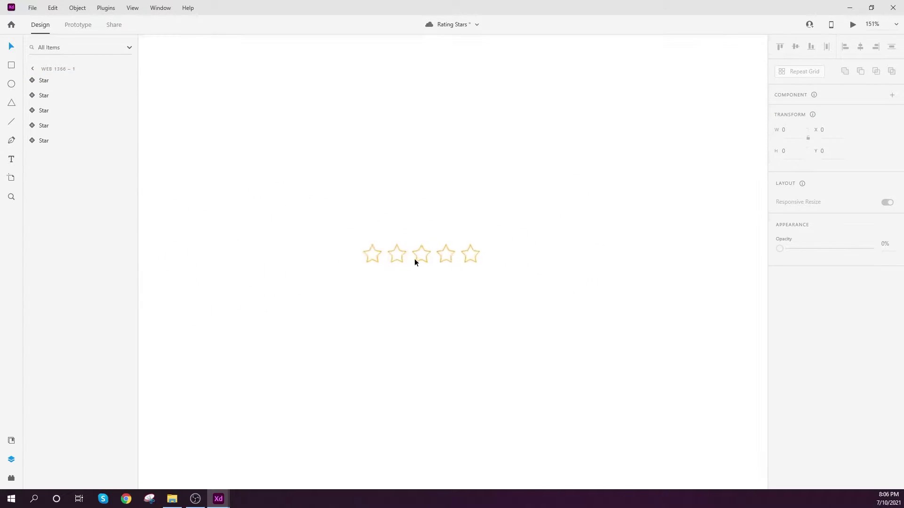
scroll(454, 325, "up", 1)
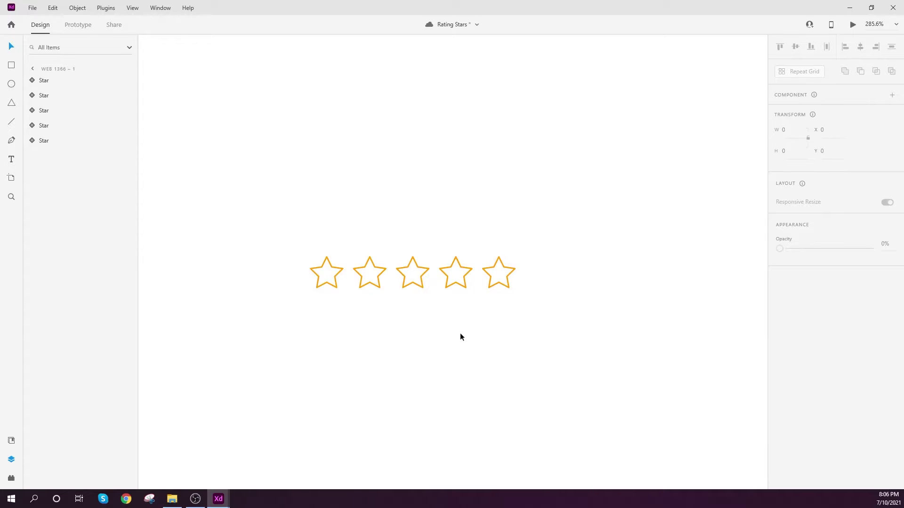
scroll(471, 336, "down", 1)
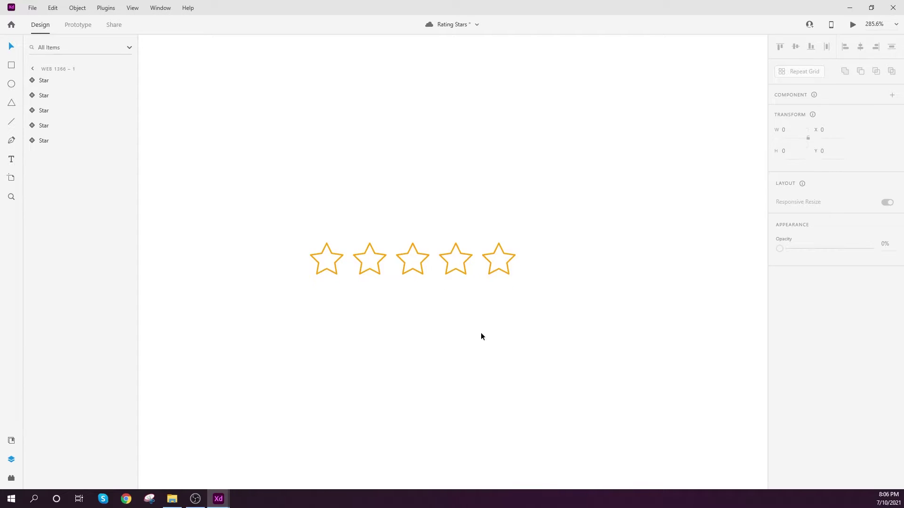
left_click_drag(244, 198, 607, 337)
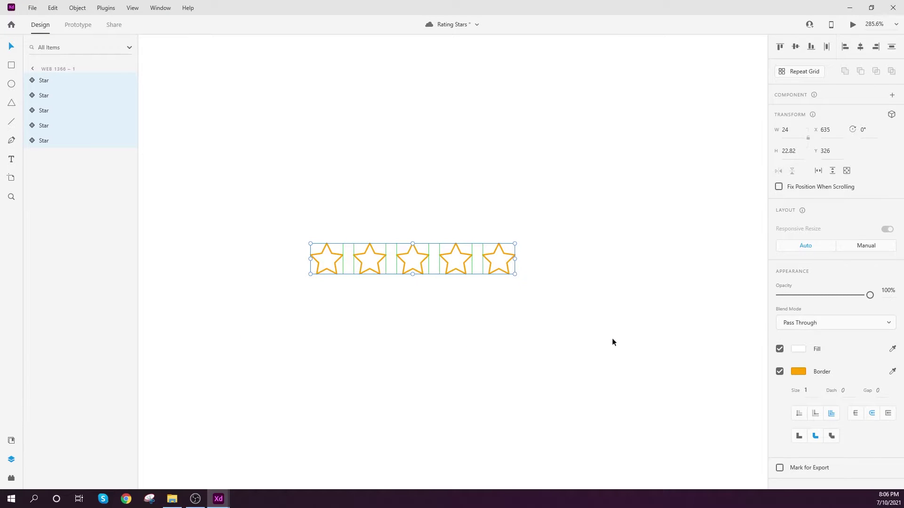
left_click(582, 321)
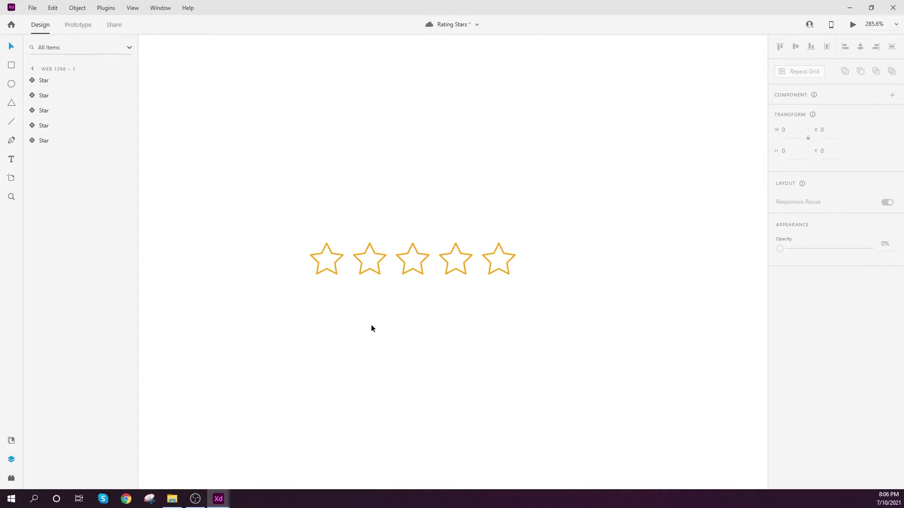
left_click(325, 268)
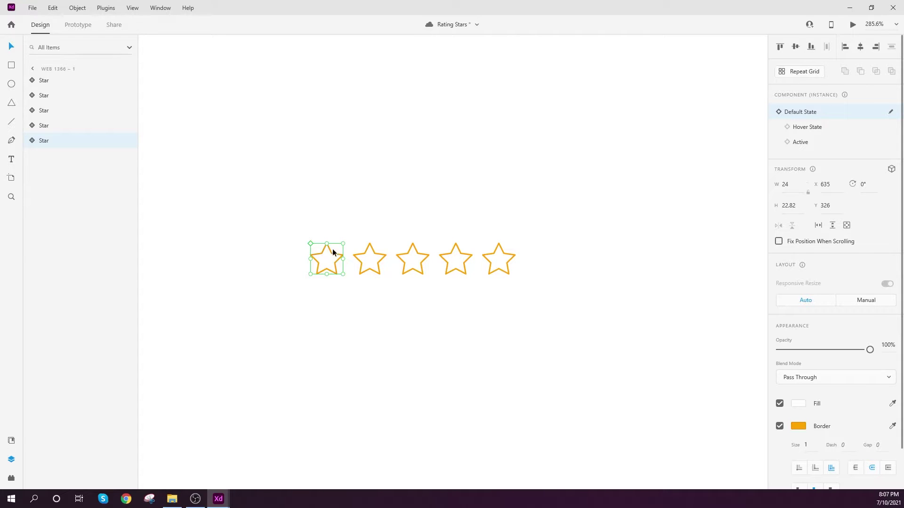
Duplicate the row of five stars straight above the original, with a gap of about 21 px.
left_click(341, 216)
left_click_drag(289, 209, 562, 317)
left_click_drag(409, 261, 413, 202)
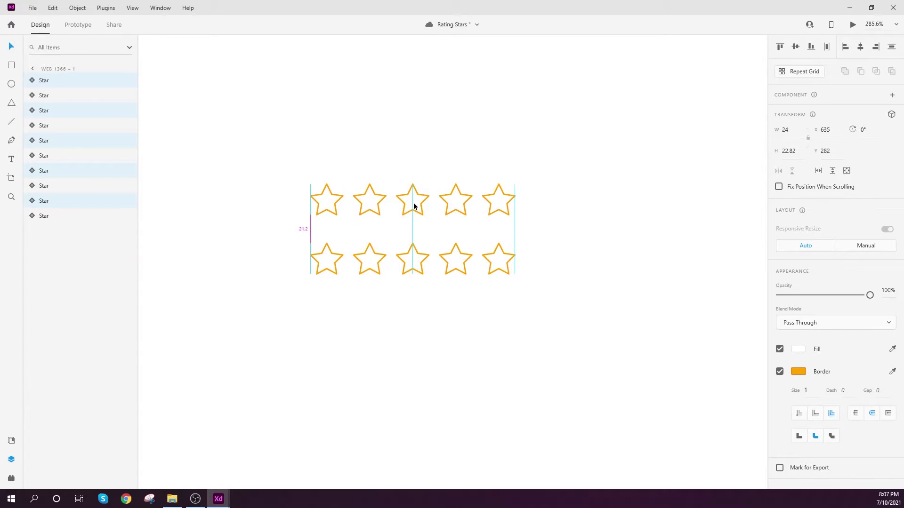
Ungroup the upper row's star components into plain shapes and bring them to the front of the layer order.
left_click(288, 144)
left_click_drag(289, 145, 575, 219)
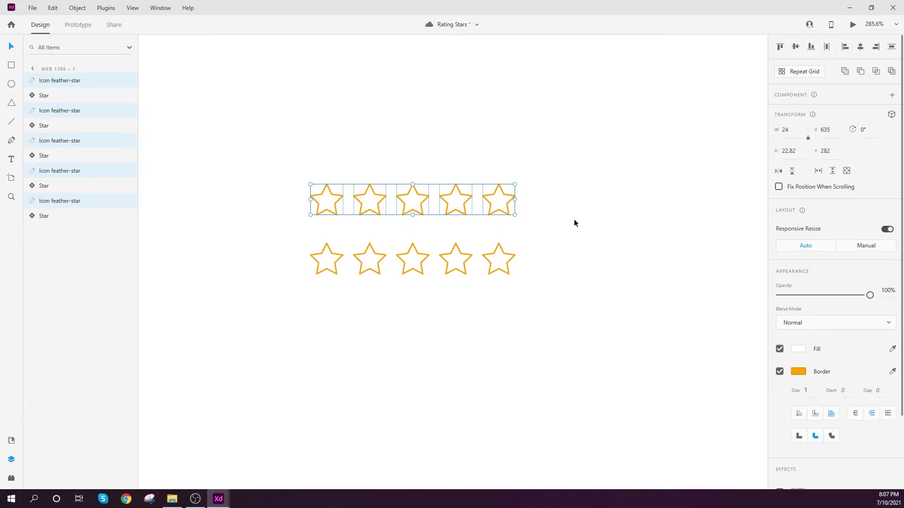
key("ctrl+shift+bracketright")
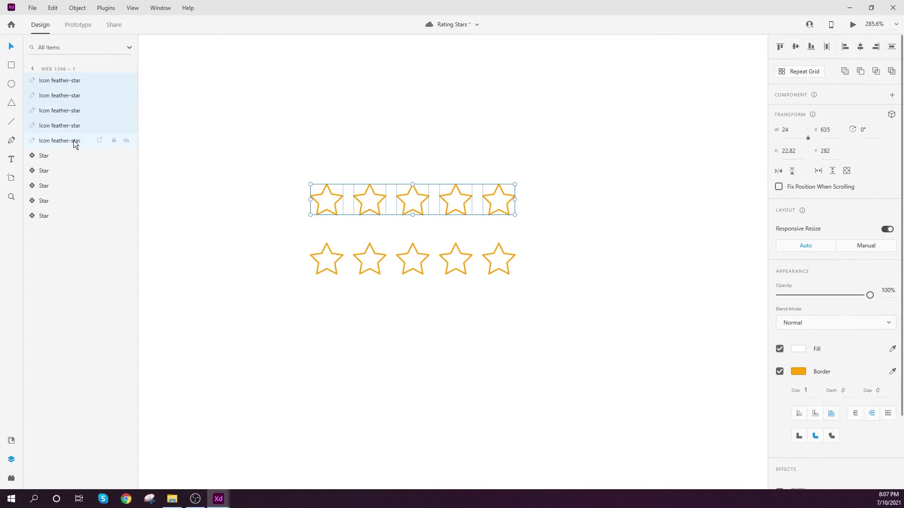
Inspect the plain star shapes in the upper row one at a time.
left_click(299, 189)
left_click(326, 196)
left_click(372, 197)
left_click(412, 197)
left_click(455, 198)
left_click(500, 198)
left_click(586, 239)
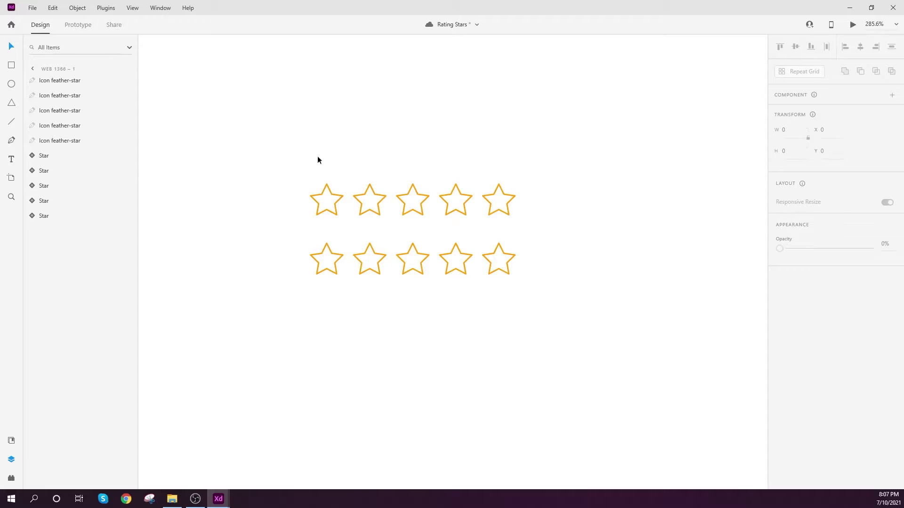
left_click(327, 199)
left_click(258, 197)
Remove the border from the five upper stars and fill them with red #FF0000.
left_click_drag(294, 160, 547, 220)
left_click(779, 372)
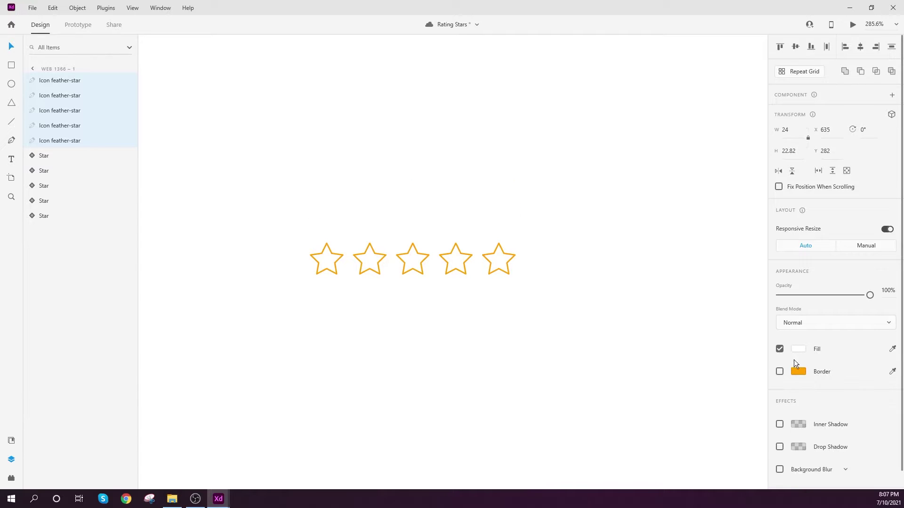
left_click(797, 349)
type("ff0000")
left_click(471, 213)
scroll(471, 213, "up", 5)
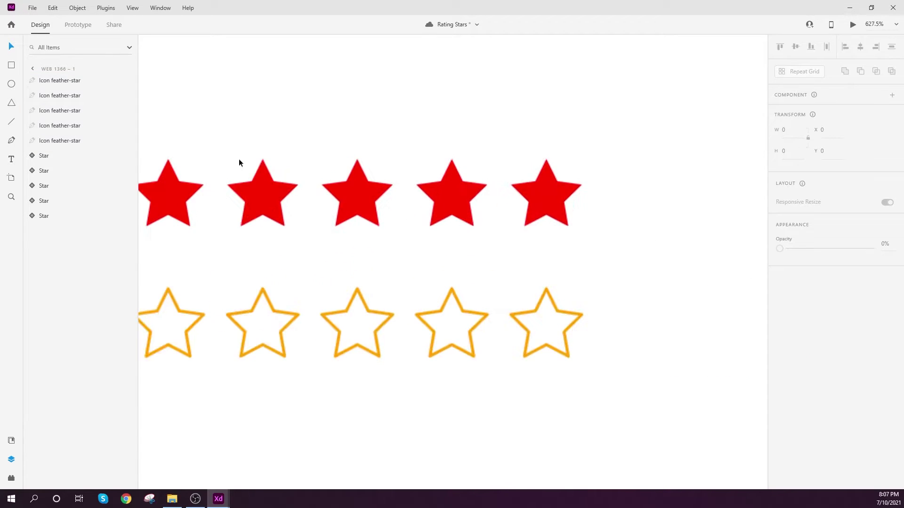
Move the row of red stars straight down so it exactly covers the orange-outlined stars.
scroll(404, 238, "left", 2)
left_click_drag(177, 126, 660, 202)
left_click_drag(423, 191, 426, 320)
left_click(583, 220)
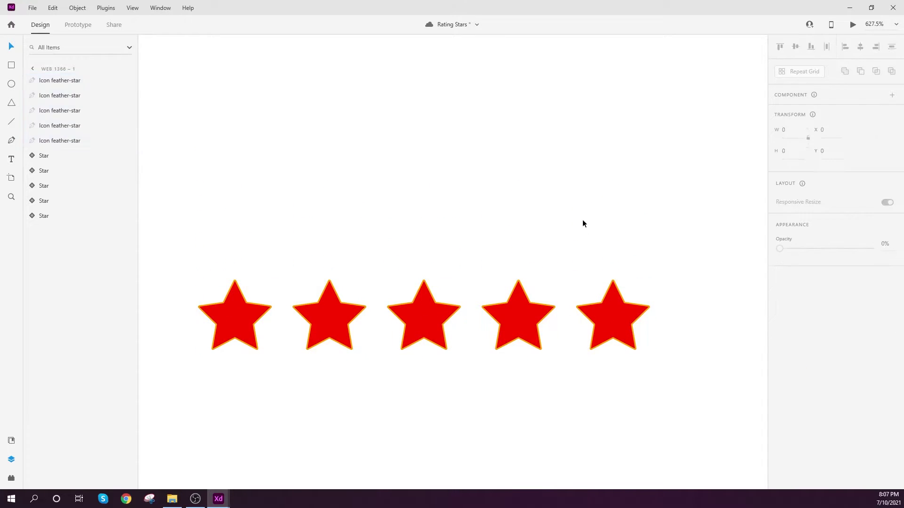
key("ctrl+z")
key("ctrl+shift+z")
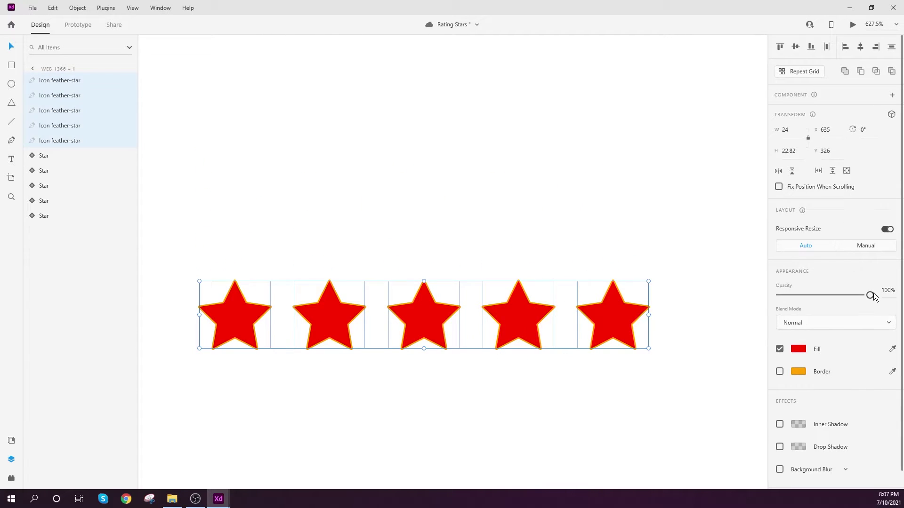
Reduce the opacity of the five red stars to zero.
left_click_drag(870, 295, 778, 295)
left_click(488, 194)
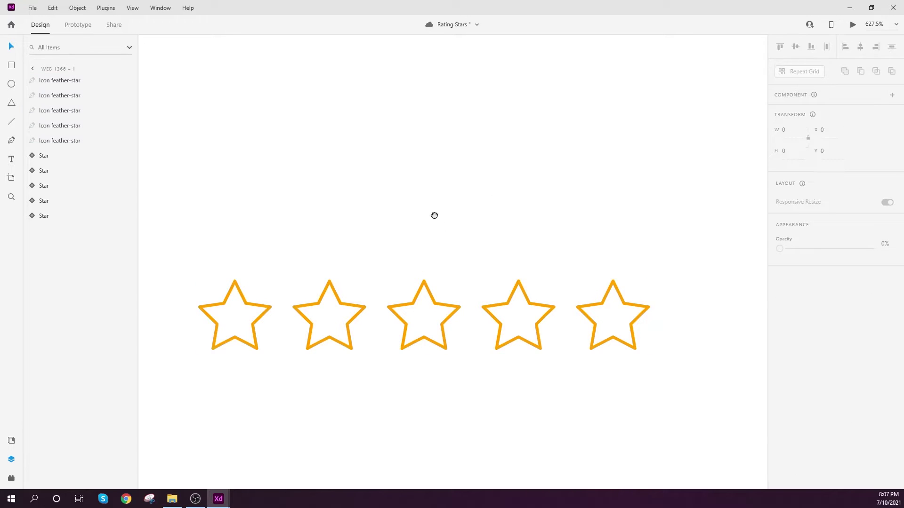
scroll(430, 155, "down", 3)
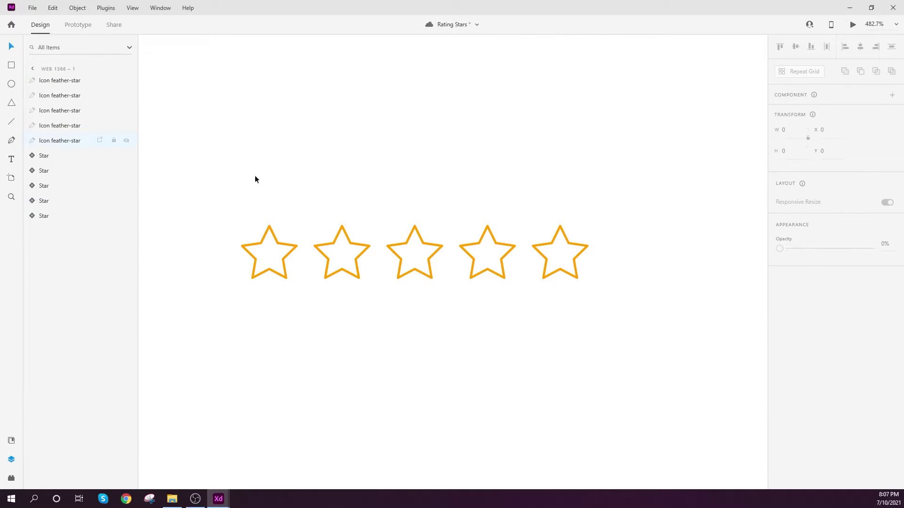
Combine all the overlapping star shapes and Star instances into one component named "Stars".
left_click_drag(196, 151, 693, 365)
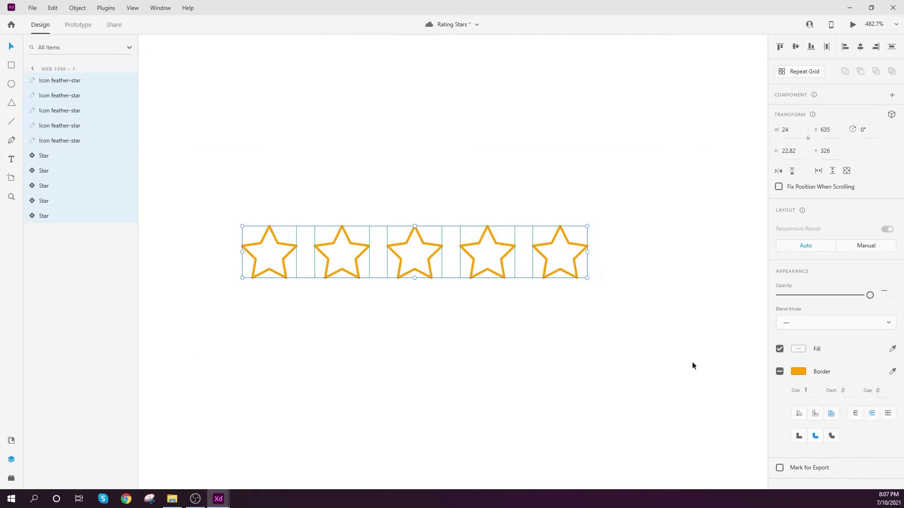
left_click(892, 95)
double_click(69, 80)
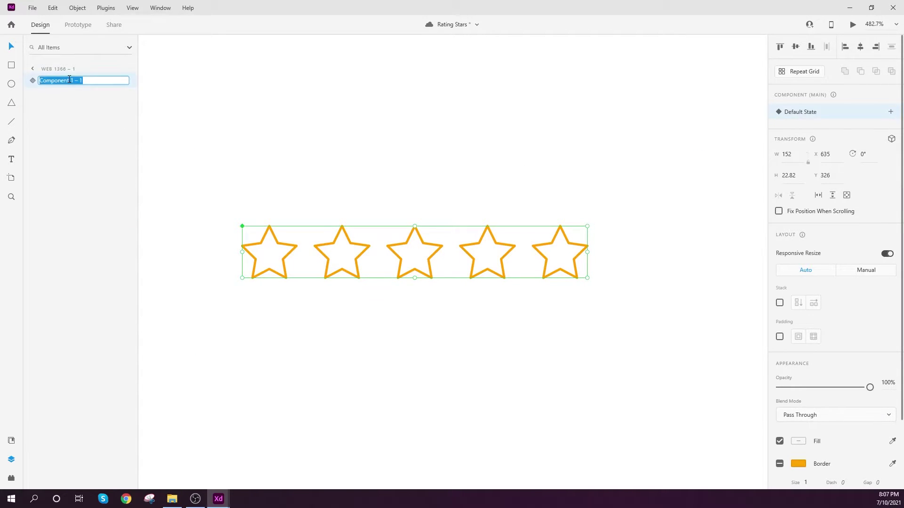
type("Stars")
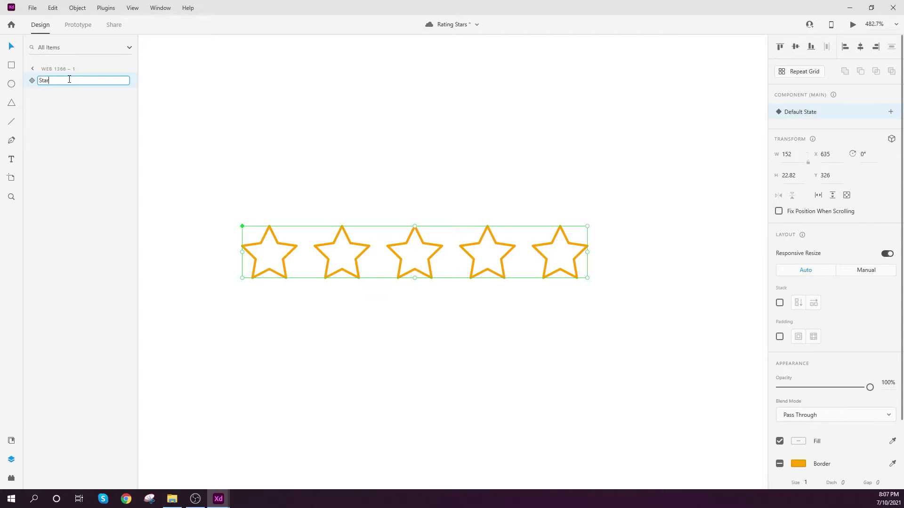
left_click(345, 140)
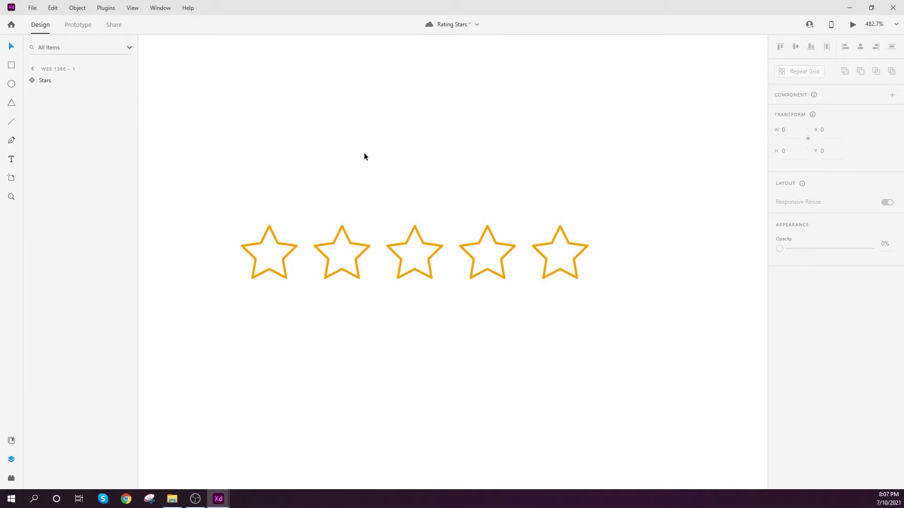
Set the first star inside the Stars component to its Active state for the "1 star" state.
left_click(413, 231)
left_click(32, 80)
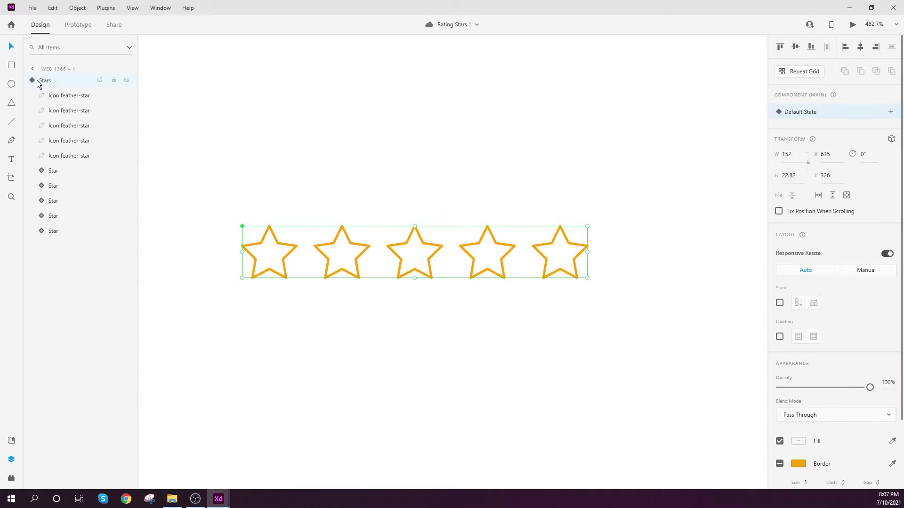
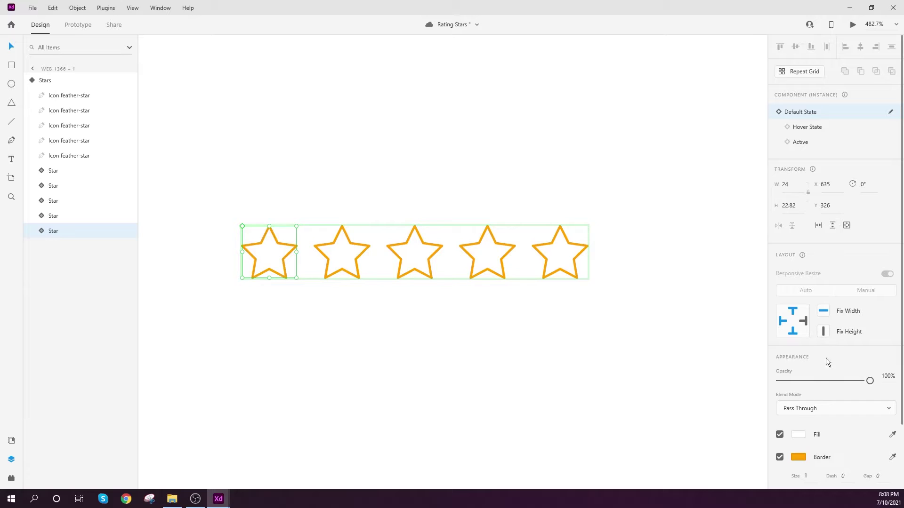
left_click(807, 141)
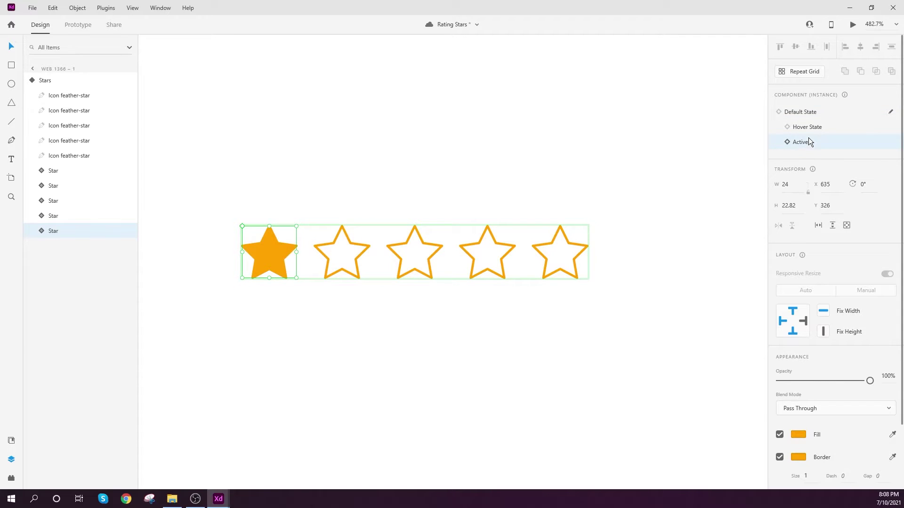
left_click(462, 177)
left_click(430, 246)
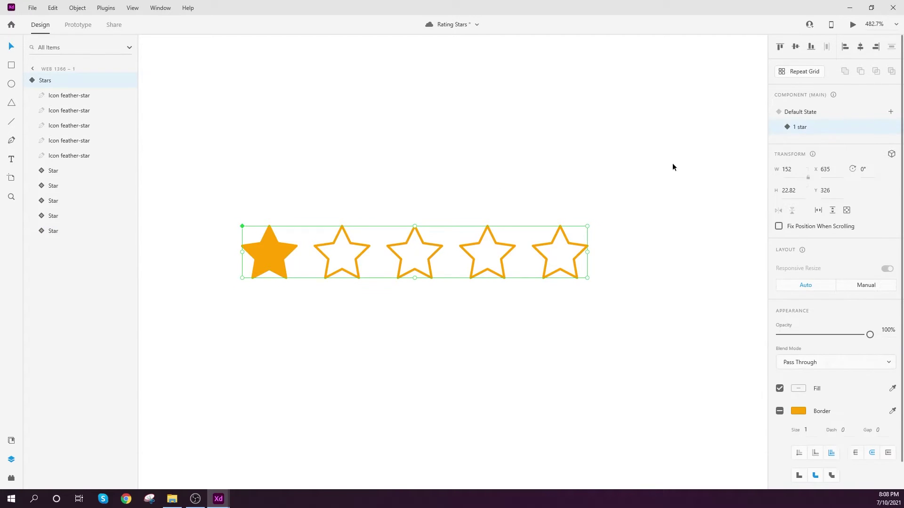
Add a new state named "2 stars" to the Stars component.
left_click(890, 112)
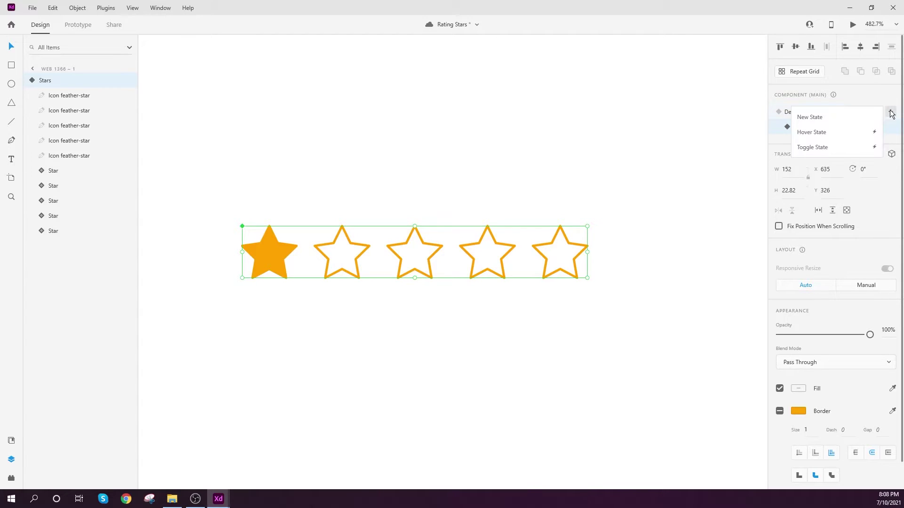
left_click(839, 120)
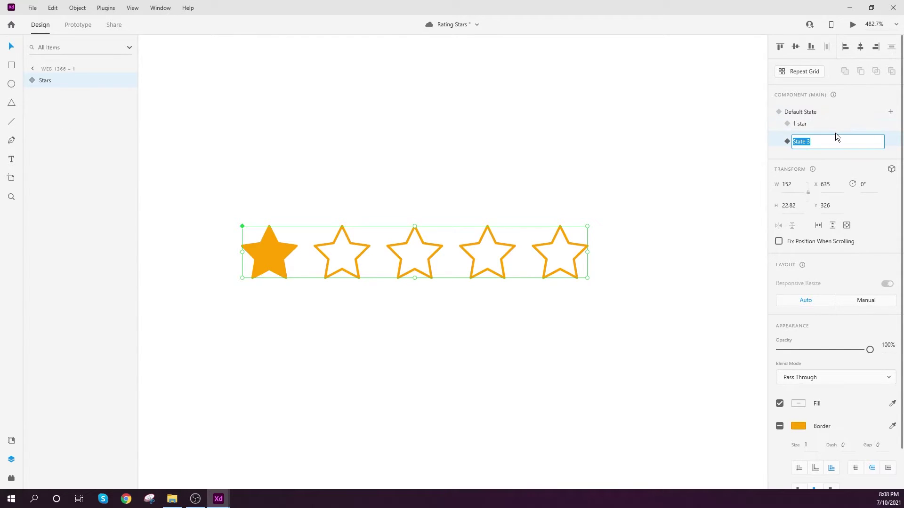
type("2 stars")
key("Return")
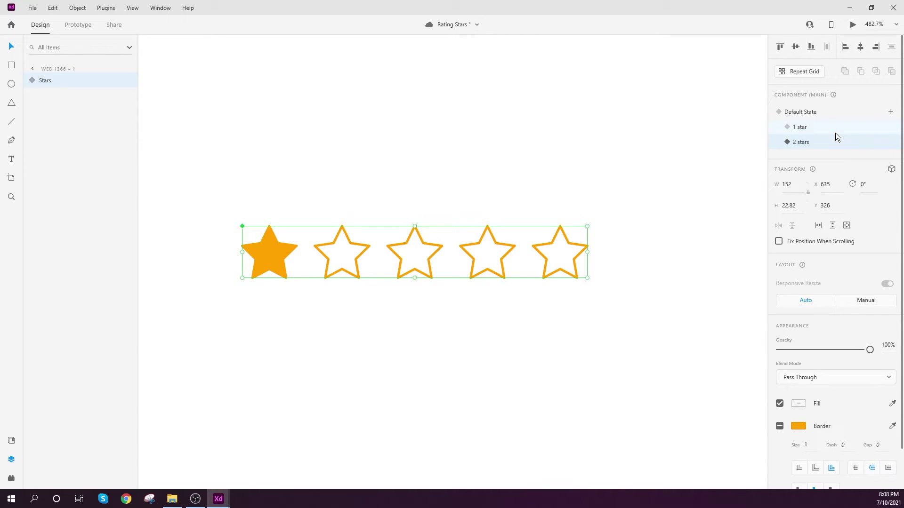
Set the second star inside the Stars component to its Active state for the "2 stars" state.
left_click(30, 81)
left_click(90, 216)
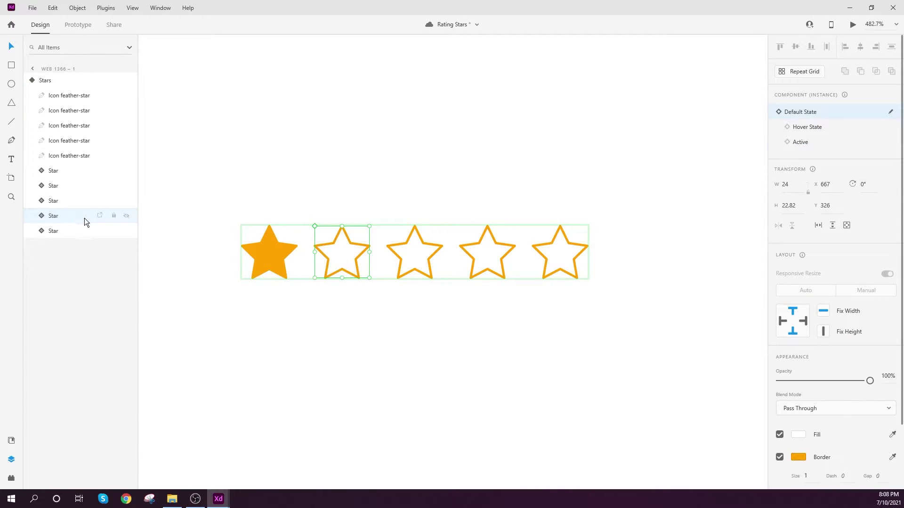
left_click(800, 144)
left_click(389, 163)
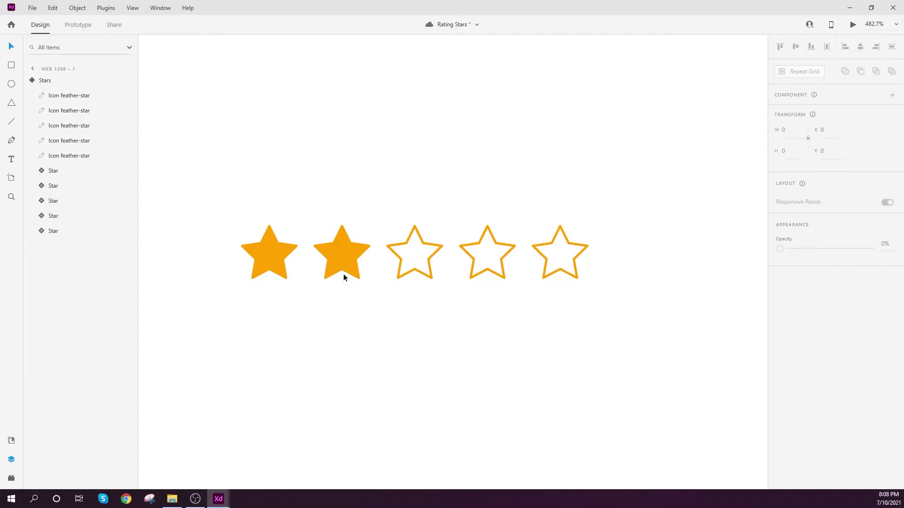
Add a new state named "3 stars" to the Stars component.
left_click(355, 253)
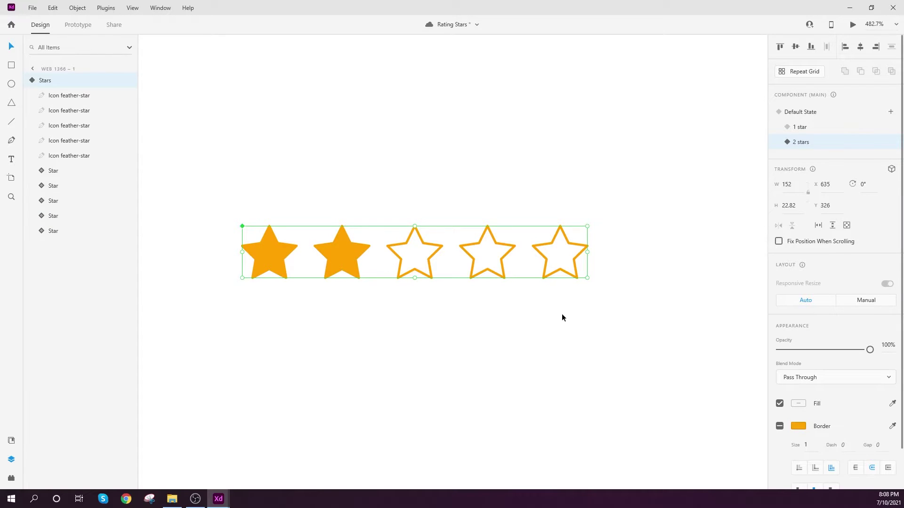
left_click(891, 111)
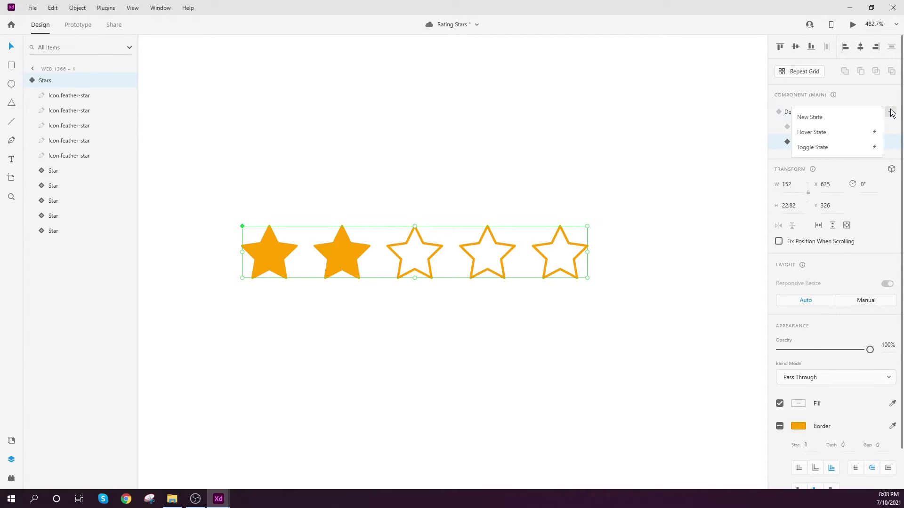
left_click(836, 118)
type("3 st")
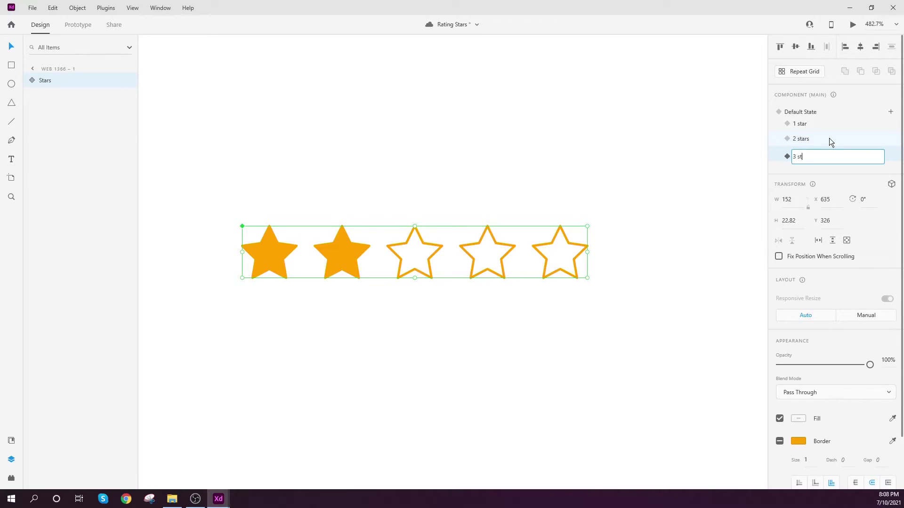
type("ars")
key("Return")
Set the third star inside the Stars component to its Active state for the "3 stars" state.
left_click(34, 83)
left_click(53, 201)
left_click(814, 143)
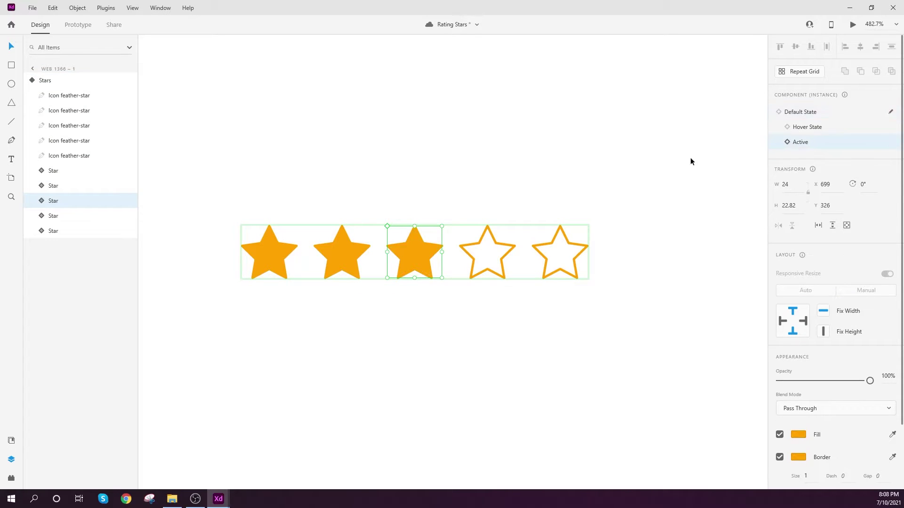
Add a new state named "4 stars" to the Stars component.
left_click(473, 231)
left_click(473, 231)
left_click(890, 111)
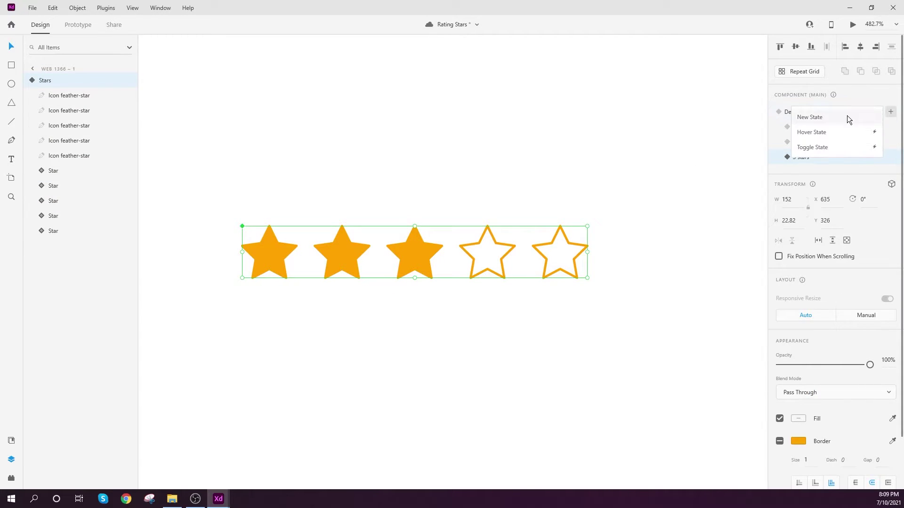
left_click(854, 115)
type("4 stars")
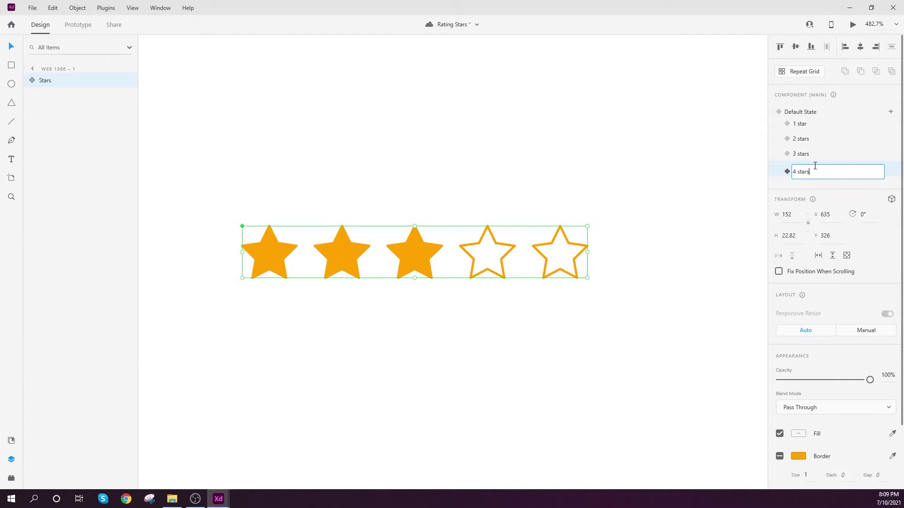
key("Return")
Set the fourth star inside the Stars component to its Active state for the "4 stars" state.
left_click(32, 79)
left_click(58, 188)
left_click(58, 189)
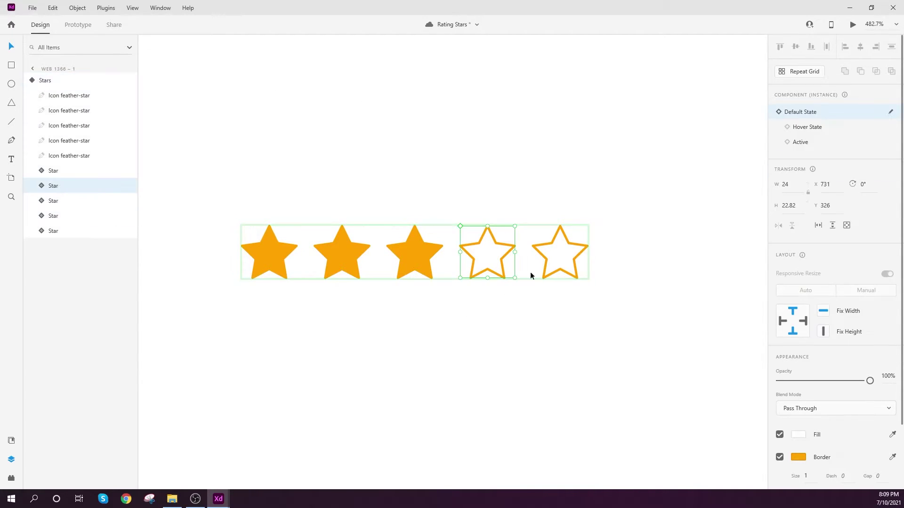
left_click(811, 143)
Add a new state named "5 stars" to the Stars component.
left_click(555, 247)
left_click(890, 112)
left_click(833, 116)
type("5 stars")
key("Return")
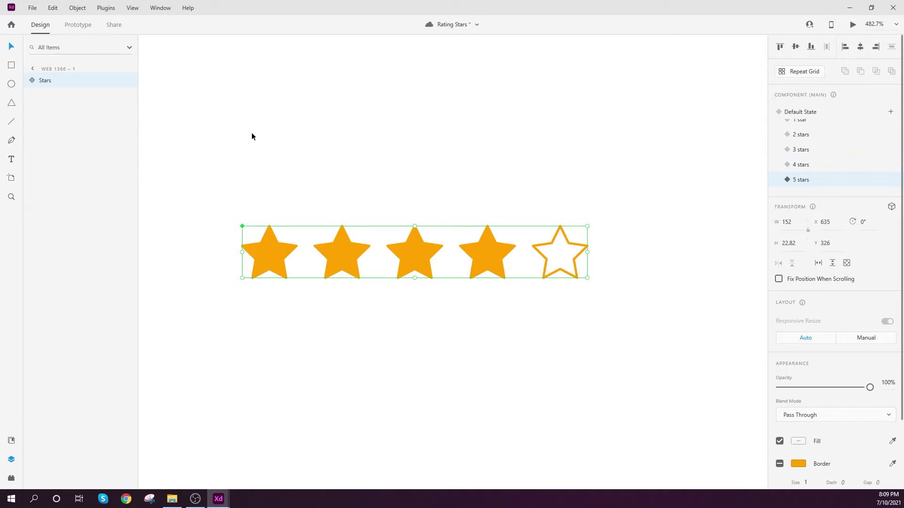
Set the fifth star inside the Stars component to its Active state for the "5 stars" state.
left_click(34, 80)
left_click(52, 170)
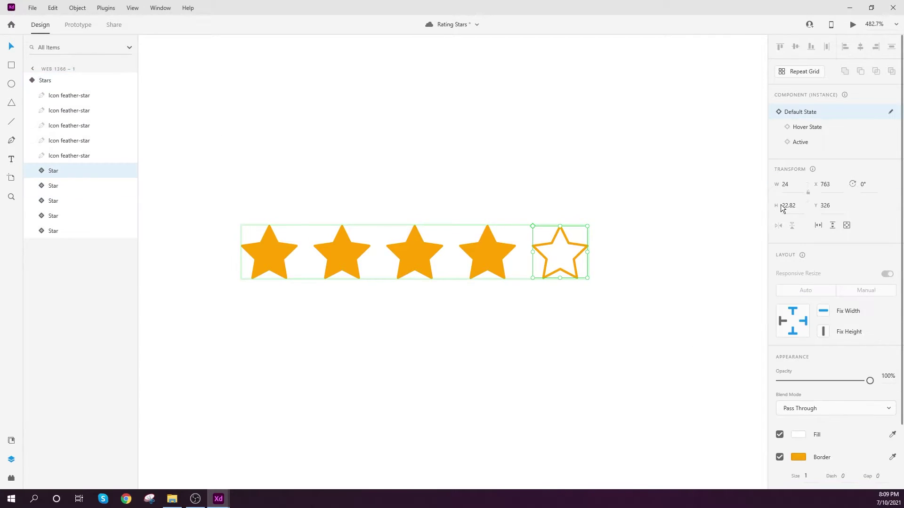
left_click(801, 142)
Check the Stars component's states from "4 stars" down to "1 star" and return it to Default State.
left_click(532, 198)
left_click(492, 243)
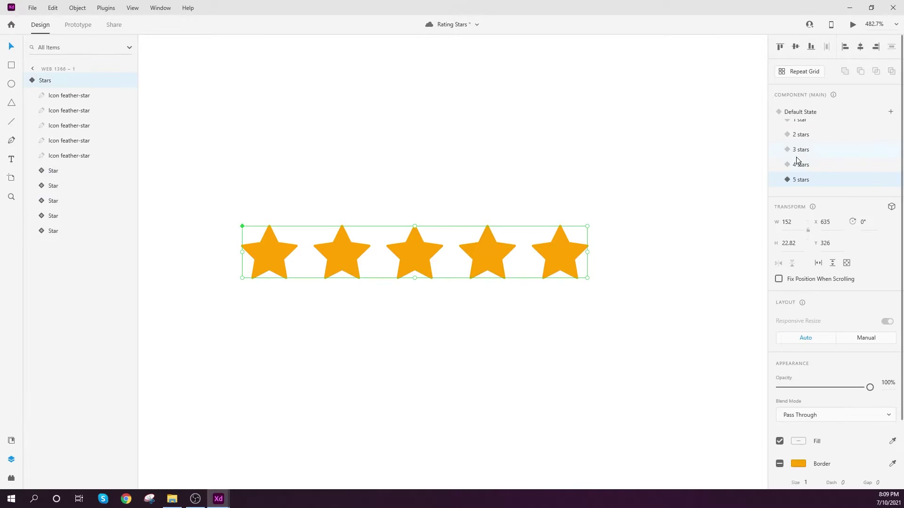
left_click(801, 164)
left_click(801, 149)
left_click(802, 141)
left_click(798, 131)
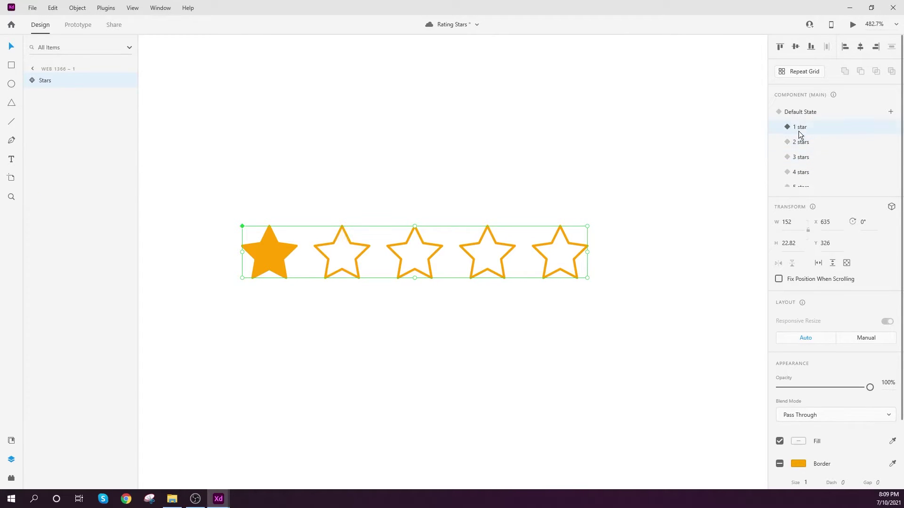
left_click(807, 112)
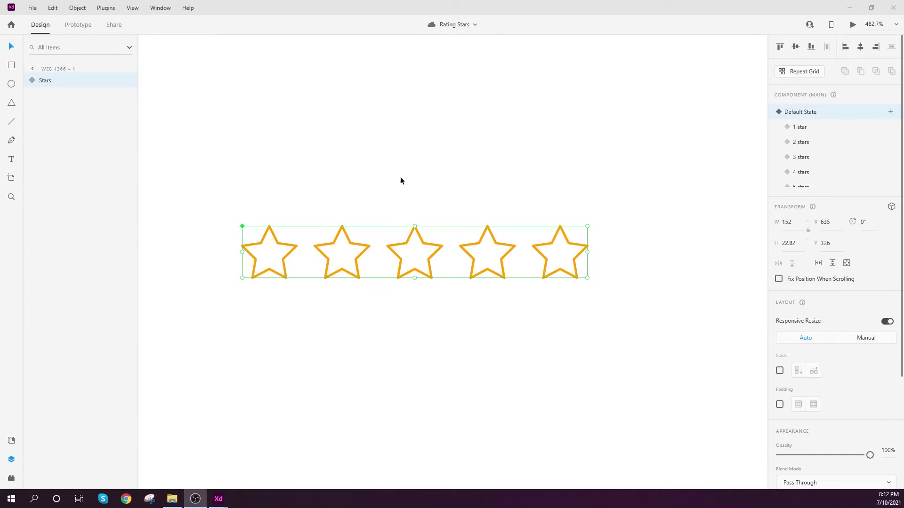
left_click(458, 188)
left_click(405, 248)
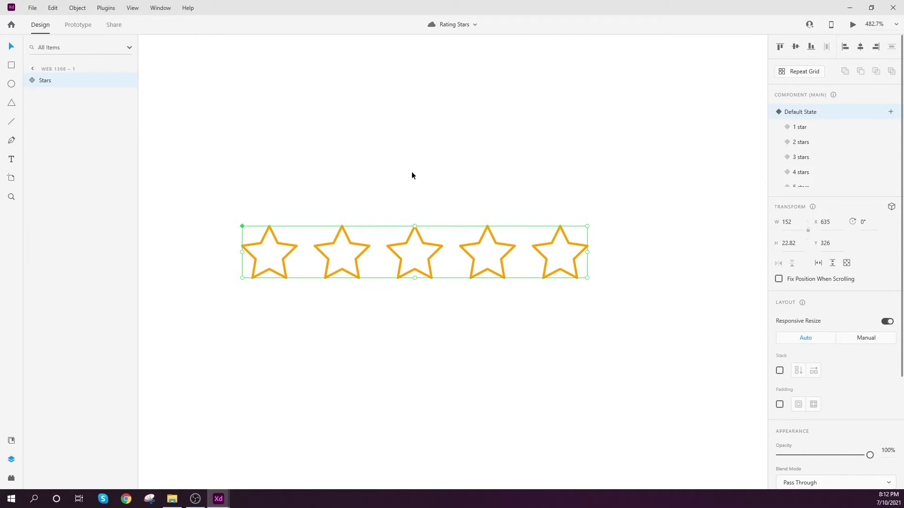
left_click(386, 188)
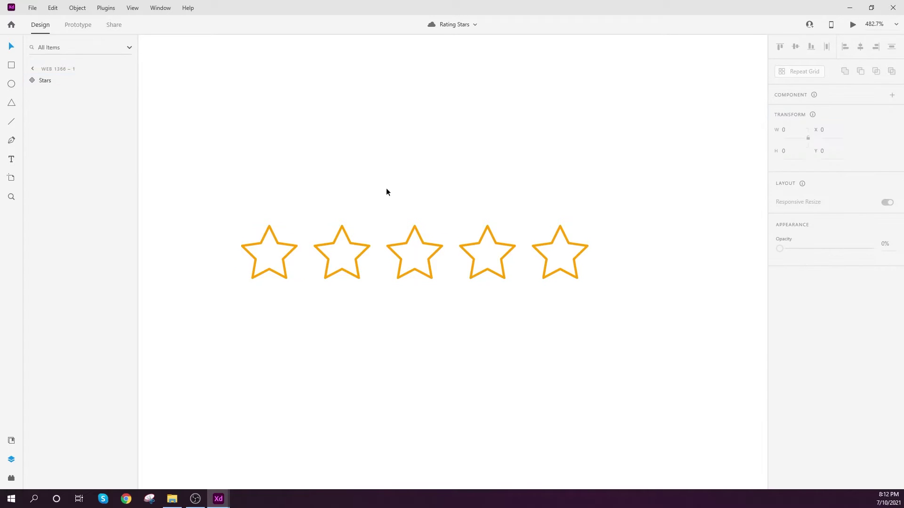
In Prototype mode, link the first overlay star of the Stars component's Default State to the "1 star" state with a Tap trigger and Auto-Animate.
left_click(294, 245)
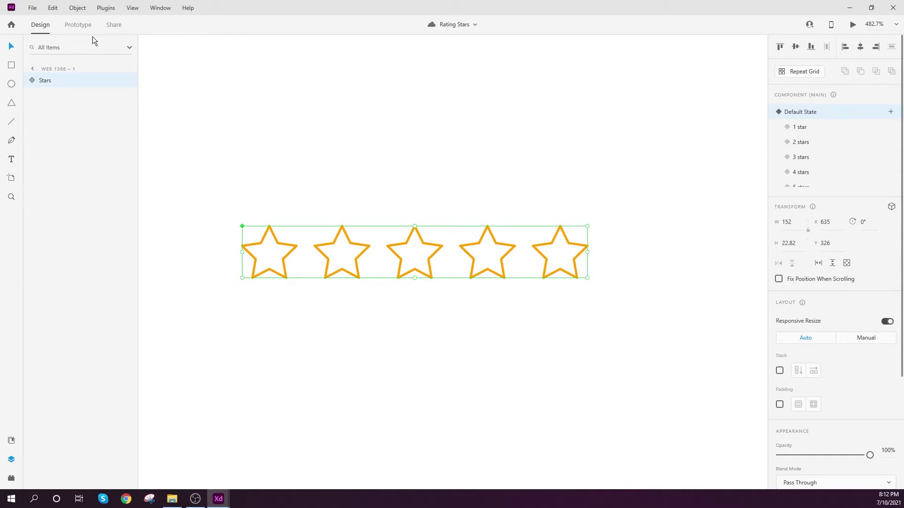
left_click(77, 26)
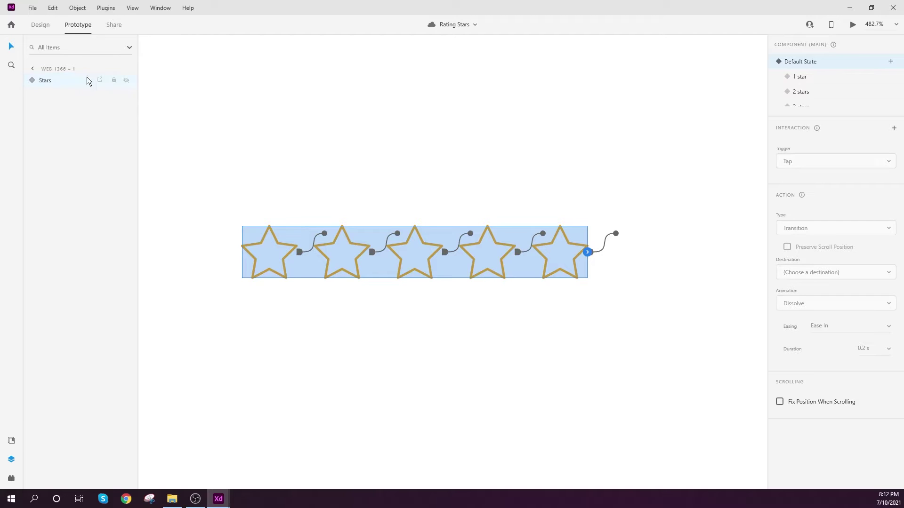
left_click(31, 81)
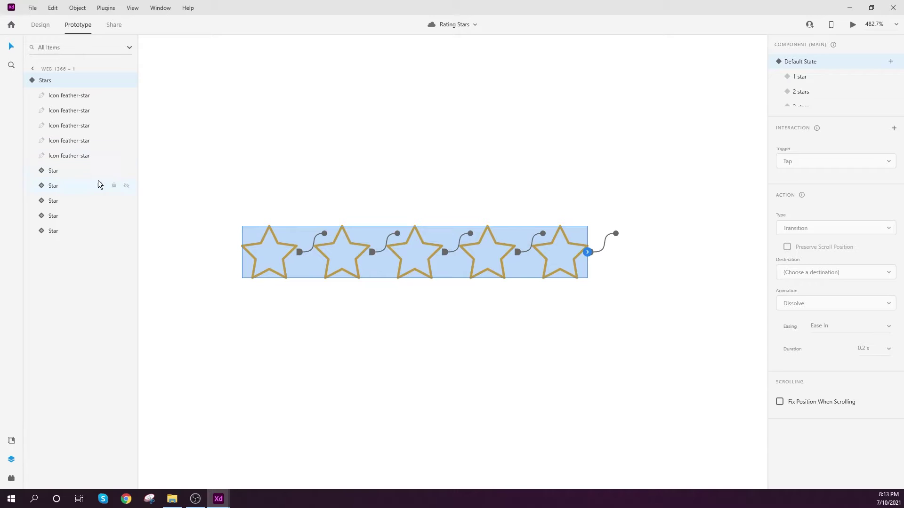
left_click(65, 153)
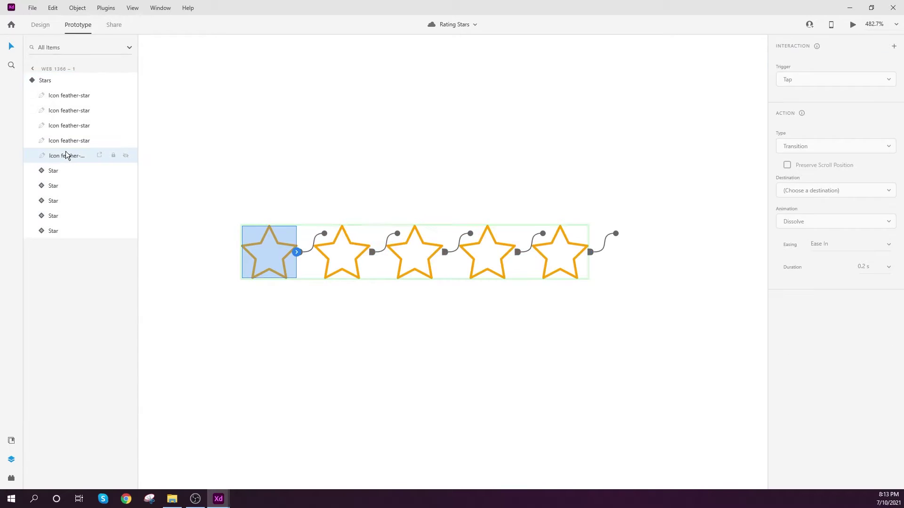
left_click(298, 254)
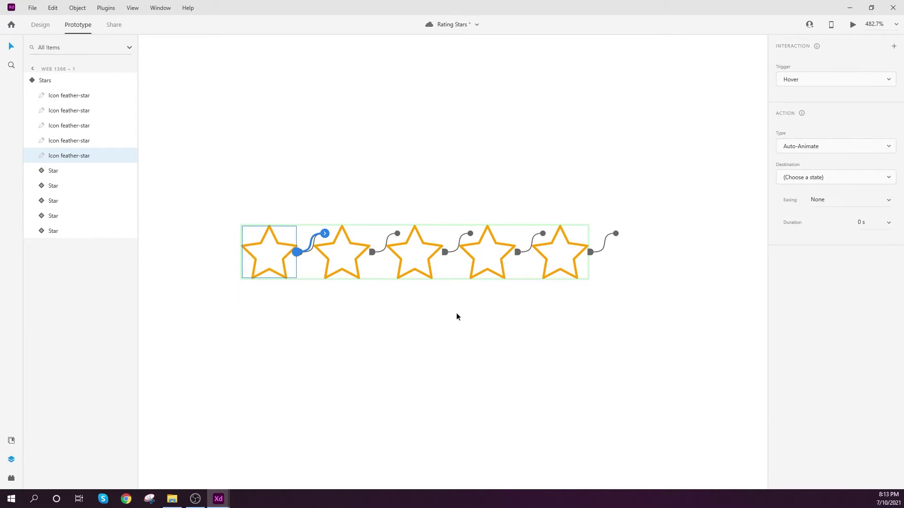
left_click(805, 80)
left_click(795, 41)
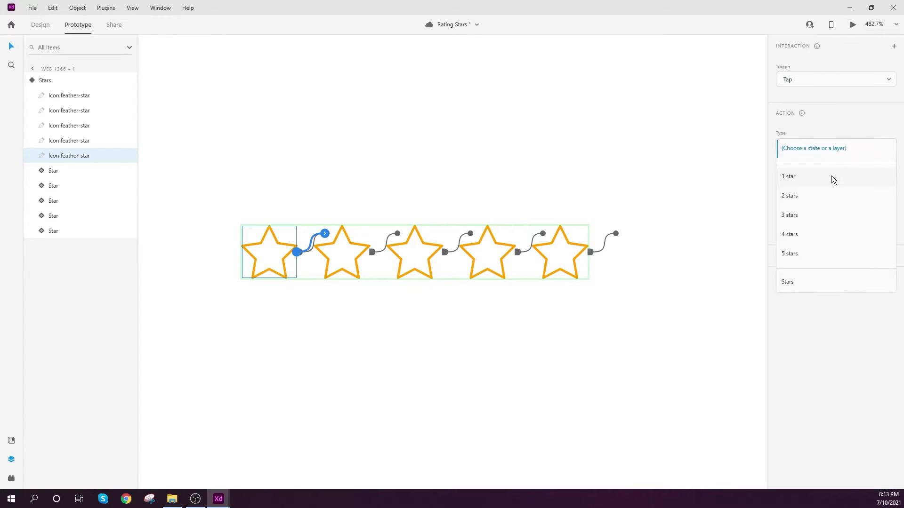
left_click(831, 178)
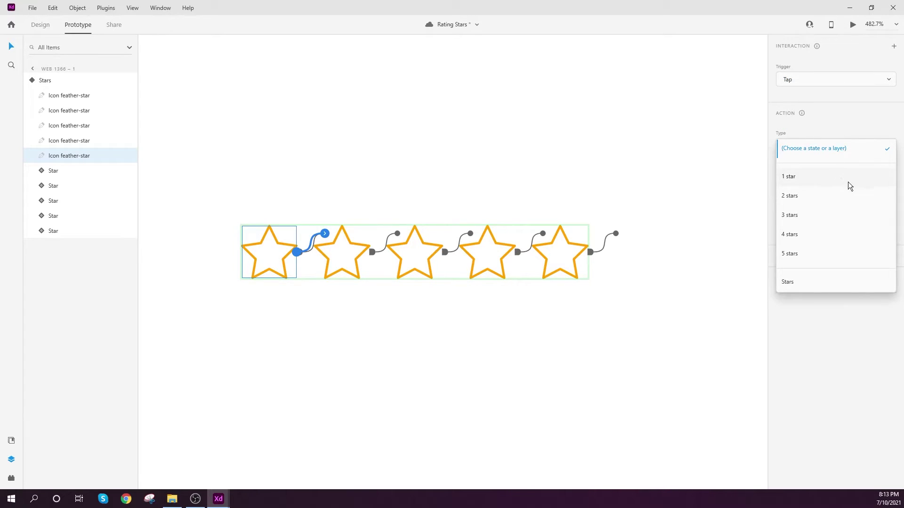
left_click(821, 178)
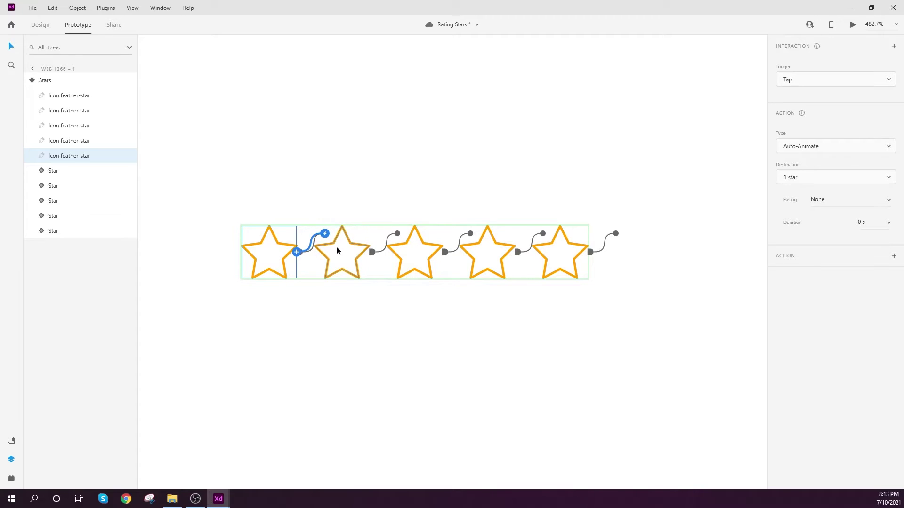
Add a Tap interaction on the second overlay star that auto-animates to the "2 stars" state.
left_click(78, 141)
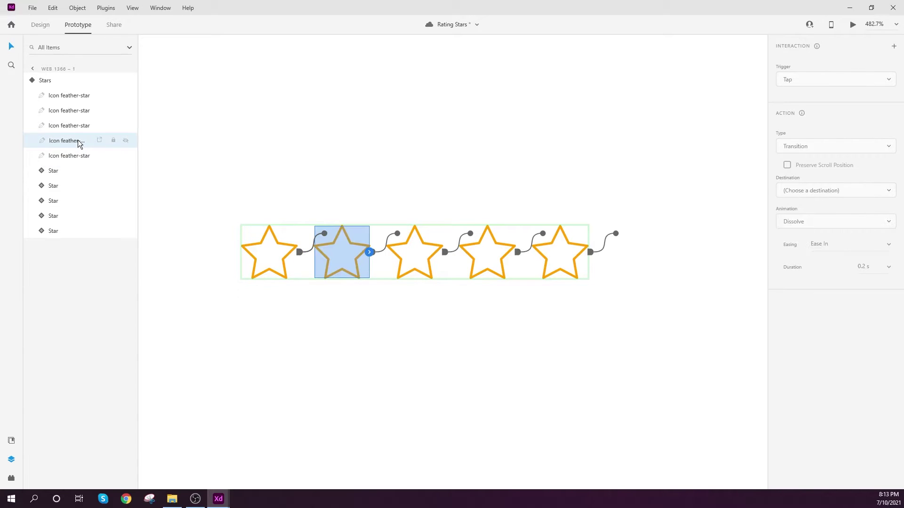
left_click(370, 253)
left_click(834, 177)
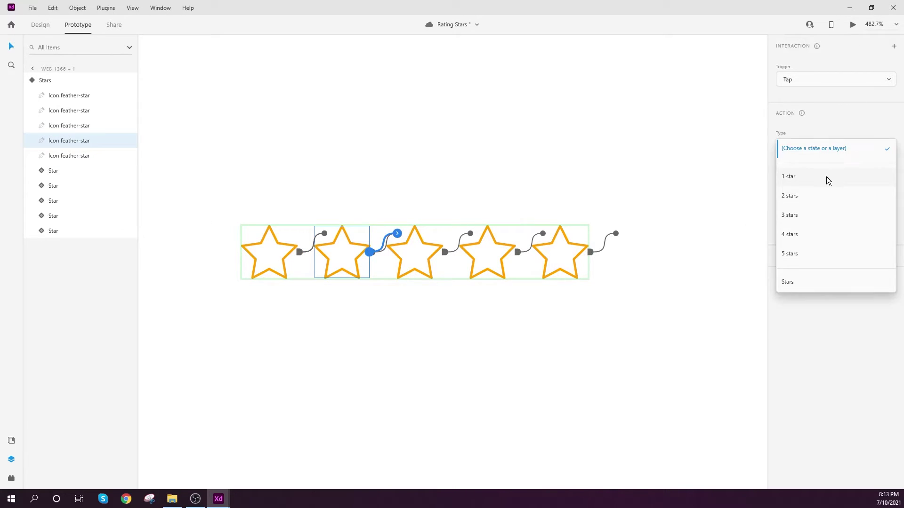
left_click(801, 196)
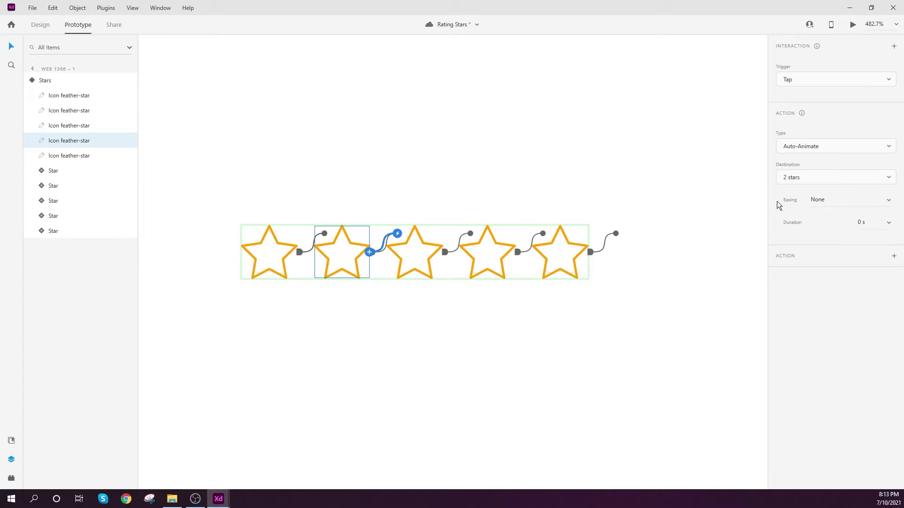
Add a Tap interaction on the third overlay star that auto-animates to the "3 stars" state.
left_click(430, 248)
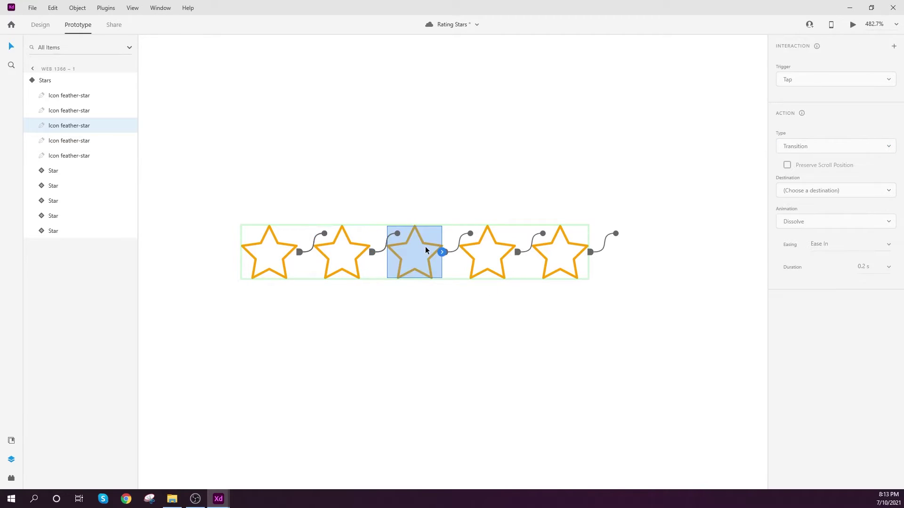
left_click(442, 253)
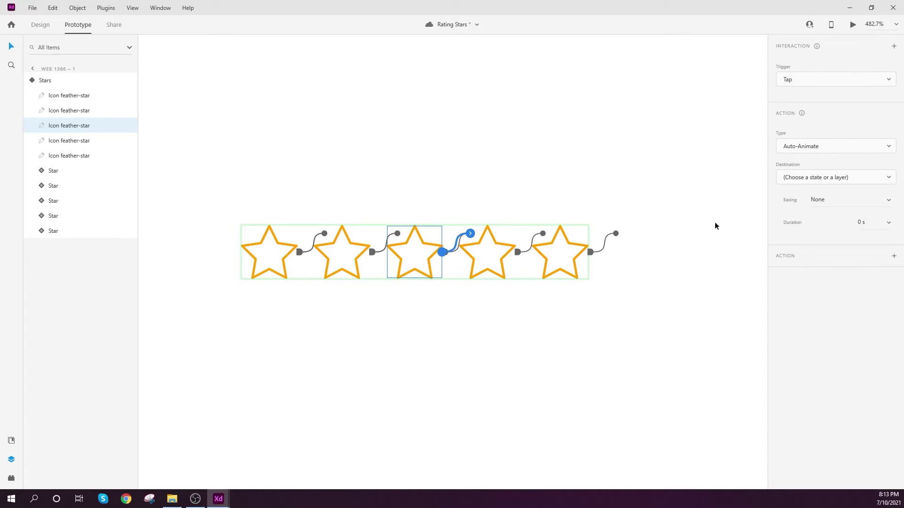
left_click(829, 176)
left_click(798, 216)
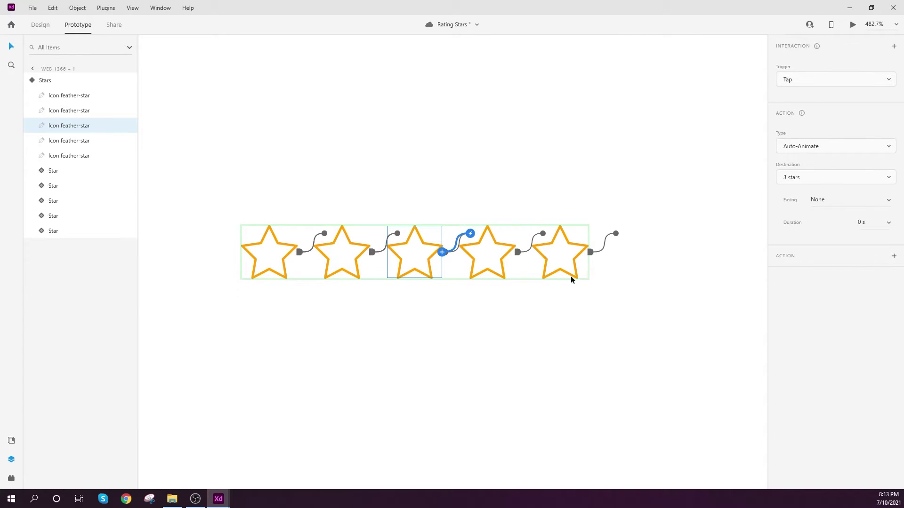
Add a Tap interaction on the fourth overlay star that auto-animates to the "4 stars" state.
left_click(509, 255)
left_click(515, 253)
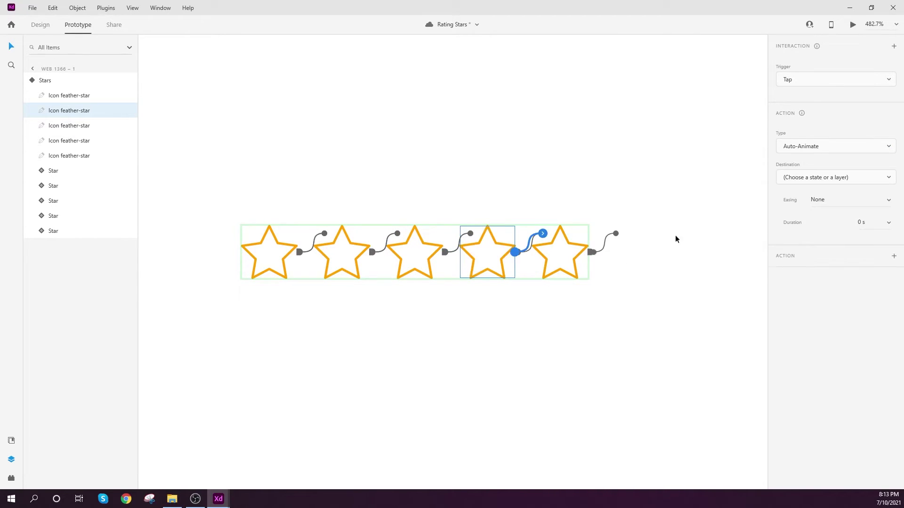
left_click(829, 177)
left_click(805, 238)
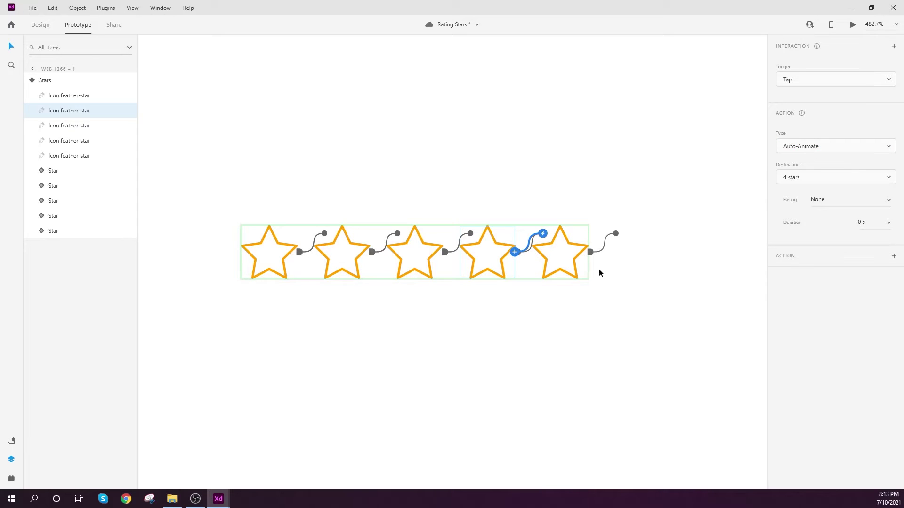
Add a Tap interaction on the fifth overlay star that auto-animates to the "5 stars" state.
left_click(562, 255)
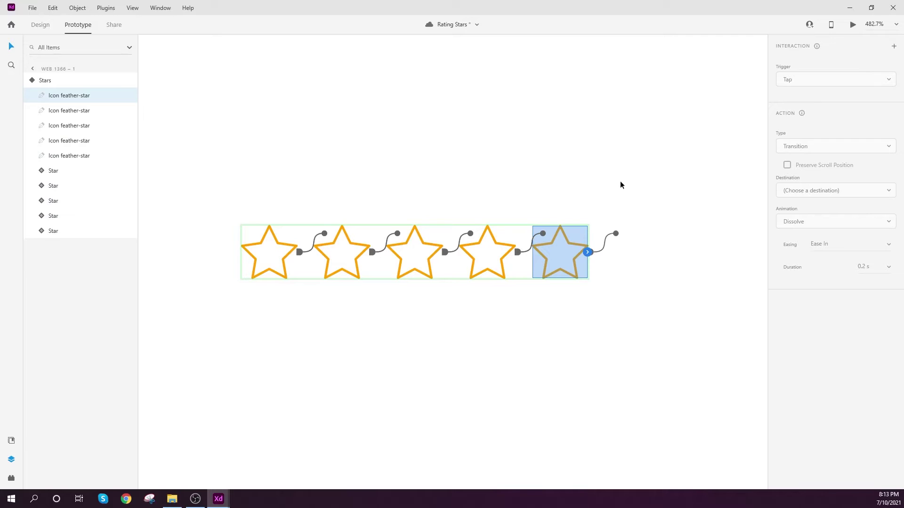
left_click(594, 252)
left_click(852, 177)
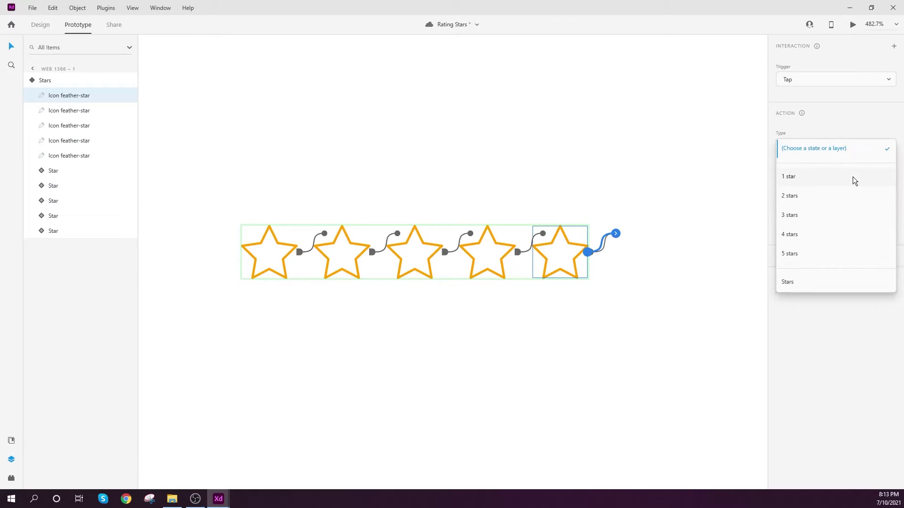
left_click(799, 252)
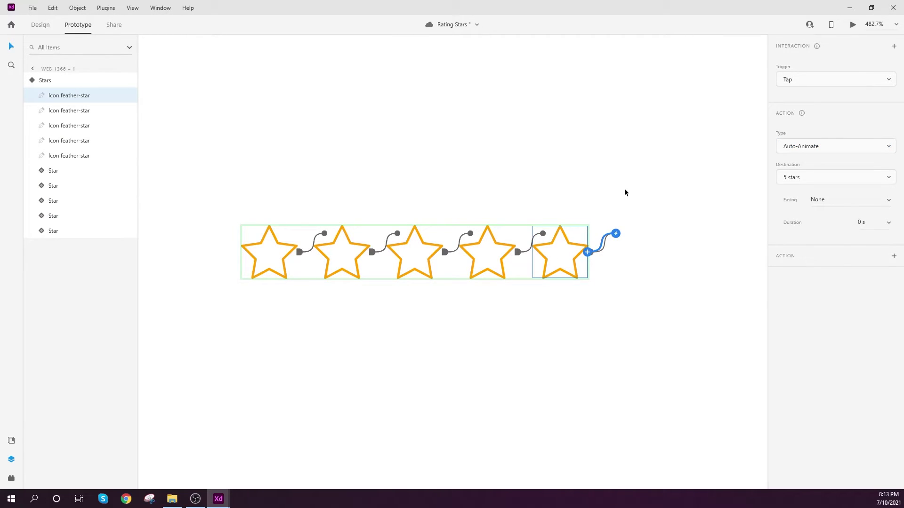
In the Stars component's "1 star" state, add an auto-animated Tap interaction on the second overlay star and choose its destination state.
left_click(584, 177)
left_click(414, 236)
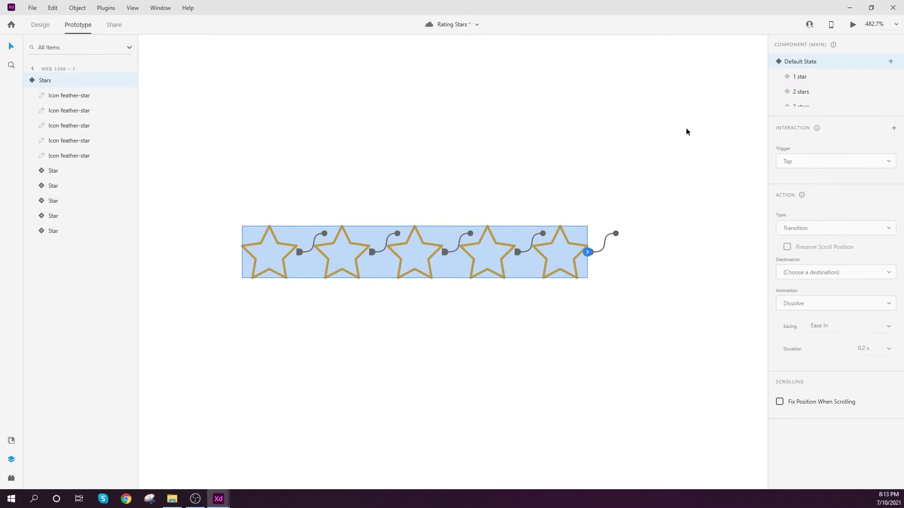
left_click(818, 78)
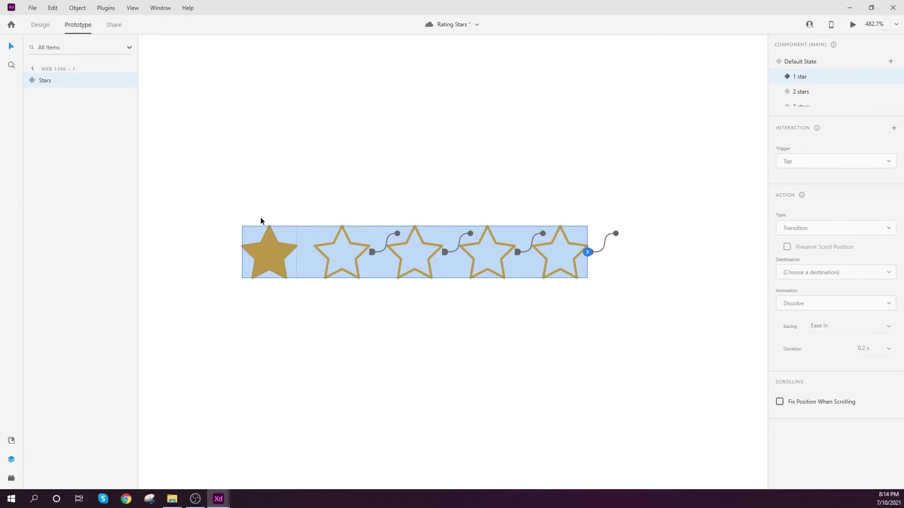
left_click(31, 79)
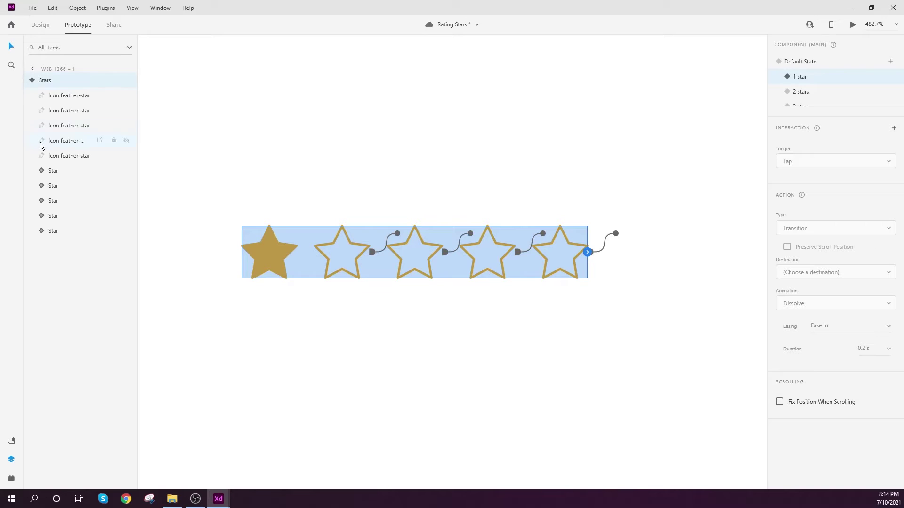
left_click(66, 140)
left_click(370, 253)
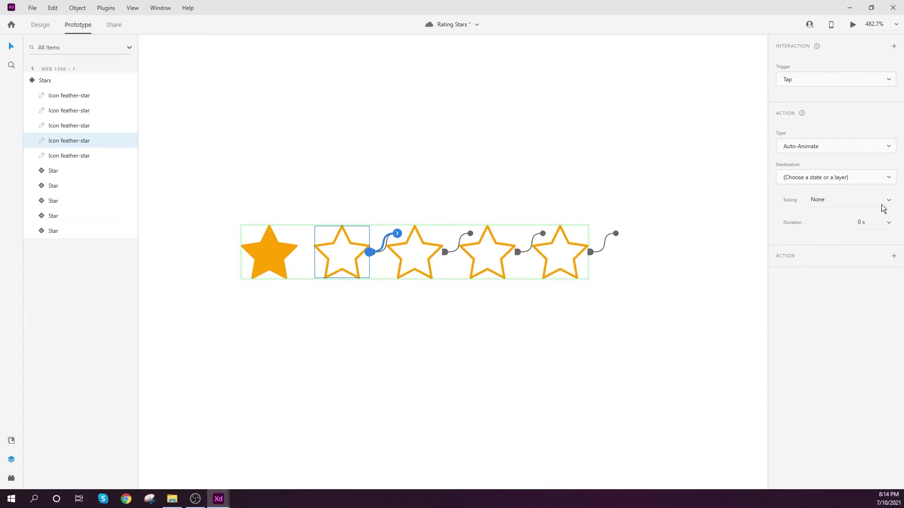
left_click(854, 184)
left_click(809, 216)
In the "1 star" state, add a Tap interaction on the third overlay star that auto-animates to "3 stars".
left_click(425, 245)
left_click(443, 253)
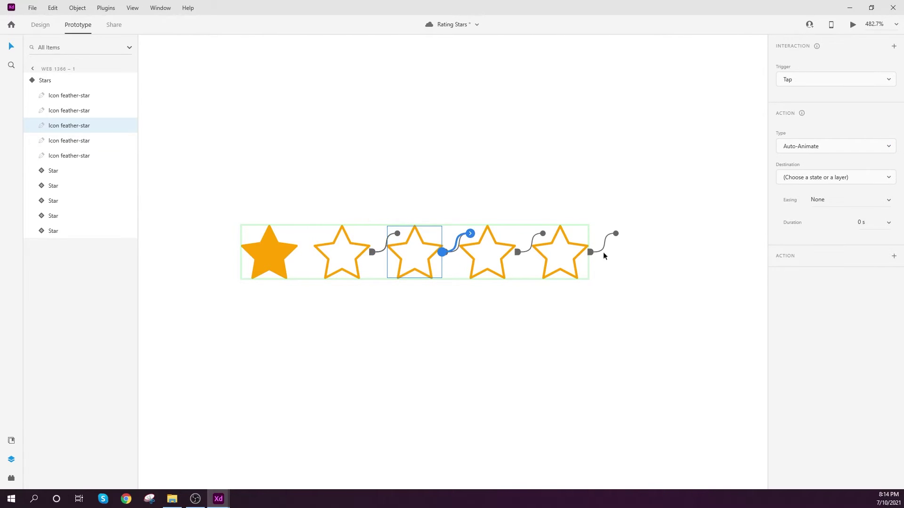
left_click(858, 182)
left_click(800, 224)
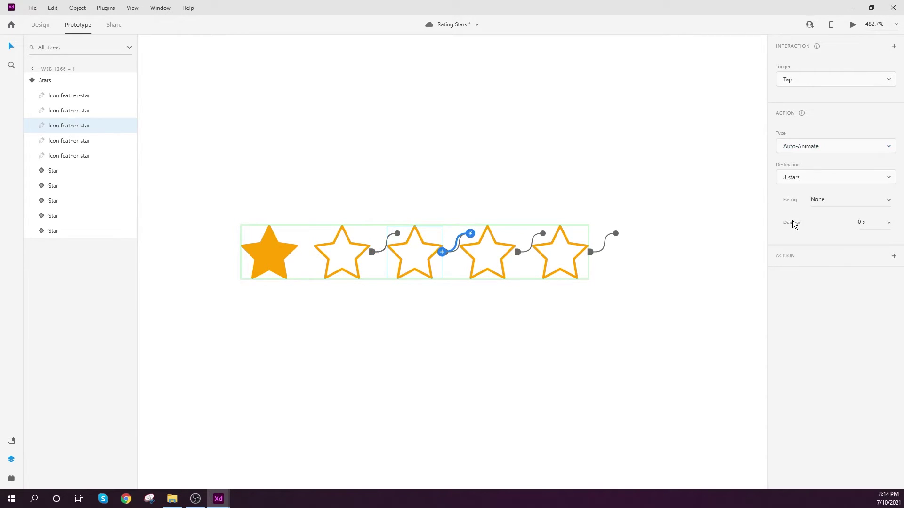
In the "1 star" state, add a Tap interaction on the fourth overlay star that auto-animates to "4 stars".
left_click(514, 261)
left_click(515, 253)
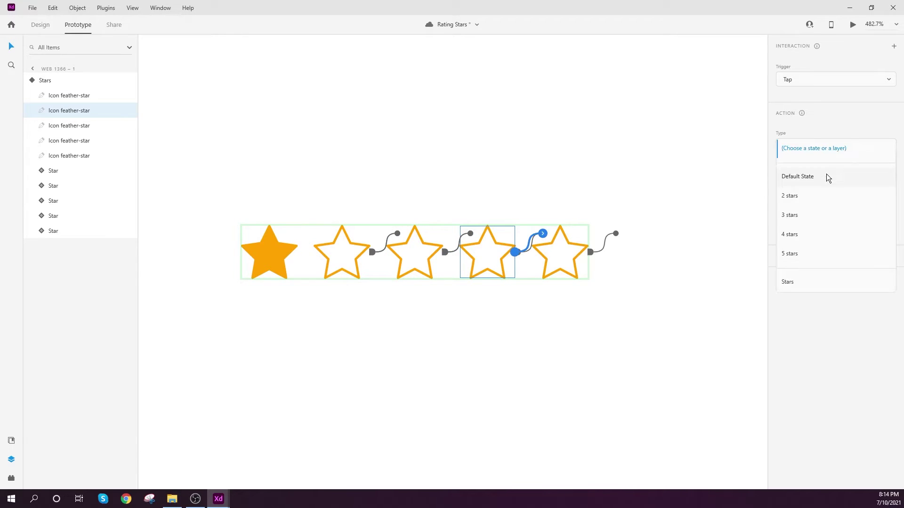
left_click(827, 177)
left_click(806, 234)
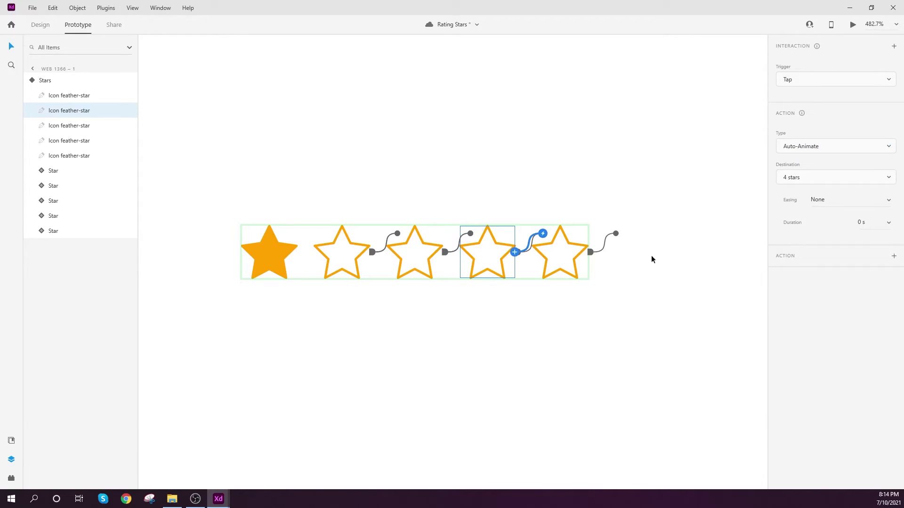
In the "1 star" state, add a Tap interaction on the fifth overlay star that auto-animates to "5 stars".
left_click(563, 251)
left_click(588, 251)
left_click(846, 177)
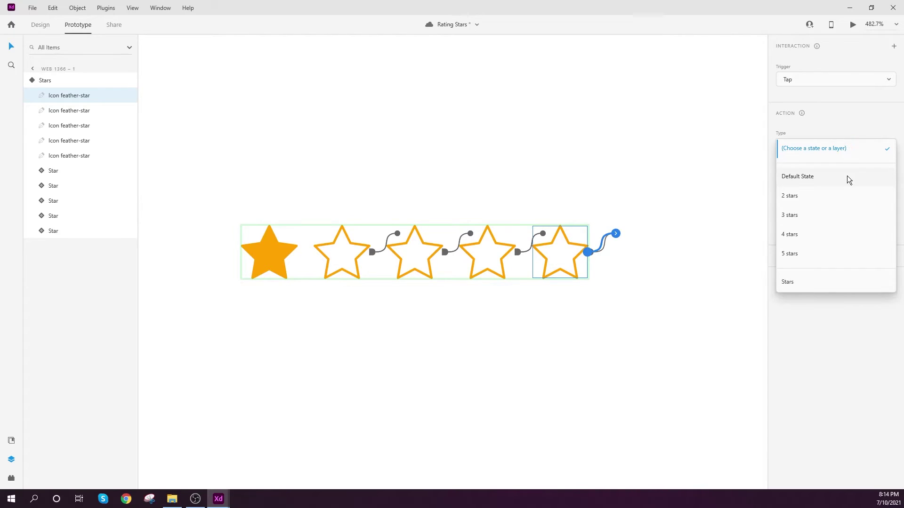
left_click(806, 251)
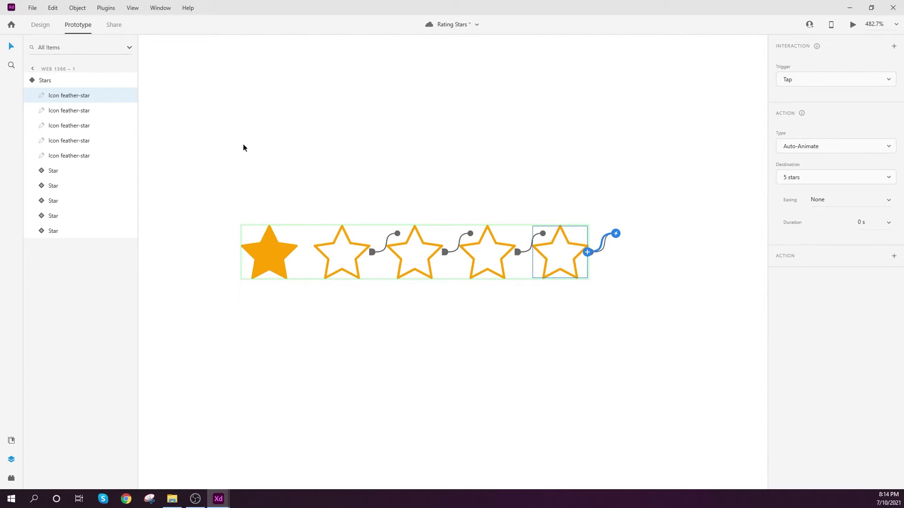
key("Escape")
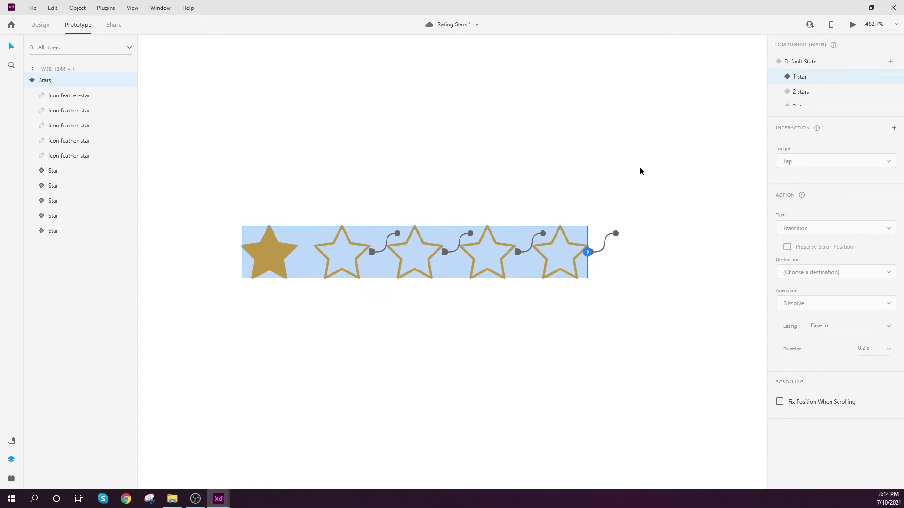
Switch the Stars component to the "2 stars" state and make the first overlay star auto-animate to "1 star" on tap.
left_click(808, 91)
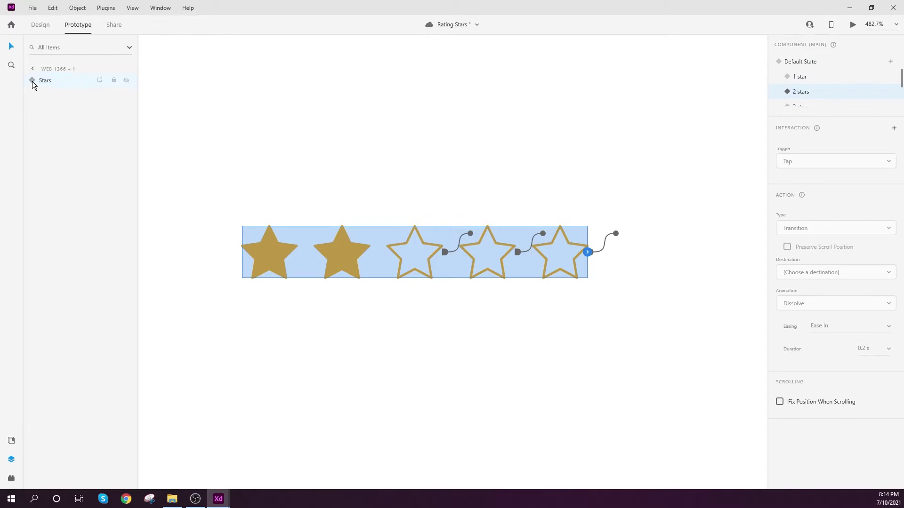
left_click(413, 186)
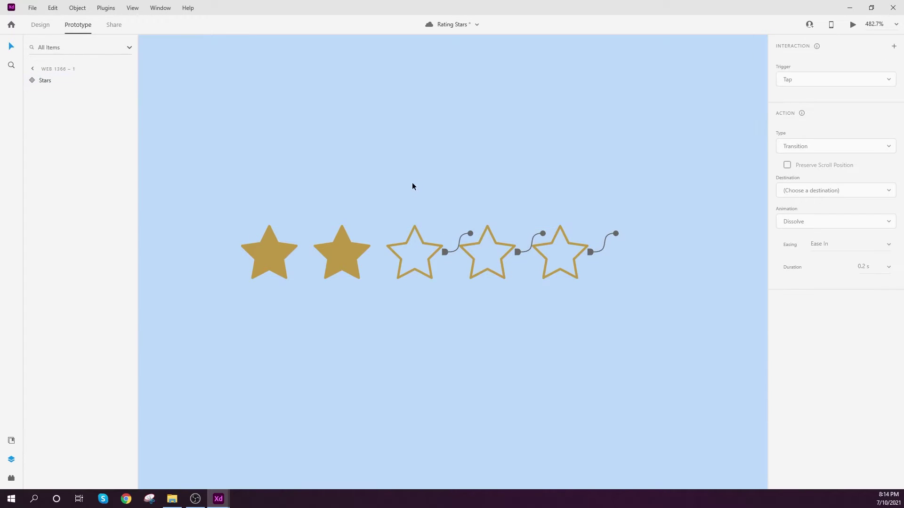
double_click(274, 249)
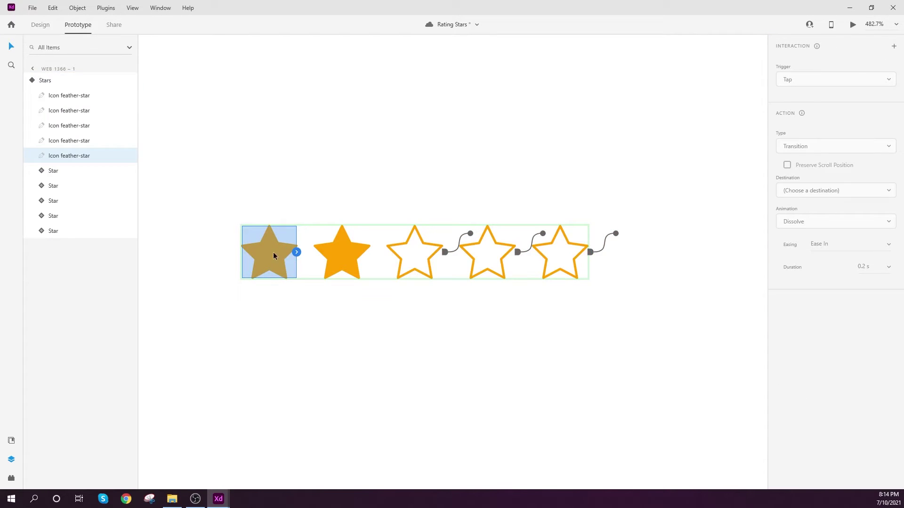
left_click(297, 253)
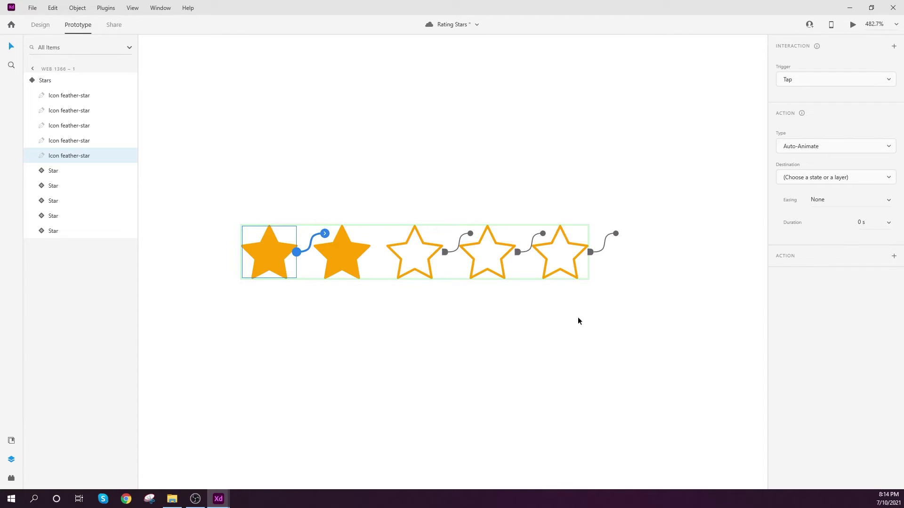
left_click(822, 177)
left_click(799, 199)
In the "2 stars" state, add a Tap interaction on the third overlay star that auto-animates to "3 stars".
left_click(419, 271)
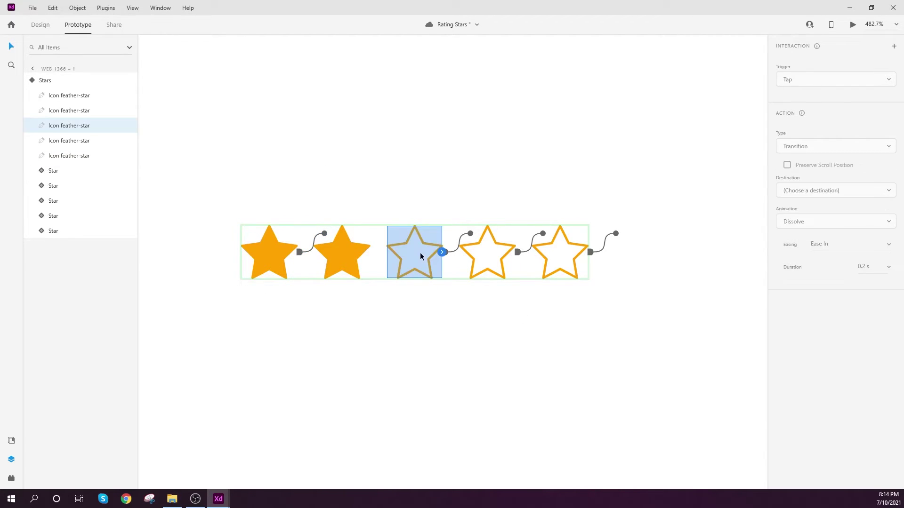
left_click(347, 252)
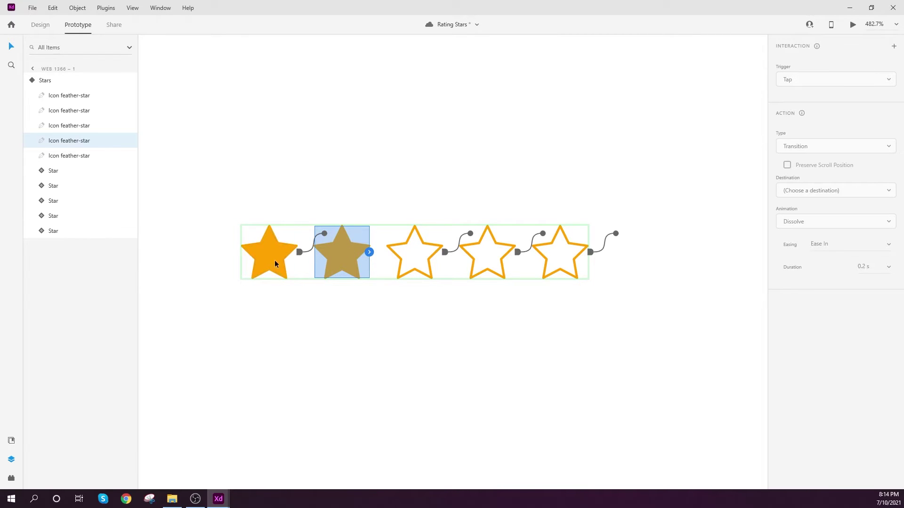
left_click(416, 264)
left_click(443, 253)
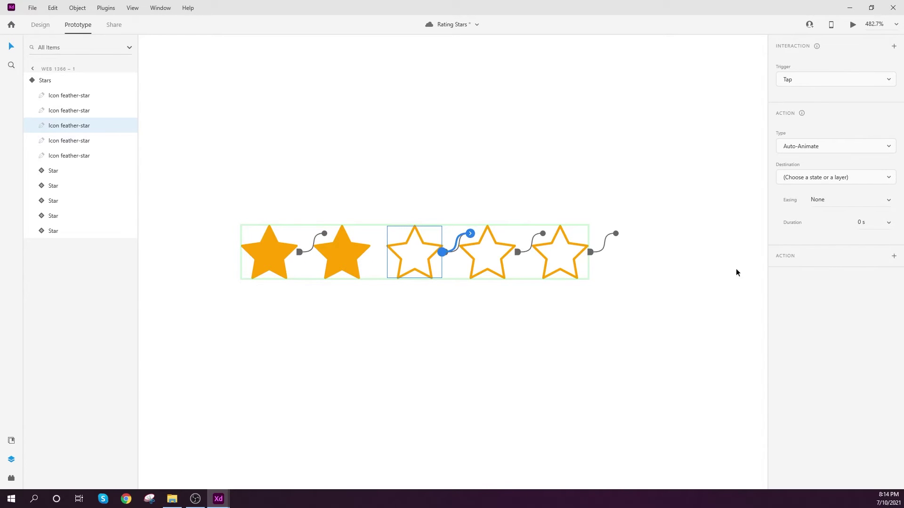
left_click(830, 179)
left_click(806, 216)
In the "2 stars" state, add auto-animated Tap interactions from the fourth overlay star to "4 stars" and from the fifth to "5 stars".
left_click(516, 254)
left_click(817, 180)
left_click(795, 234)
left_click(567, 252)
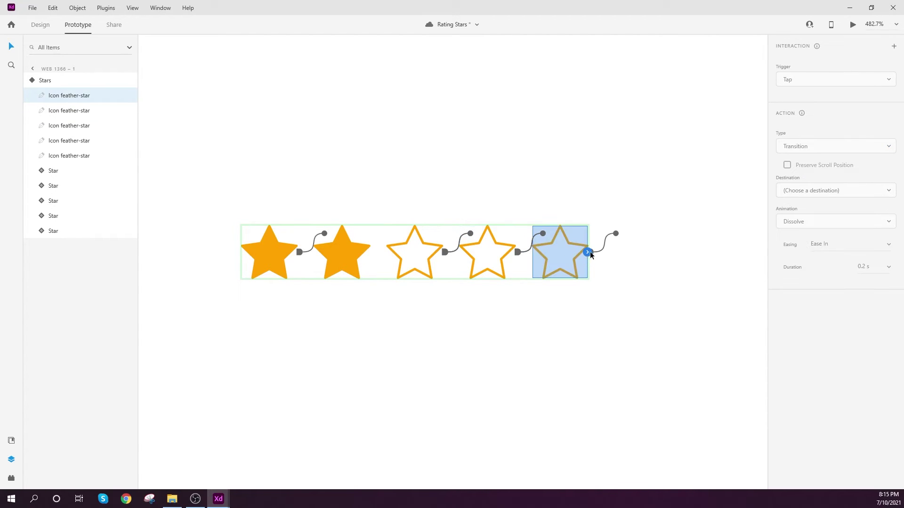
left_click(831, 177)
left_click(798, 256)
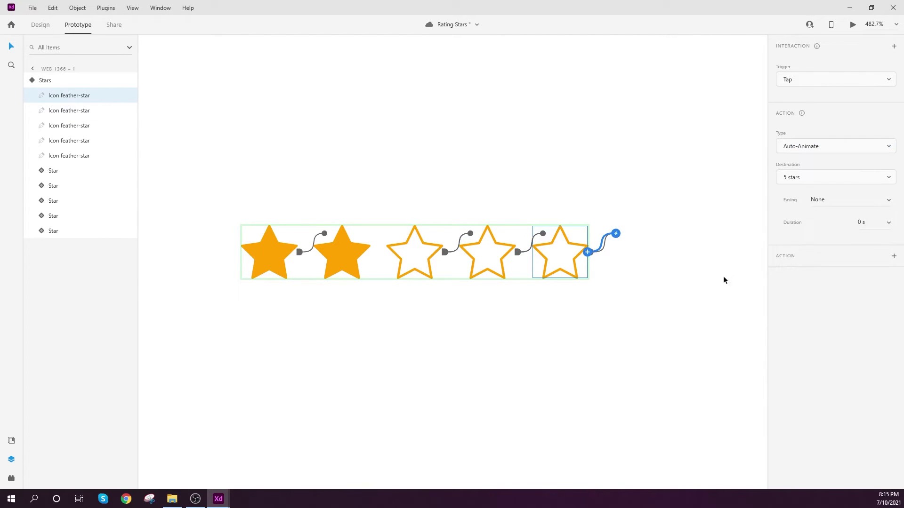
Switch the Stars component to the "3 stars" state and make the first overlay star auto-animate to "1 star" on tap.
left_click(554, 254)
scroll(823, 99, "down", 1)
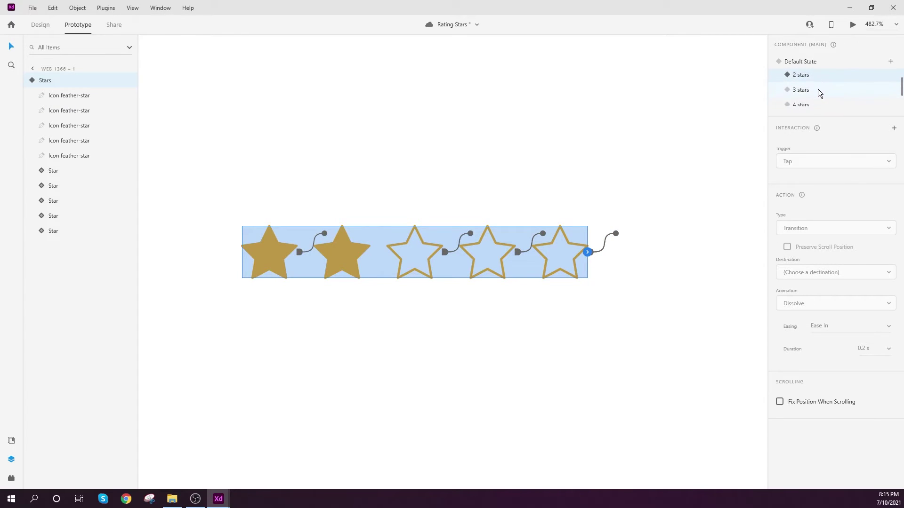
left_click(819, 90)
left_click(485, 309)
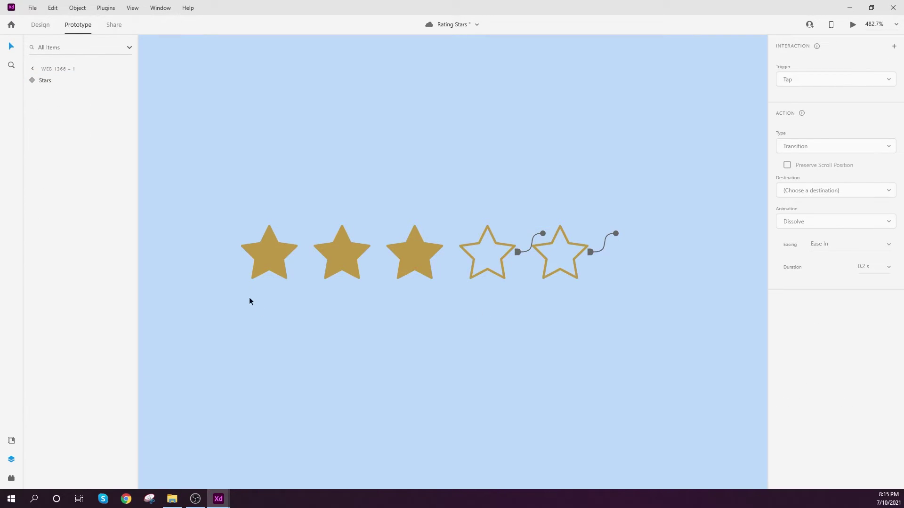
double_click(276, 262)
left_click(297, 253)
left_click(824, 176)
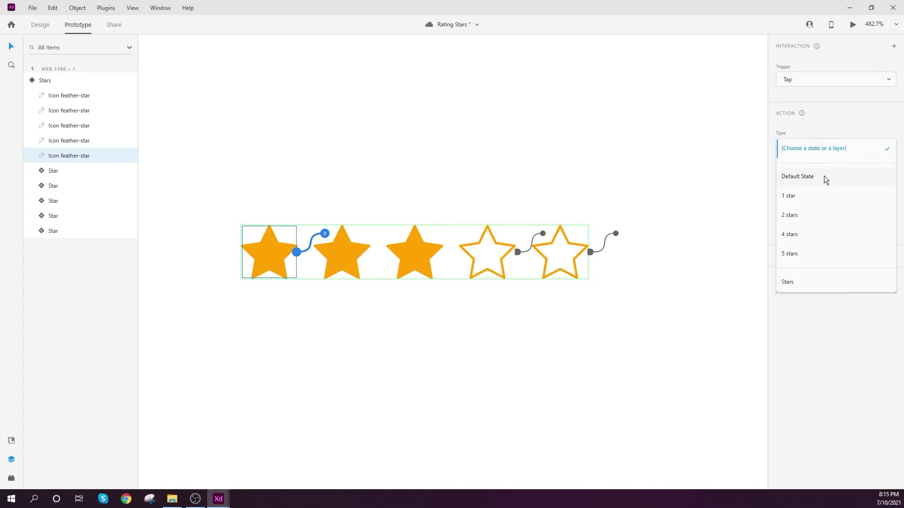
left_click(803, 198)
In the "3 stars" state, add a Tap interaction on the second overlay star that auto-animates to "2 stars".
left_click(351, 266)
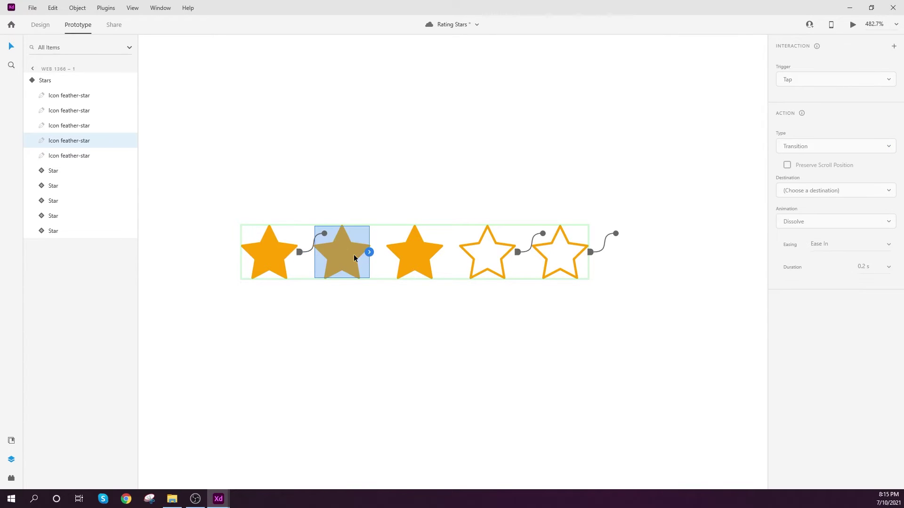
left_click(369, 252)
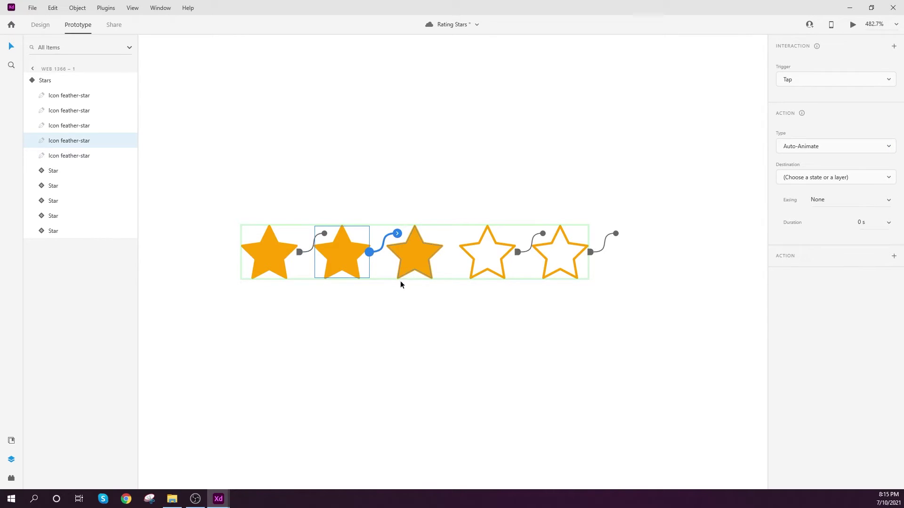
left_click(820, 177)
left_click(804, 215)
In the "3 stars" state, add a Tap interaction on the fourth overlay star that auto-animates to "4 stars".
left_click(422, 256)
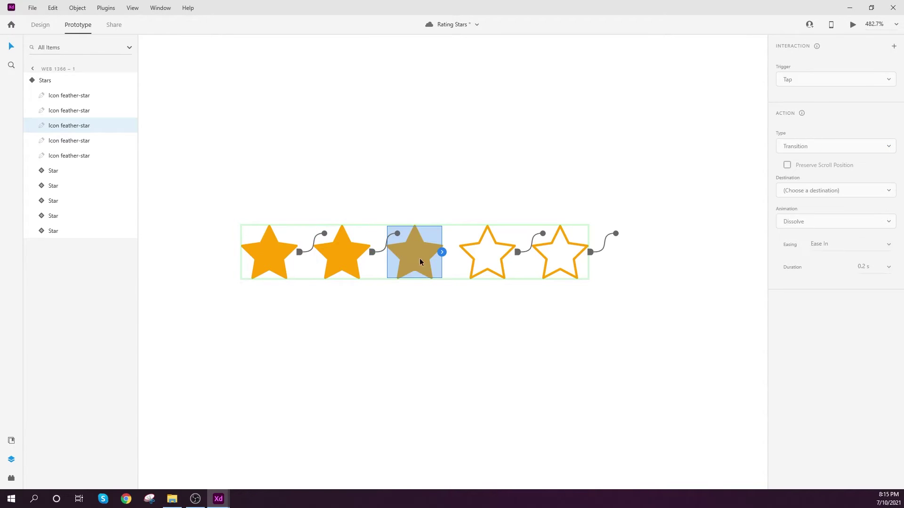
left_click(490, 247)
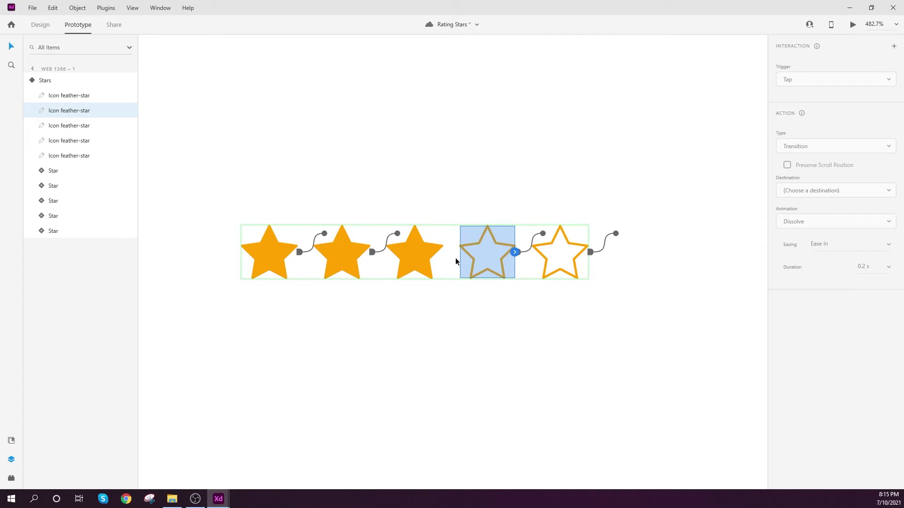
left_click(515, 253)
left_click(844, 179)
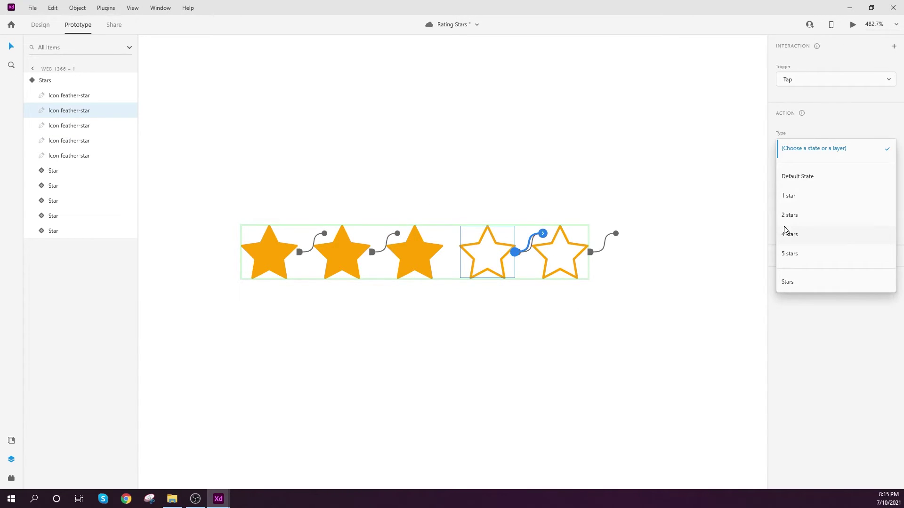
left_click(797, 240)
In the "3 stars" state, add a Tap interaction on the fifth overlay star that auto-animates to "5 stars".
left_click(565, 261)
left_click(588, 252)
left_click(840, 179)
left_click(804, 254)
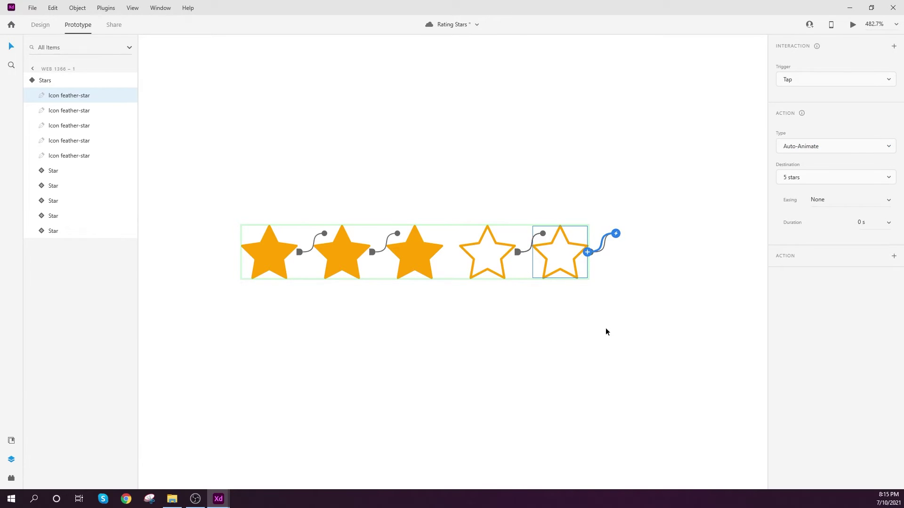
left_click(605, 329)
Switch the Stars component to the "4 stars" state and make the first overlay star auto-animate to "1 star" on tap.
left_click(492, 271)
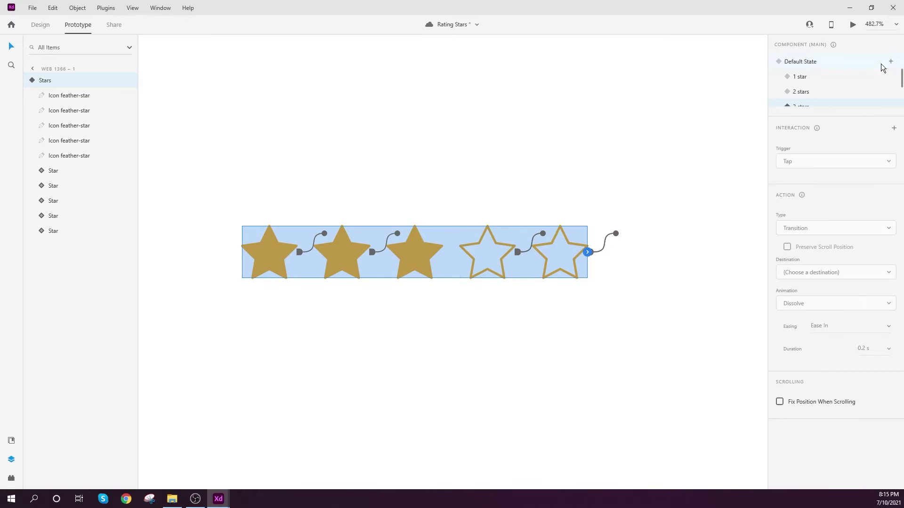
scroll(818, 89, "down", 1)
left_click(806, 98)
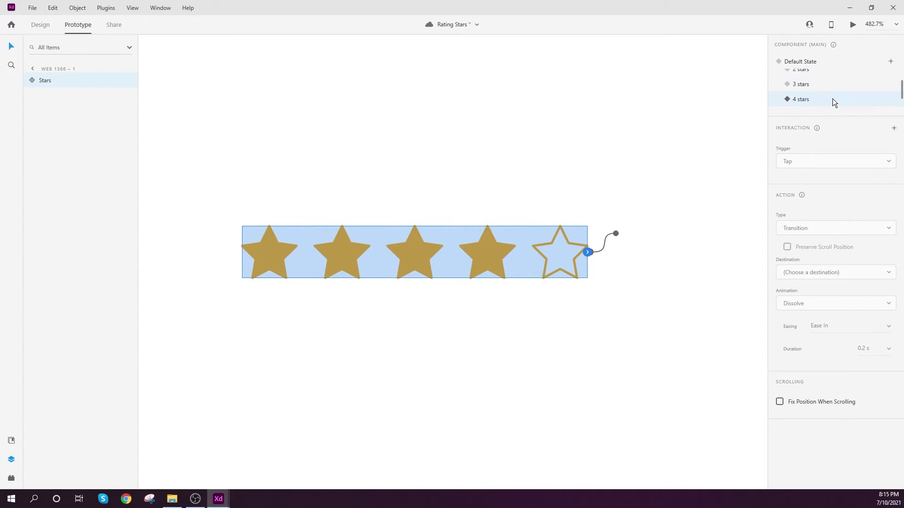
left_click(479, 357)
left_click(278, 256)
double_click(284, 255)
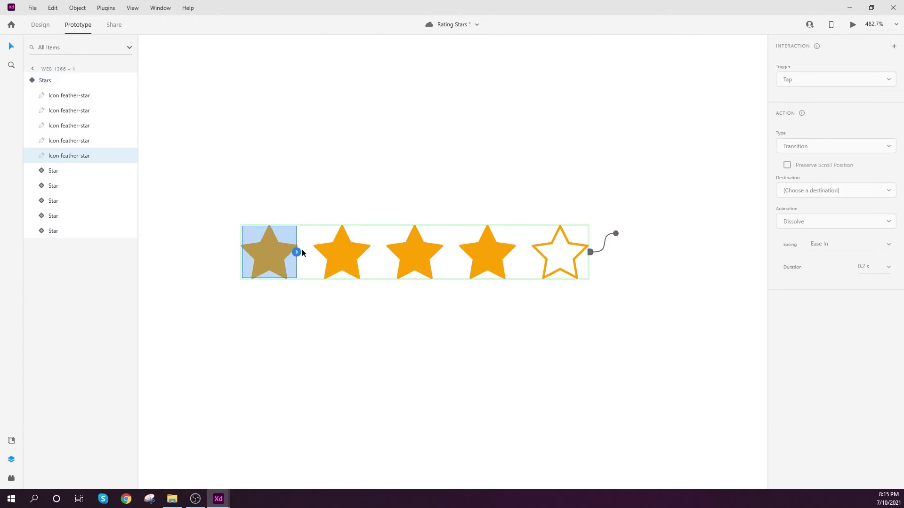
left_click(296, 252)
left_click(832, 179)
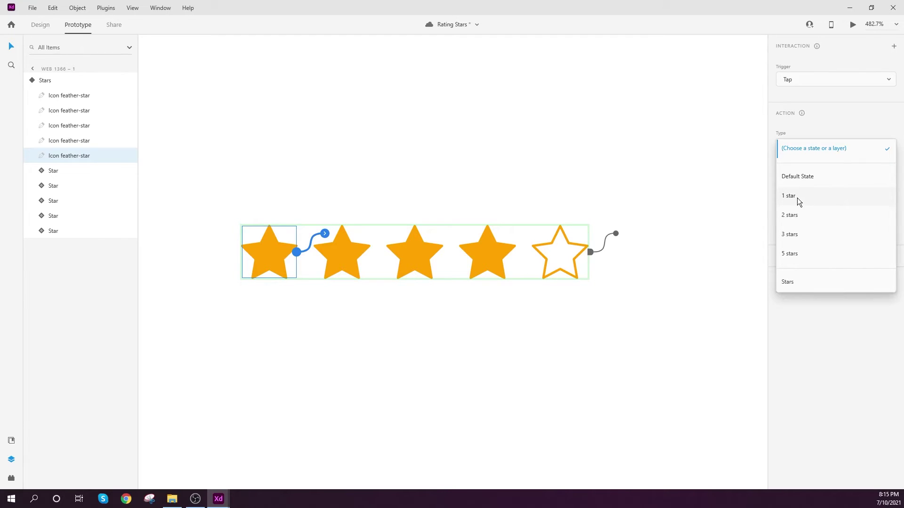
left_click(797, 198)
In the "4 stars" state, make the second overlay star auto-animate to "2 stars" on tap, and select the third overlay star.
left_click(341, 254)
left_click(369, 251)
left_click(841, 180)
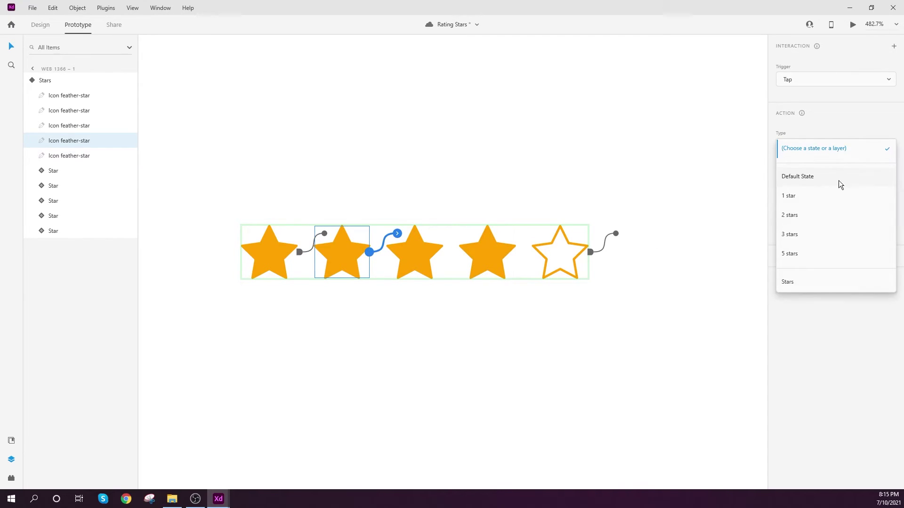
left_click(800, 216)
key("Tab")
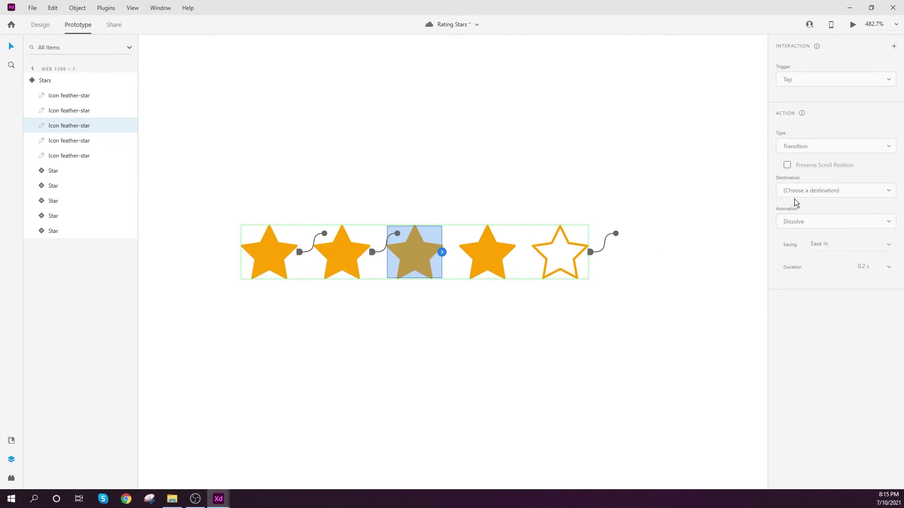
In the "4 stars" state, make the third overlay star auto-animate to "3 stars" and the fifth to "5 stars" on tap.
left_click(442, 252)
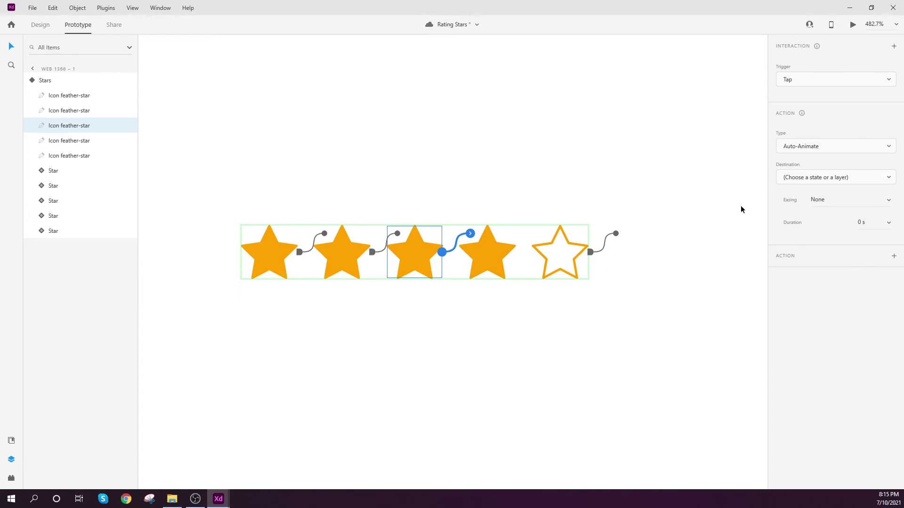
left_click(828, 183)
left_click(800, 234)
left_click(478, 256)
left_click(556, 254)
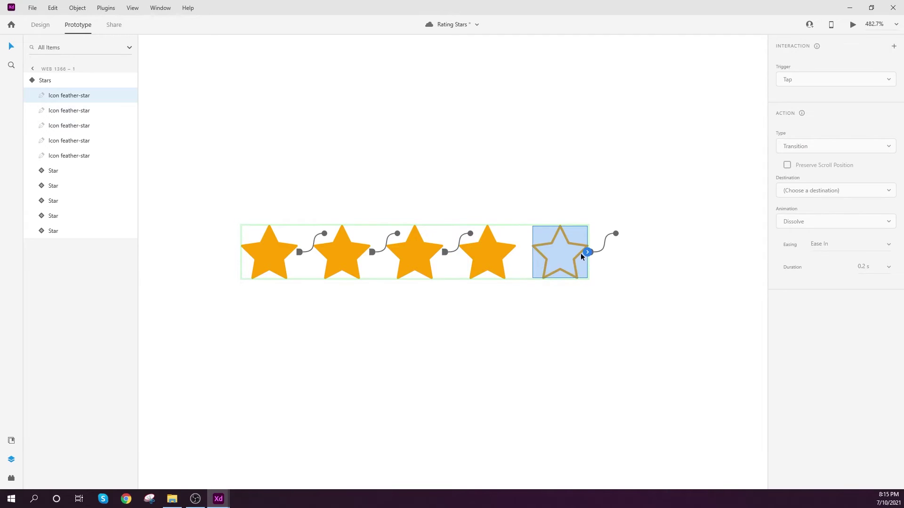
left_click(587, 252)
left_click(845, 179)
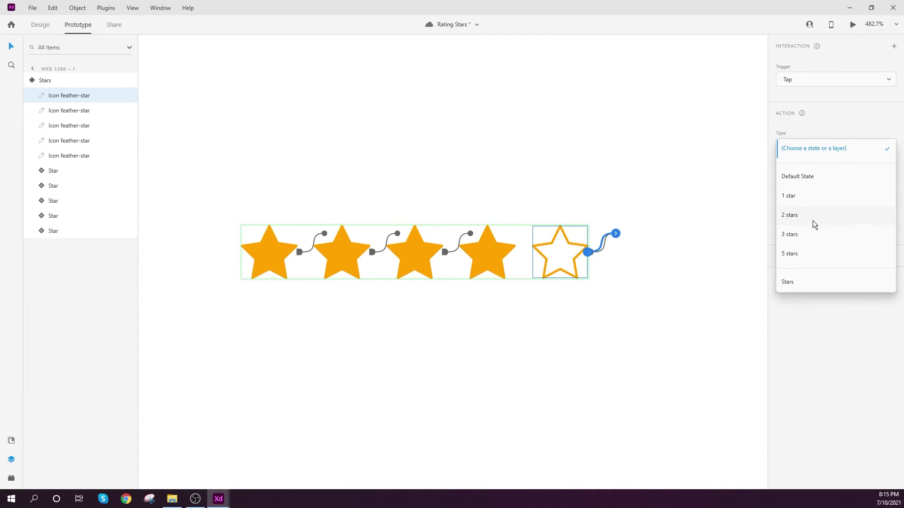
left_click(798, 255)
Switch the Stars component to the "5 stars" state and make the first overlay star auto-animate to "1 star" on tap.
key("Escape")
scroll(824, 90, "down", 1)
scroll(821, 95, "down", 1)
left_click(800, 97)
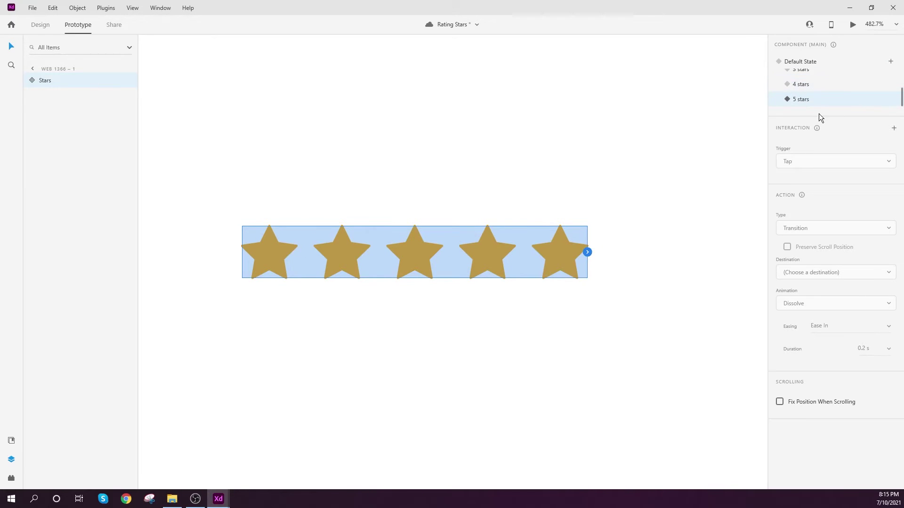
left_click(431, 163)
left_click(266, 247)
double_click(266, 246)
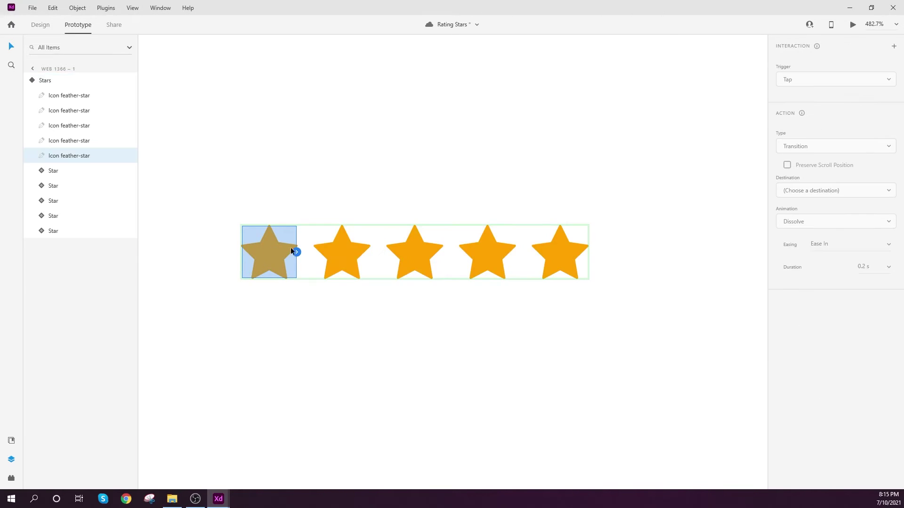
left_click(819, 182)
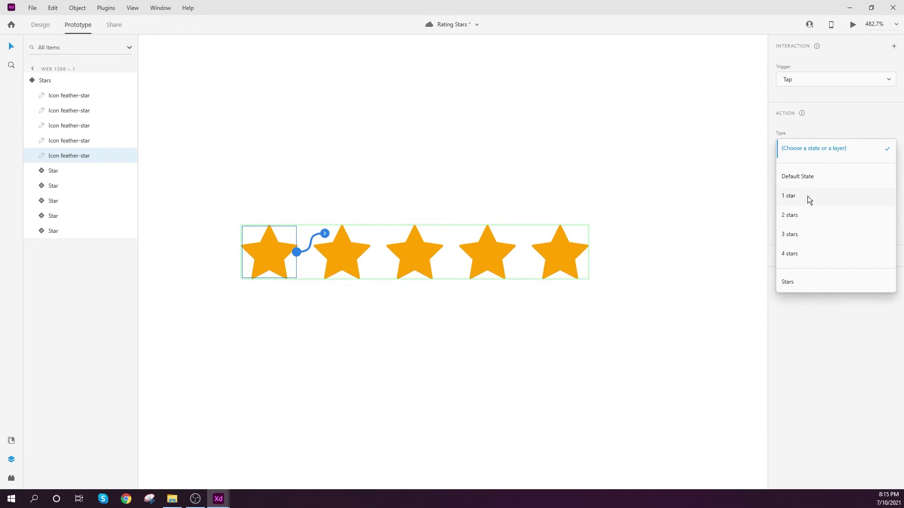
left_click(807, 195)
In the "5 stars" state, make the second overlay star auto-animate to "2 stars" and the third to "3 stars" on tap.
left_click(367, 270)
left_click_drag(370, 253, 405, 245)
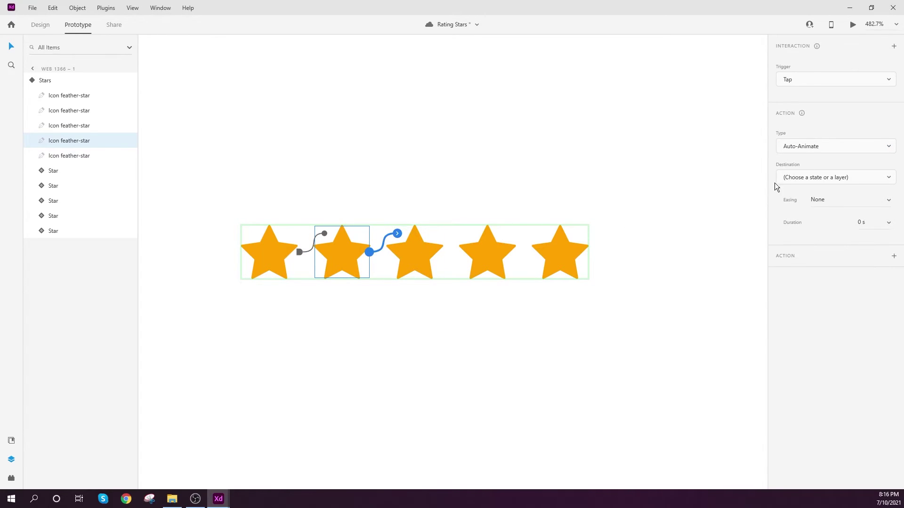
left_click(802, 193)
left_click(800, 215)
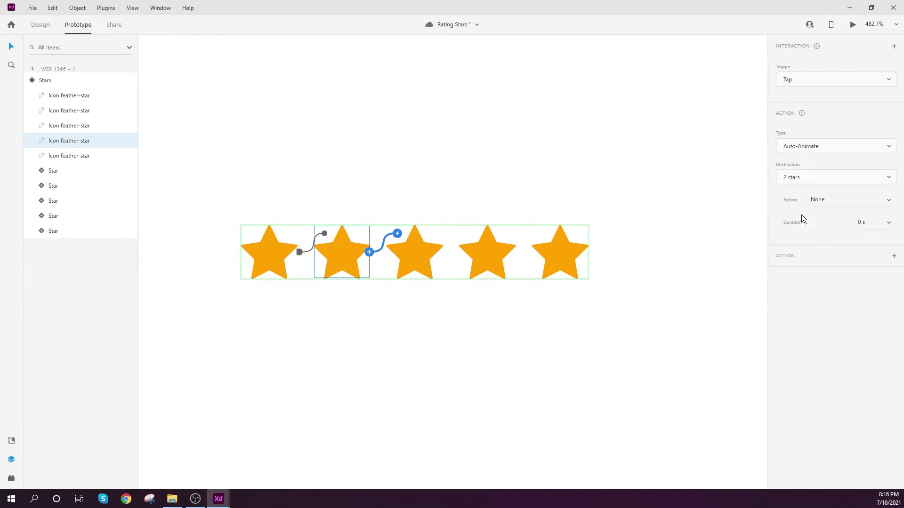
left_click(414, 264)
left_click(842, 182)
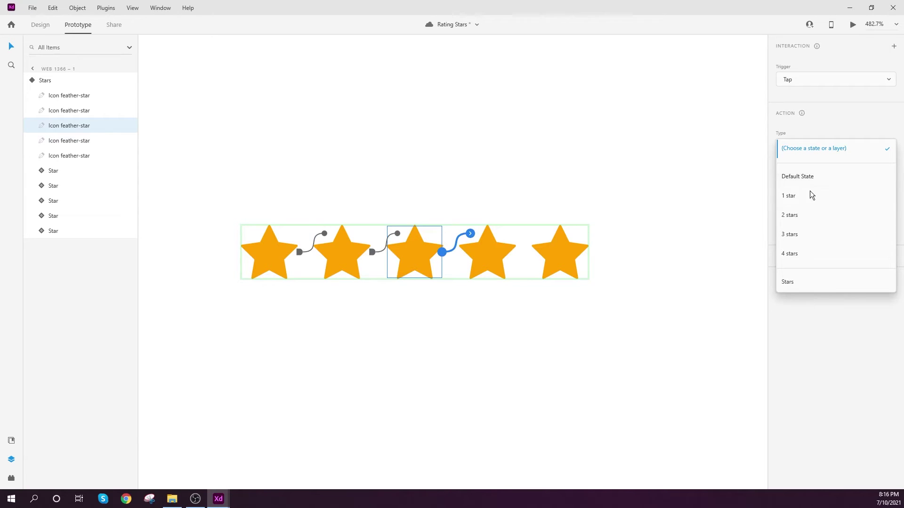
left_click(809, 232)
In the "5 stars" state, add a Tap interaction on the fourth overlay star that auto-animates to "4 stars".
left_click(503, 248)
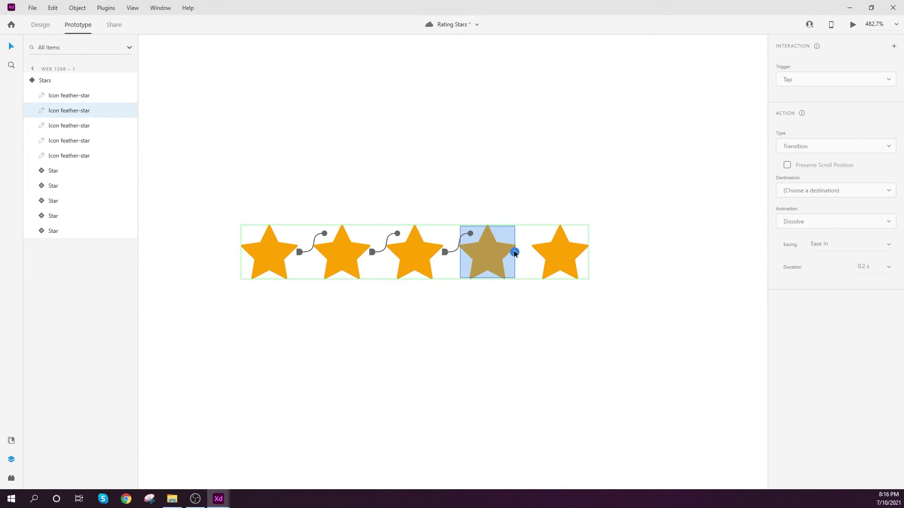
left_click(818, 181)
left_click(789, 253)
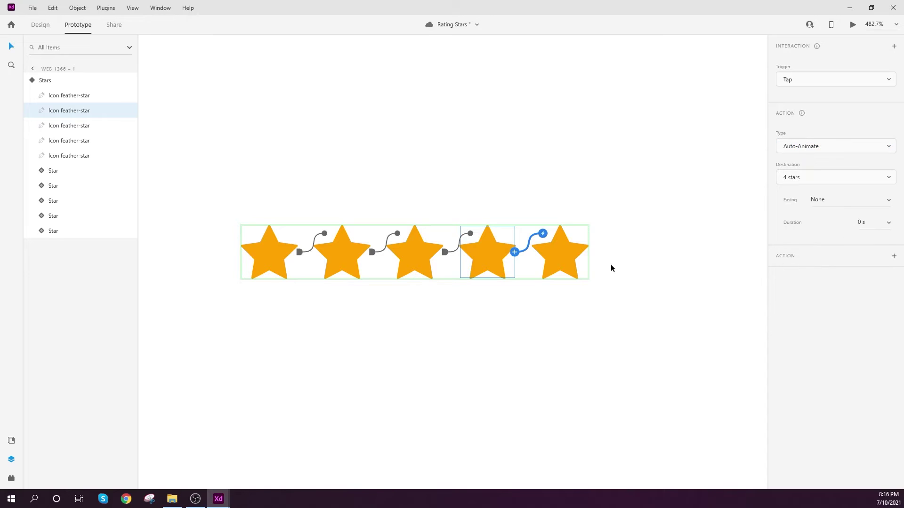
left_click(560, 253)
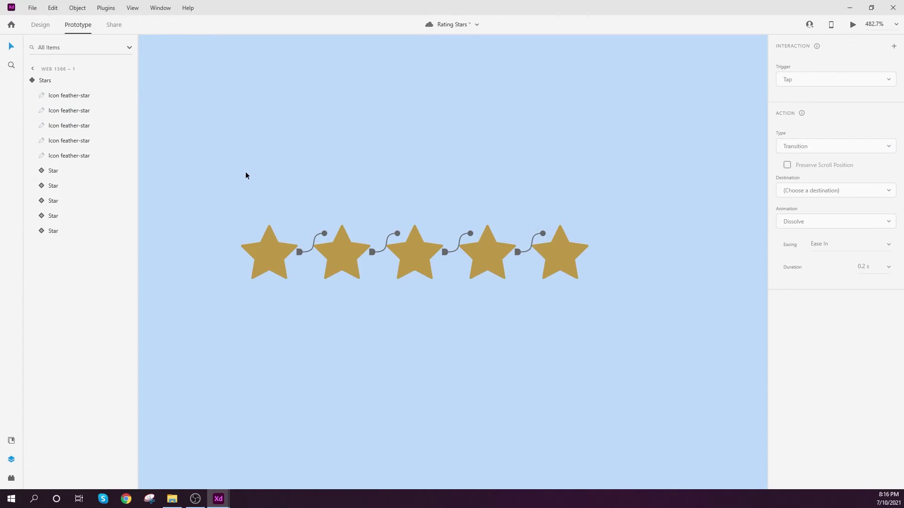
Return to Design mode and set the Stars component back to its Default State.
left_click(40, 24)
left_click(332, 251)
scroll(823, 132, "up", 1)
left_click(798, 114)
left_click(510, 154)
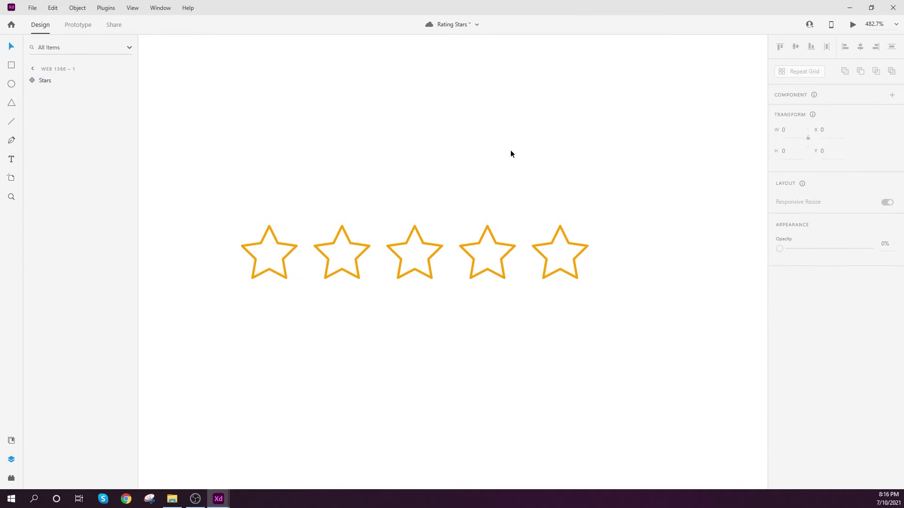
Preview the prototype in a maximized window, test the rating by tapping different stars in varying order, and close the preview.
left_click(436, 243)
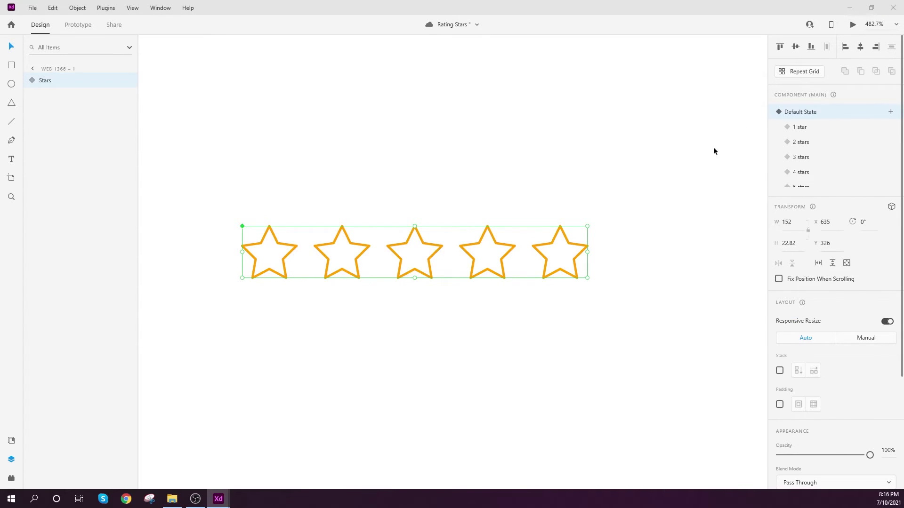
key("ctrl+Return")
left_click_drag(600, 85, 526, 40)
double_click(517, 38)
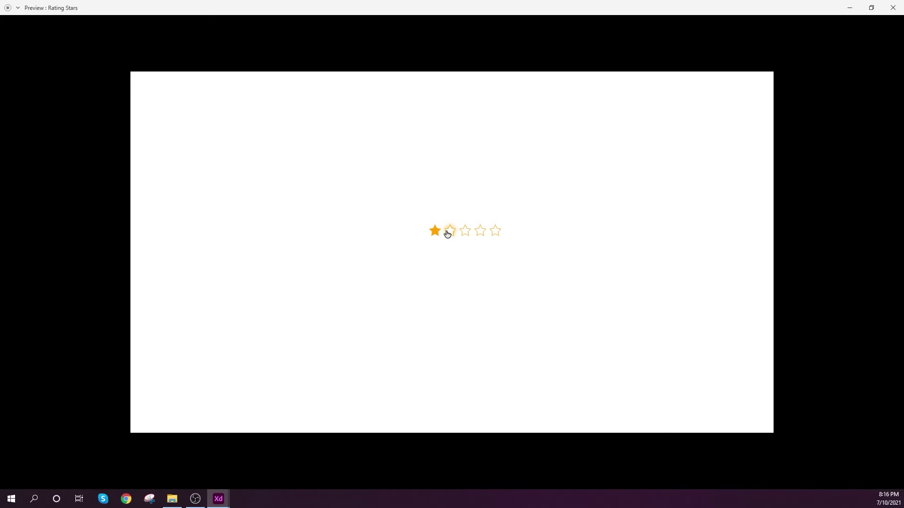
left_click(482, 233)
left_click(448, 234)
left_click(495, 232)
left_click(466, 231)
left_click(498, 230)
left_click(449, 231)
left_click(436, 232)
left_click(893, 7)
left_click(459, 328)
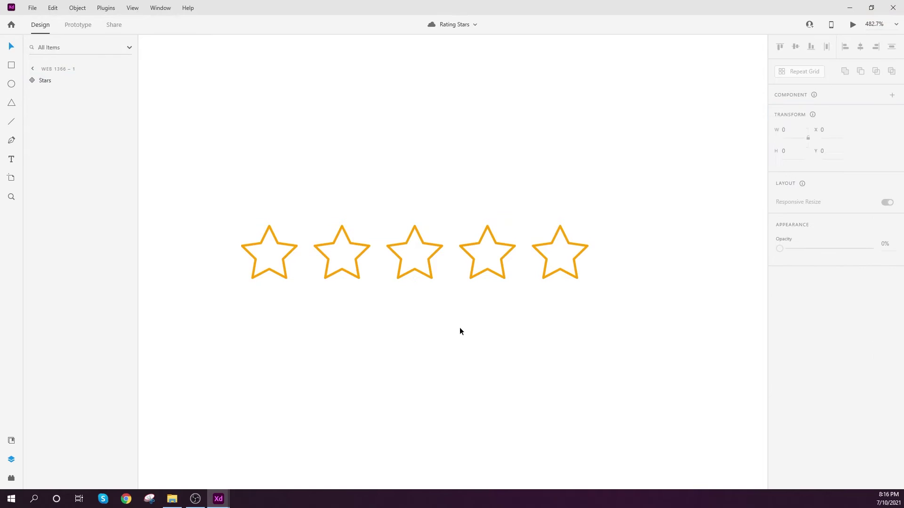
left_click(428, 260)
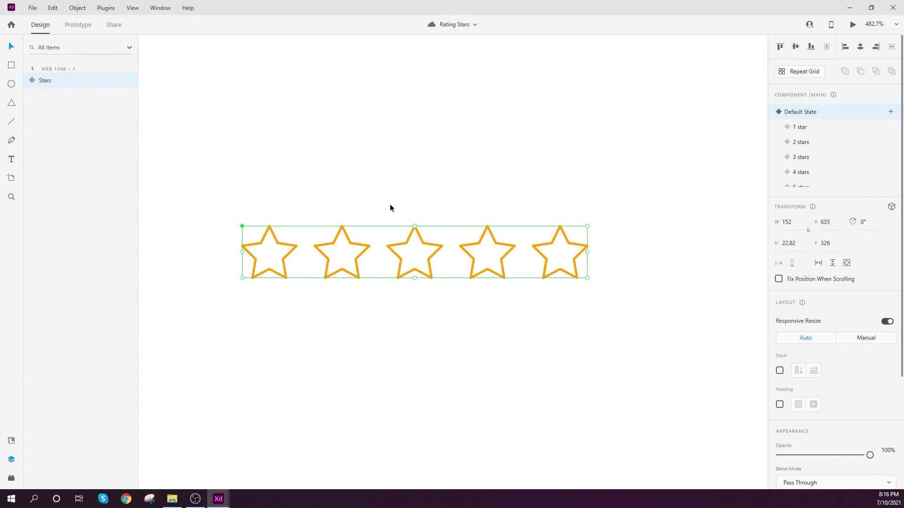
key("r")
mouse_move(242, 300)
left_mouse_down()
mouse_move(589, 336)
mouse_move(589, 343)
left_mouse_up()
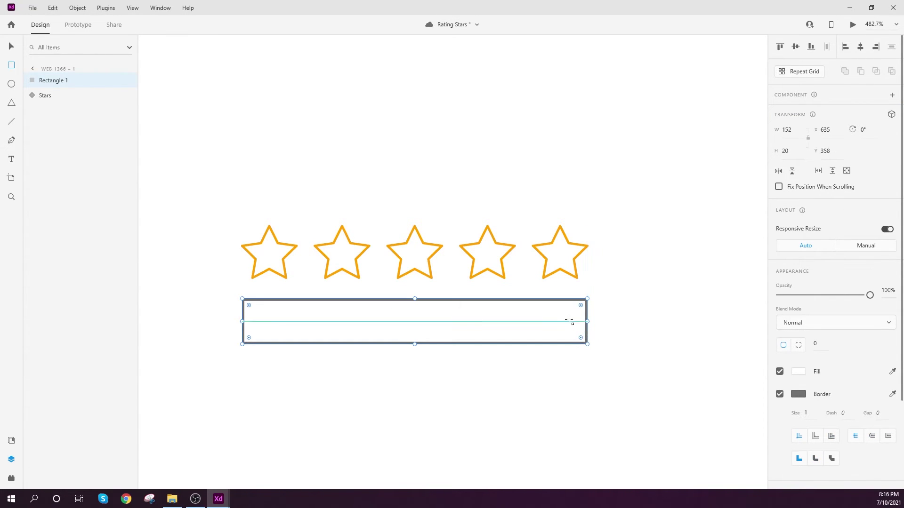
key("ctrl+z")
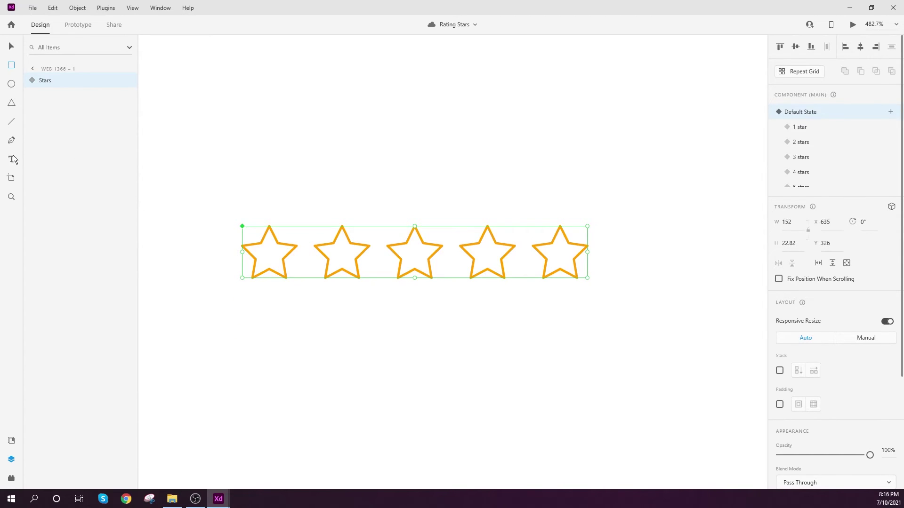
Add a text box as wide as the star row just below it, containing "Rate us!".
left_click_drag(242, 308, 588, 354)
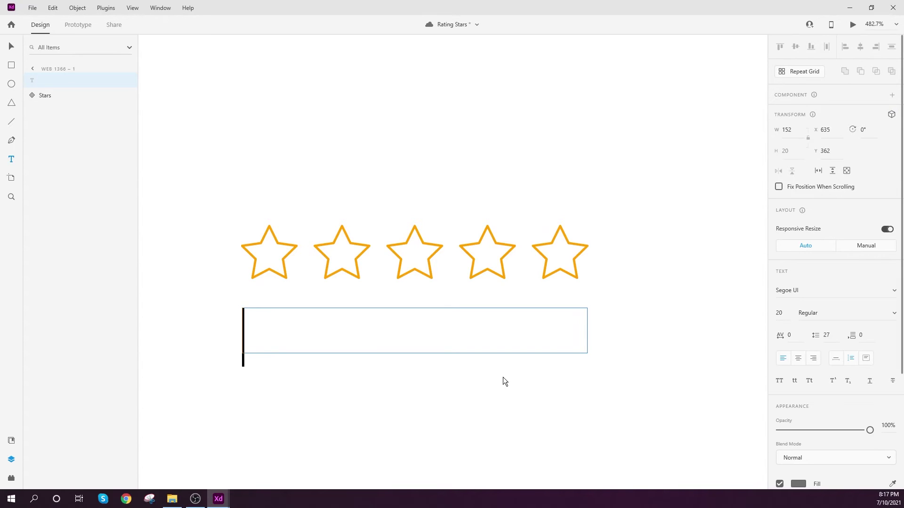
type("Rate ")
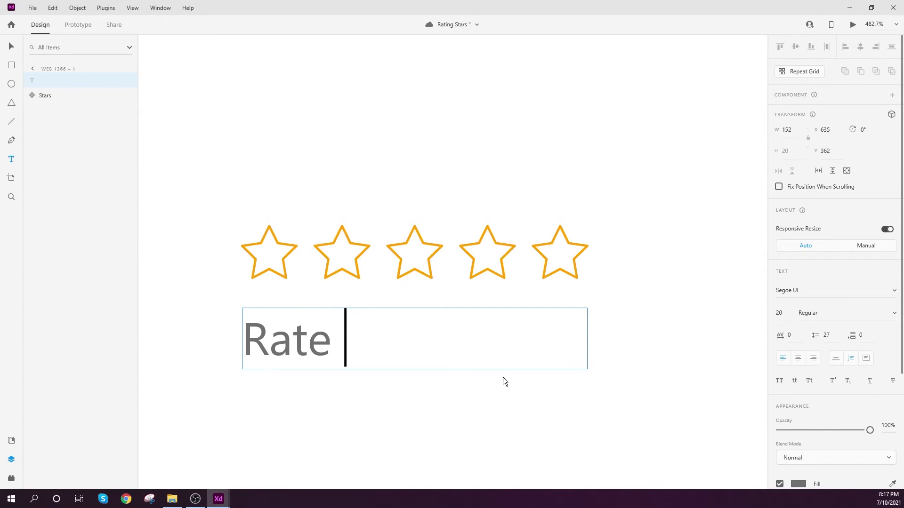
type("us!")
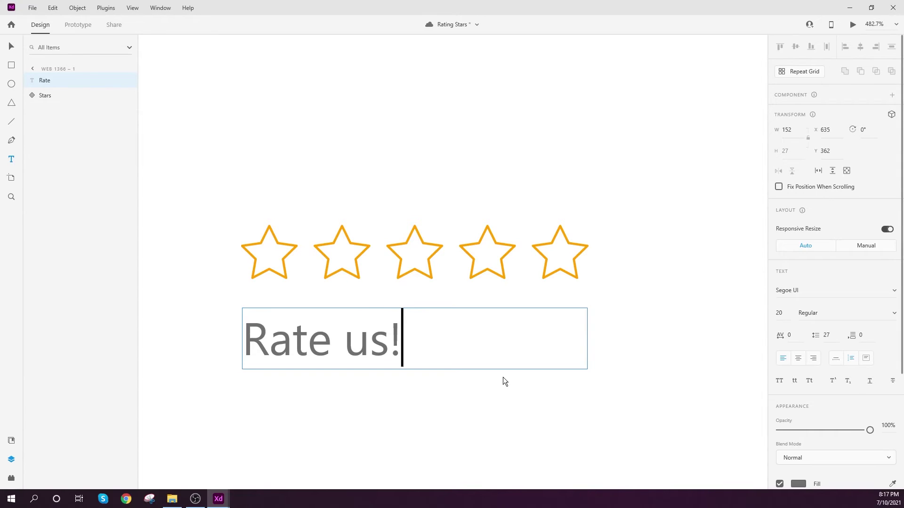
key("Escape")
Fill the "Rate us!" text with the saved orange swatch and center-align it.
scroll(821, 289, "down", 3)
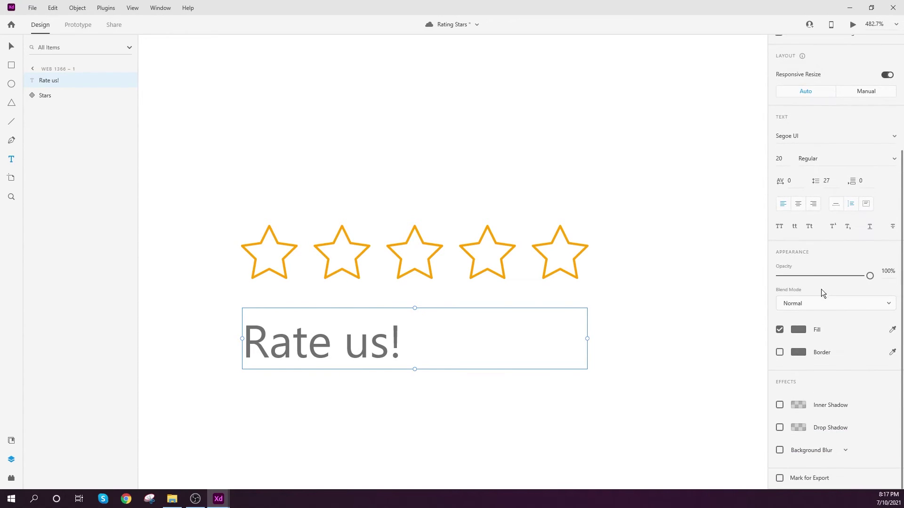
left_click(797, 329)
left_click(682, 390)
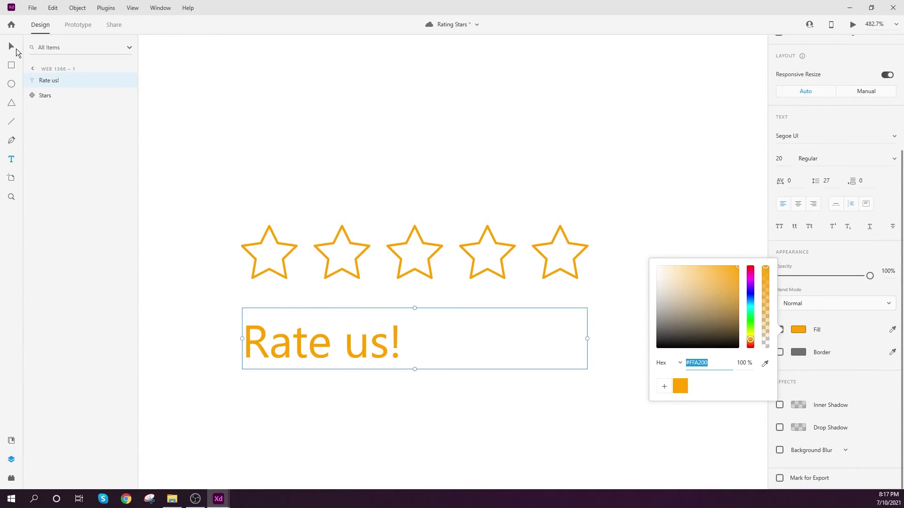
left_click(12, 46)
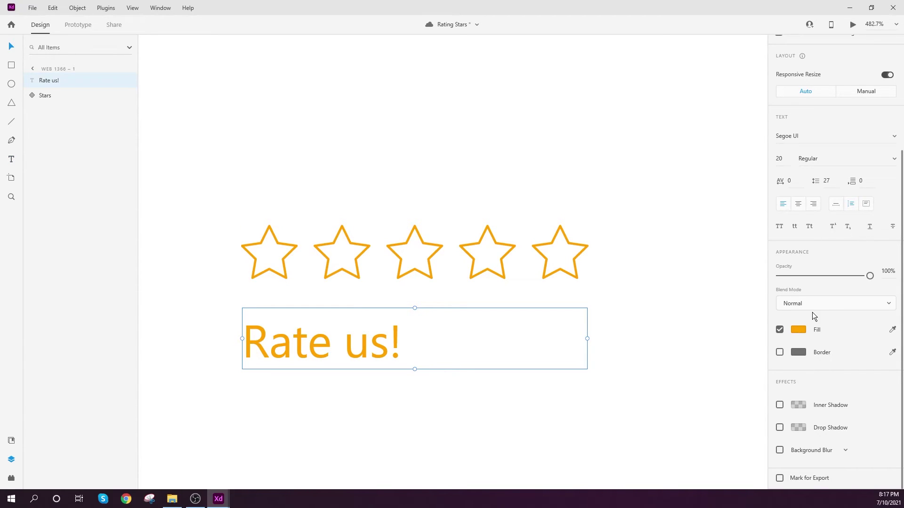
left_click(798, 205)
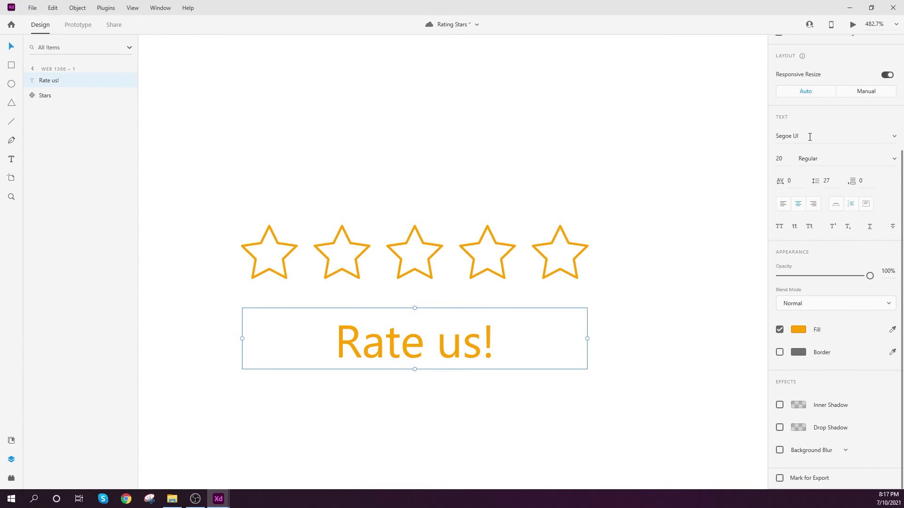
Set the "Rate us!" text size to 16 and make its text box Auto Width.
left_click(784, 159)
type("16")
key("Return")
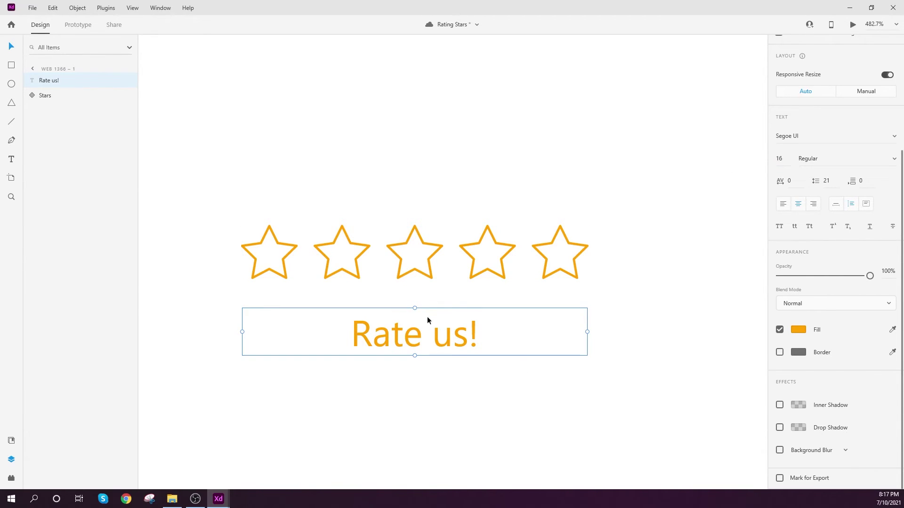
left_click(837, 206)
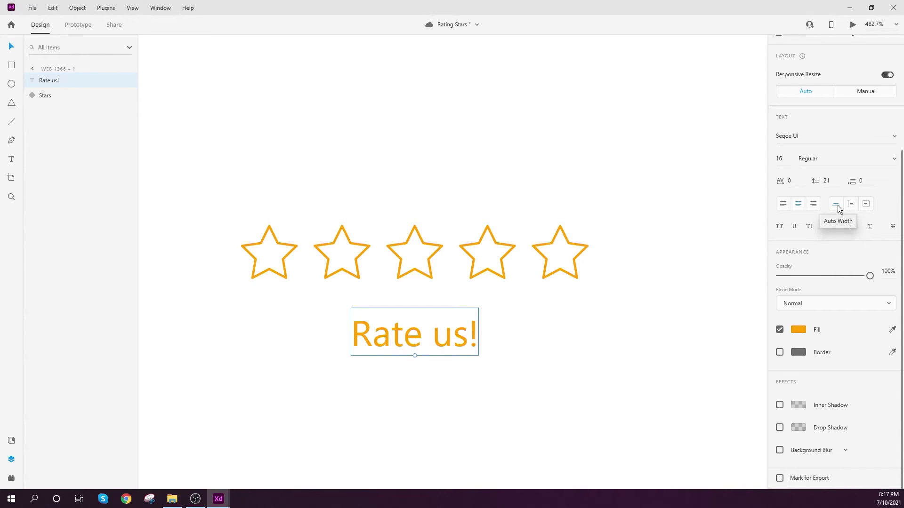
Nudge the "Rate us!" text down three units to Y 365, further below the stars.
left_click(543, 380)
left_click(438, 340)
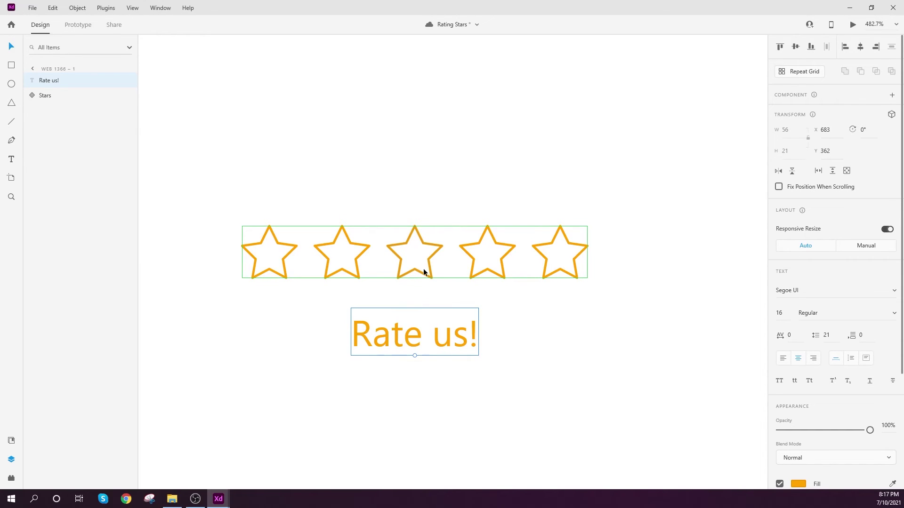
key("Down")
key("Down")
key("Down")
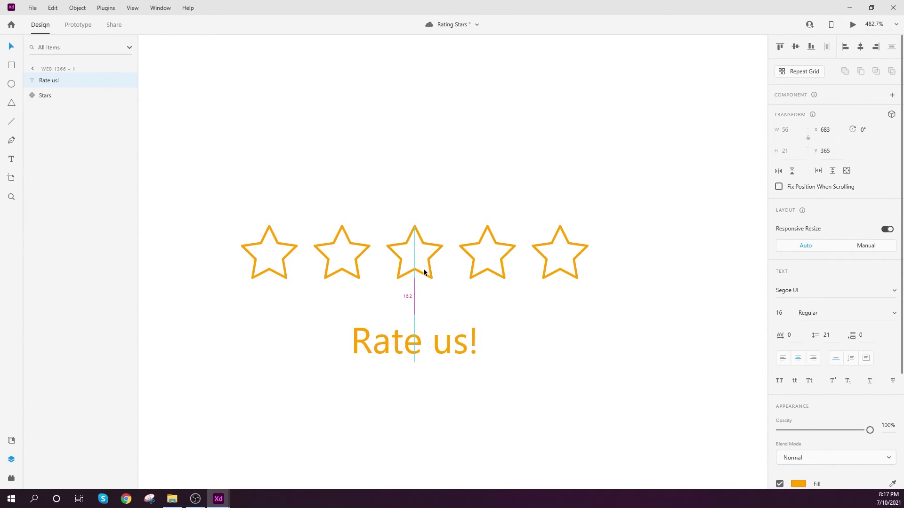
Check the stars and text together at 100% zoom, and delete the "Rate us!" text.
key("ctrl+1")
left_click(480, 338)
left_click_drag(453, 338, 344, 172)
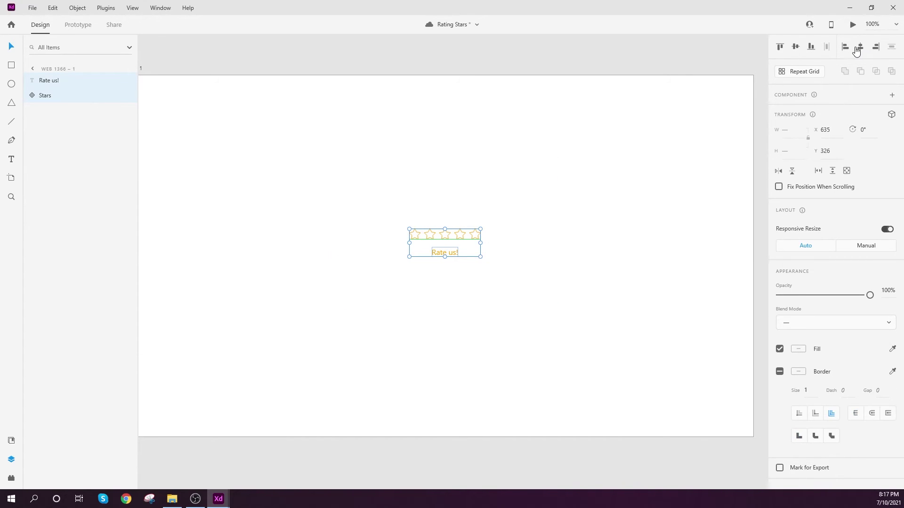
left_click(540, 170)
scroll(490, 218, "right", 2)
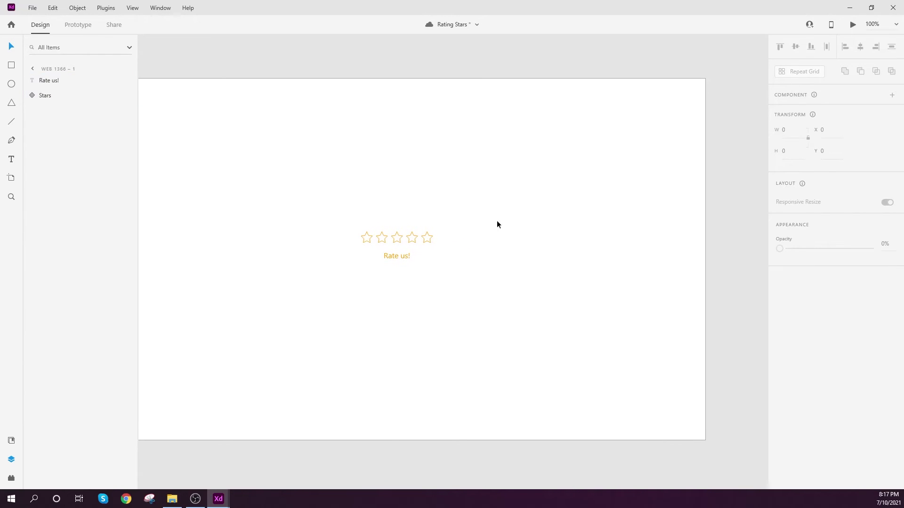
left_click(407, 256)
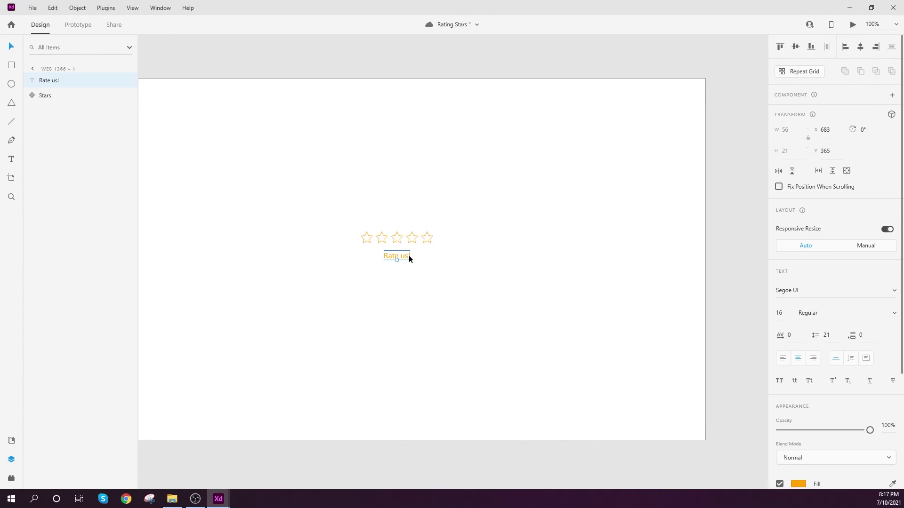
key("Delete")
Paste the "Rate us!" text inside the Stars component, above its Icon feather-star layers.
left_click(398, 237)
scroll(397, 237, "up", 3)
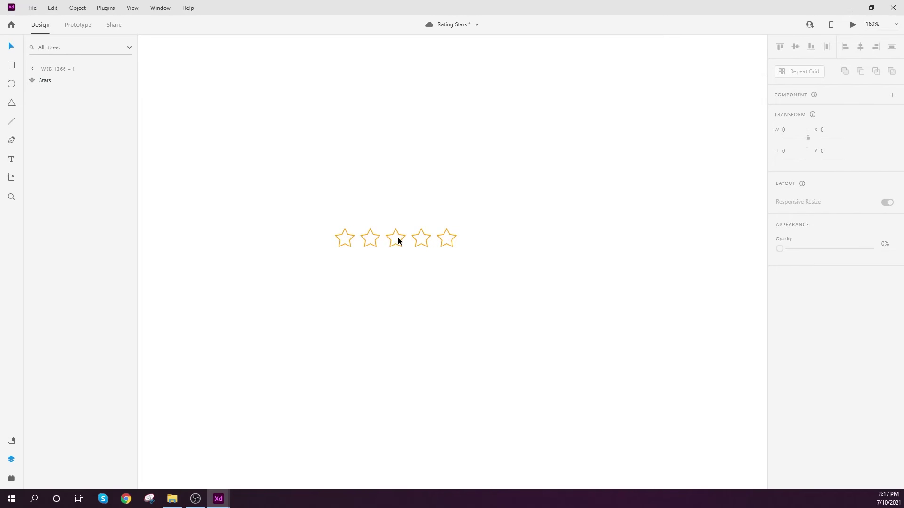
left_click(32, 81)
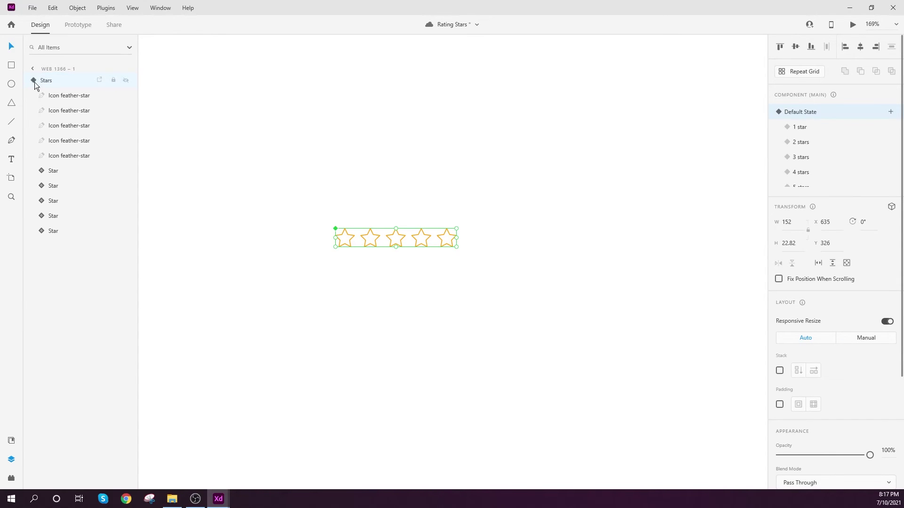
left_click(58, 93)
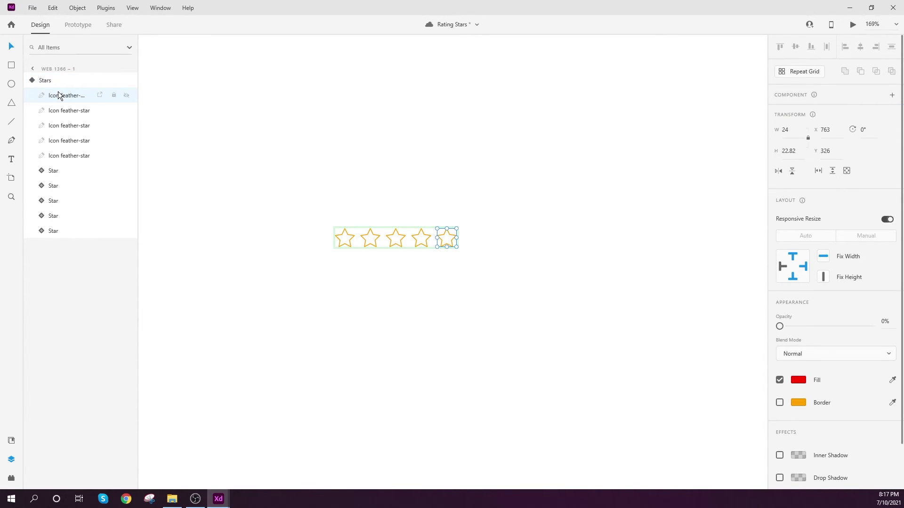
key("ctrl+z")
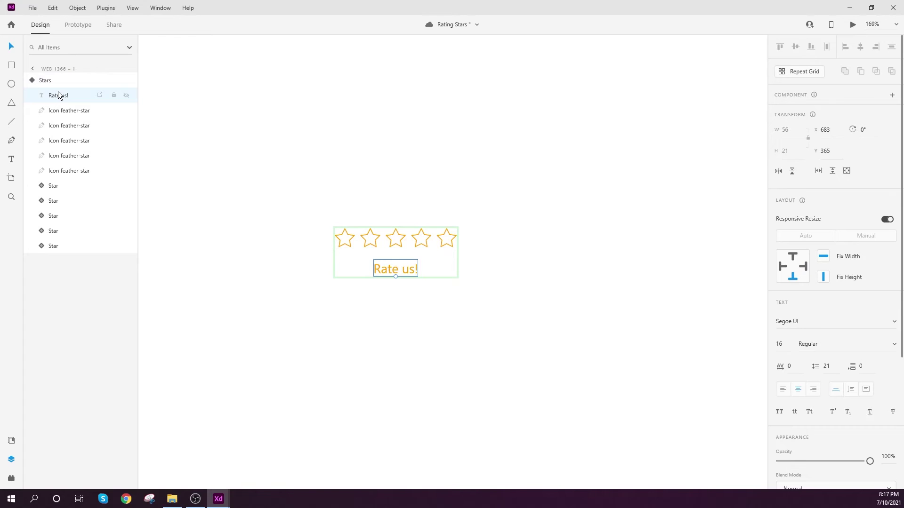
left_click(459, 320)
Switch the Stars component to its 1 star state and change the label text to "Terible".
left_click(420, 236)
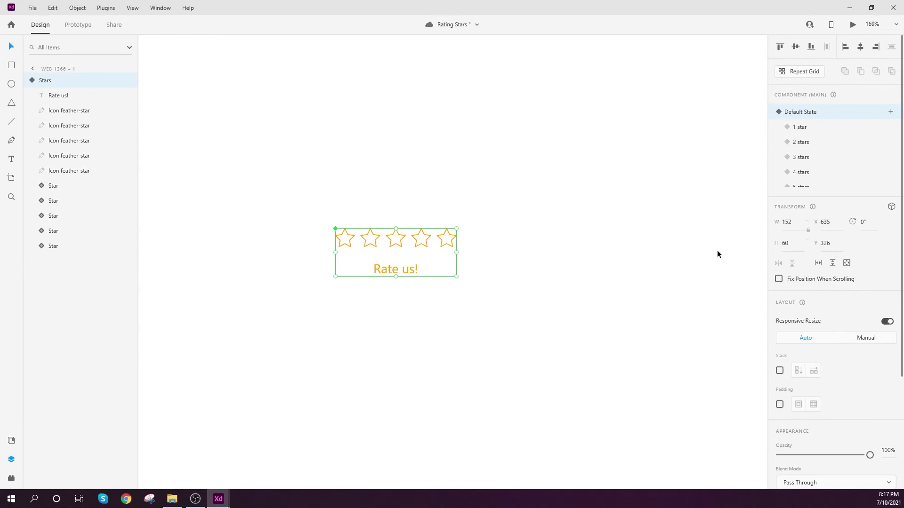
left_click(809, 126)
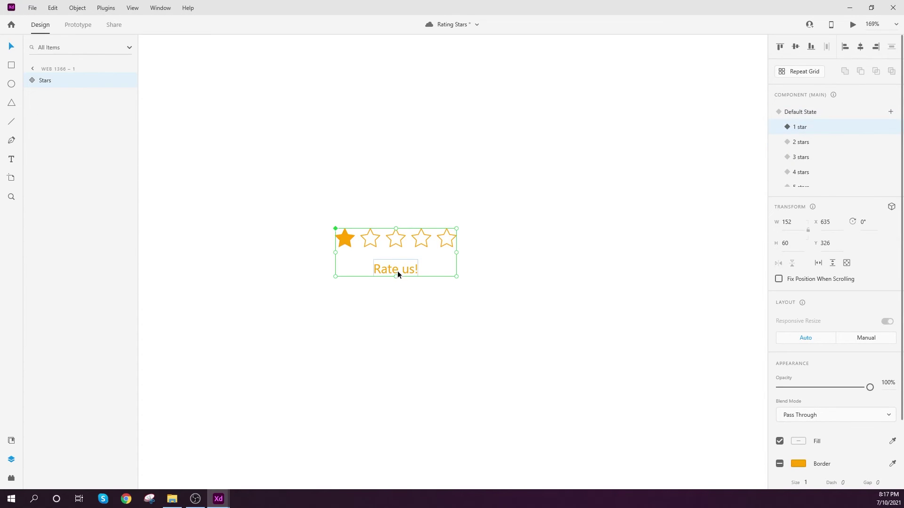
double_click(416, 273)
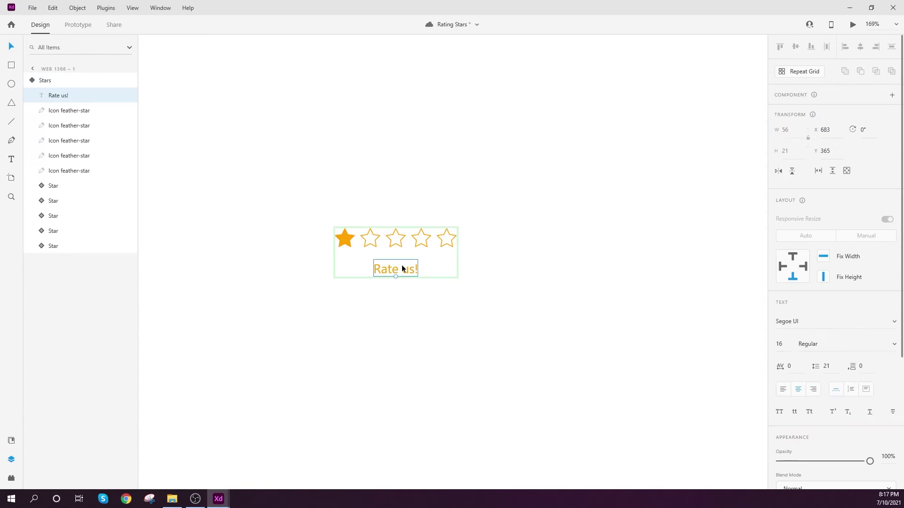
double_click(405, 269)
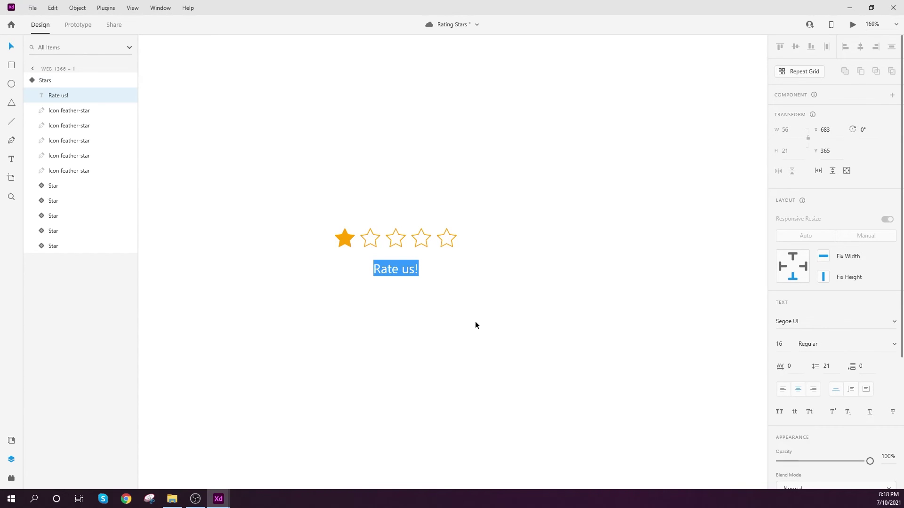
type("Terible")
key("Escape")
key("Escape")
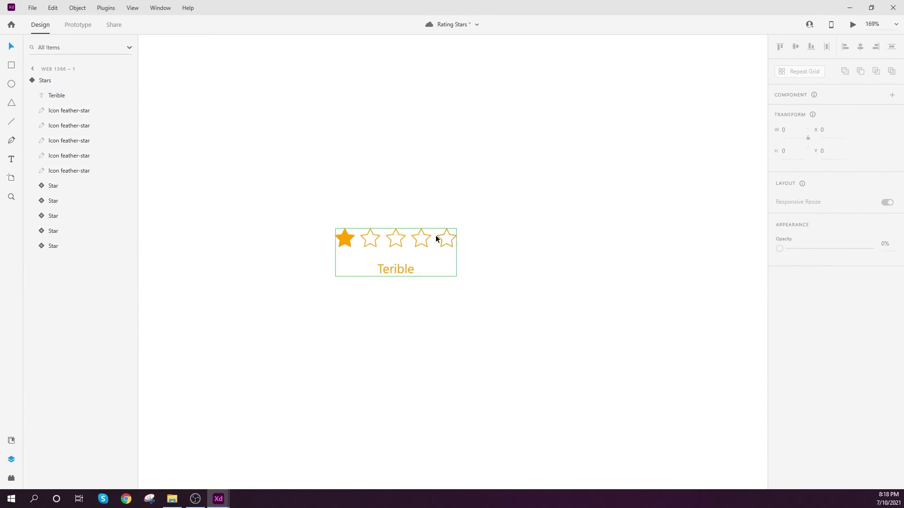
Switch the Stars component to its 2 stars state and change the label text to "Bad".
left_click(437, 238)
left_click(811, 142)
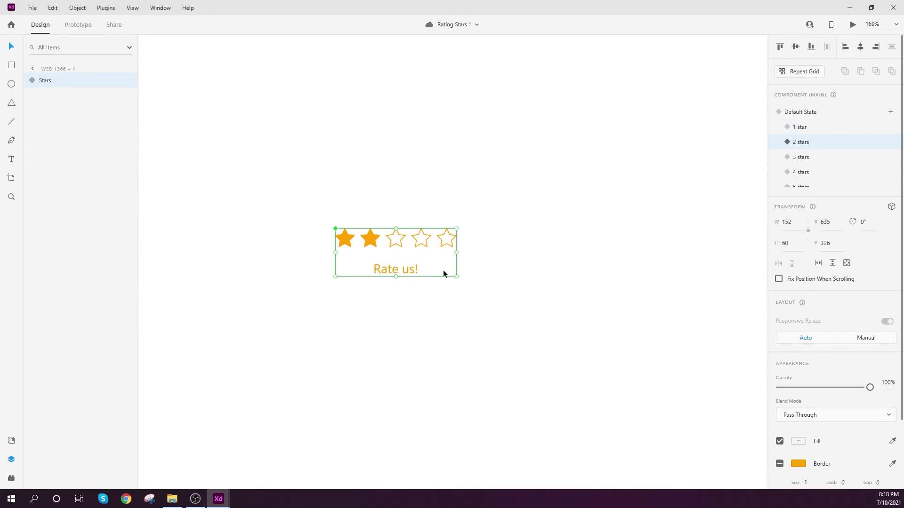
double_click(396, 269)
double_click(398, 276)
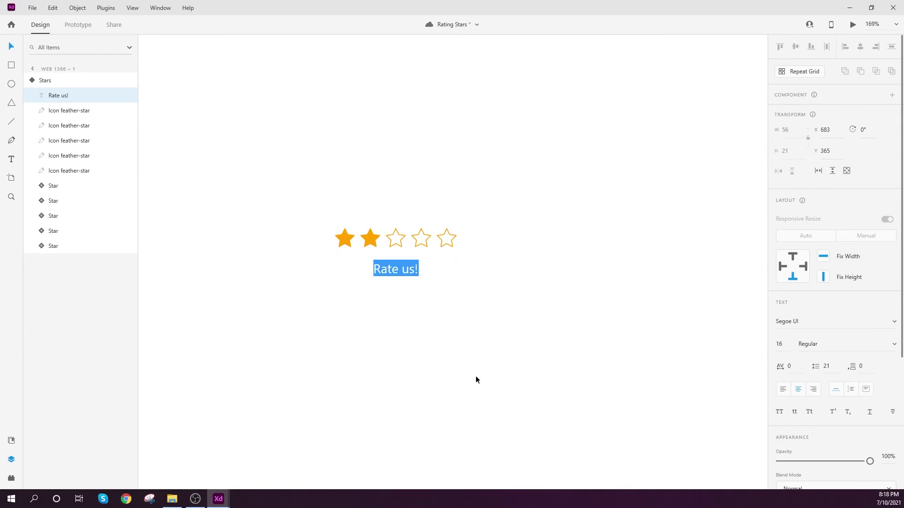
type("Bad")
key("Escape")
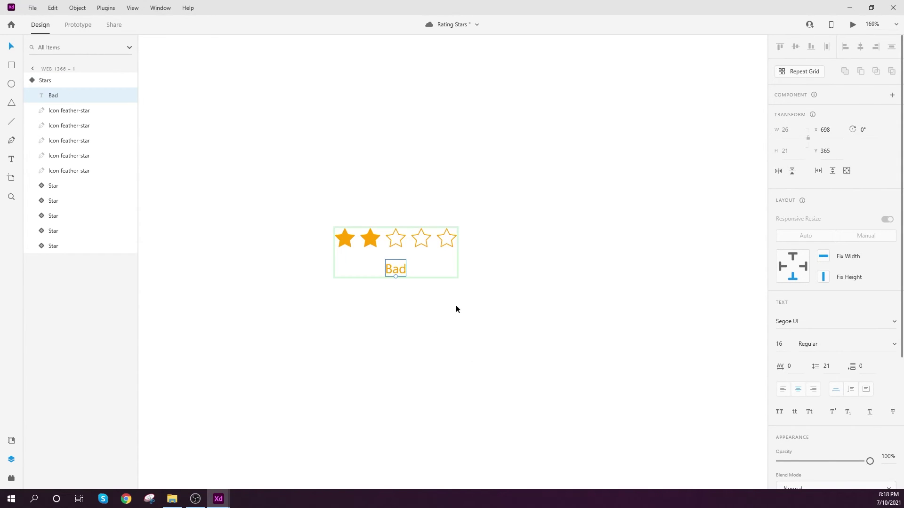
left_click(455, 309)
Switch the Stars component to its 3 stars state and change the label text to "Not Bad".
left_click(425, 241)
left_click(801, 156)
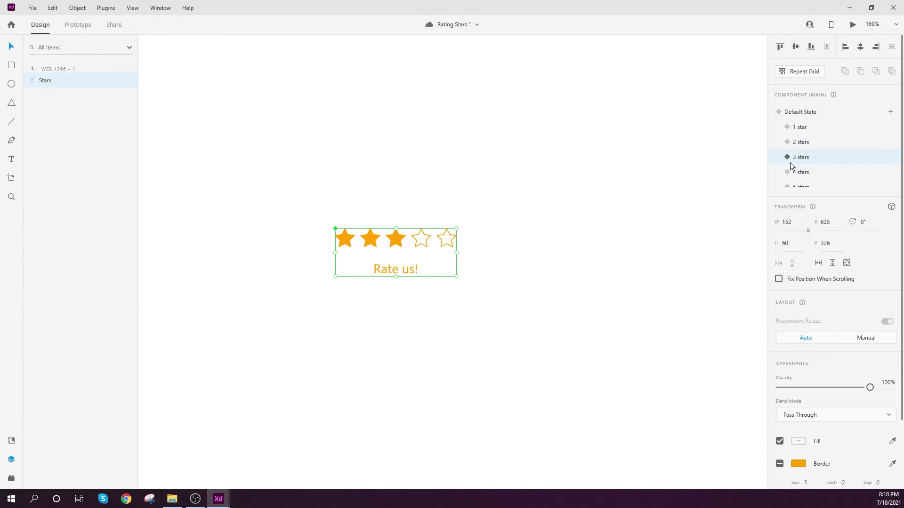
double_click(396, 270)
double_click(397, 269)
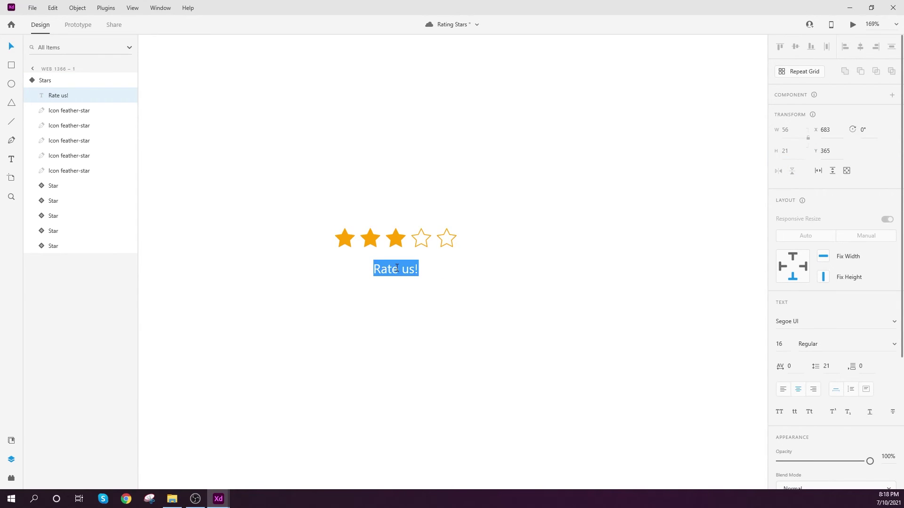
type("No")
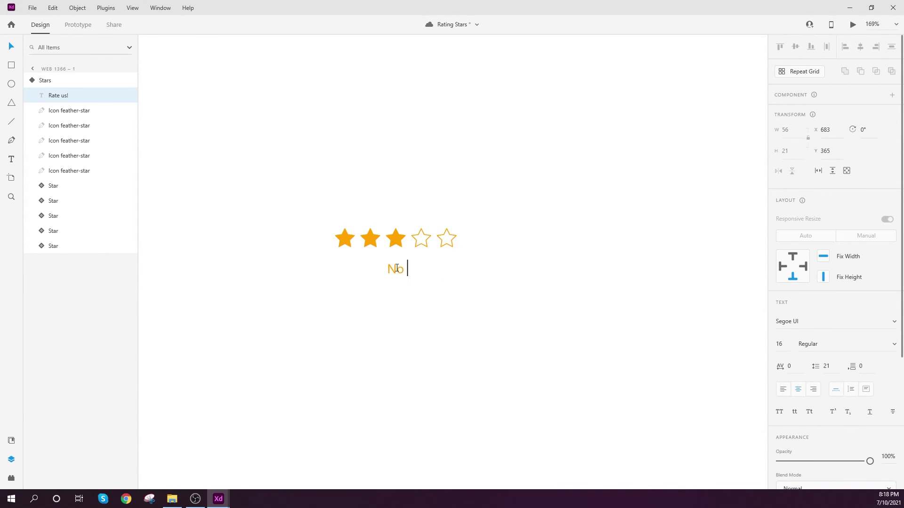
type("t Bad")
key("Escape")
key("Escape")
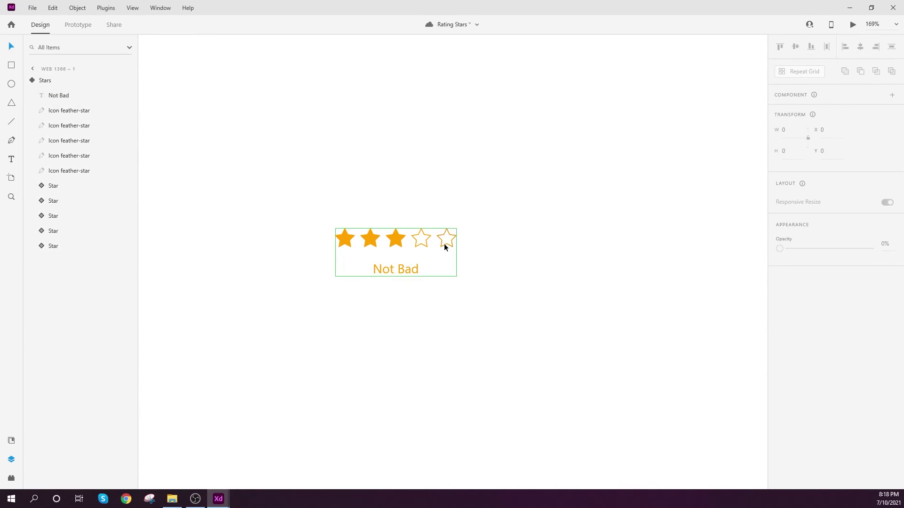
Switch the Stars component to its 4 stars state and change the label text to "Good".
left_click(815, 175)
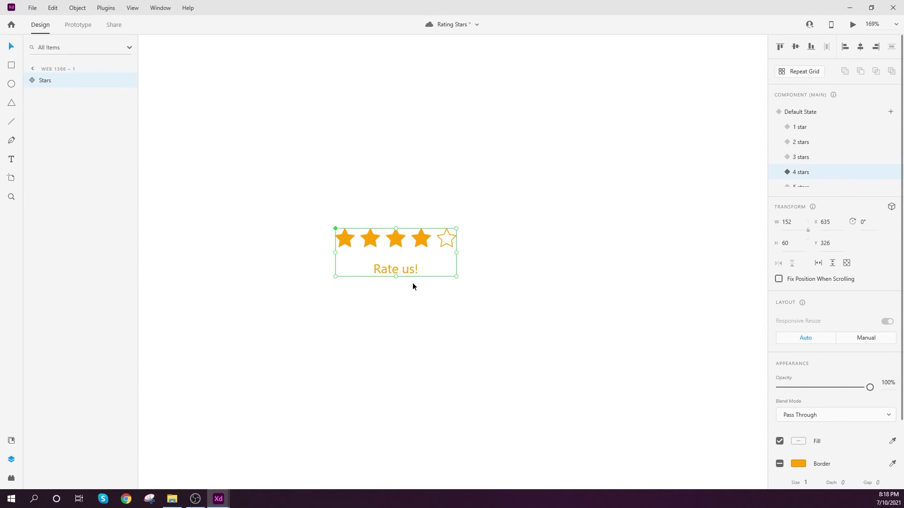
double_click(404, 269)
double_click(403, 269)
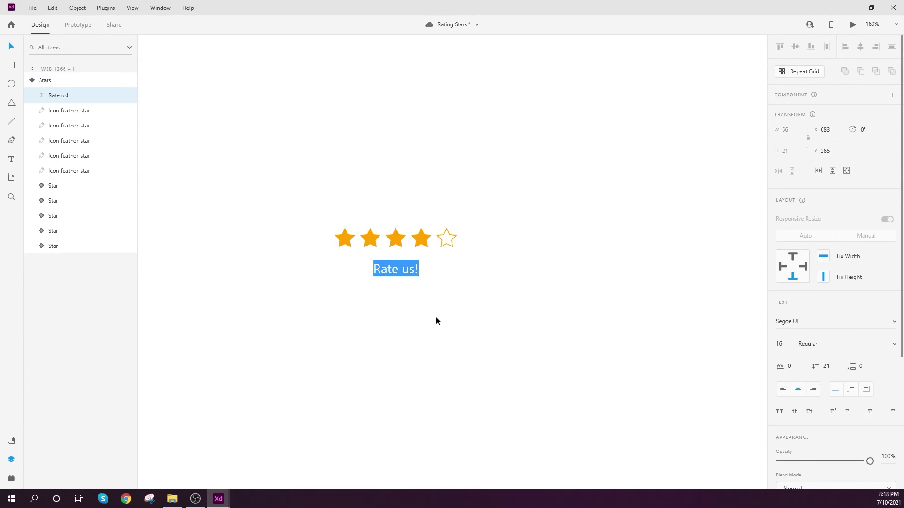
type("Good")
key("Escape")
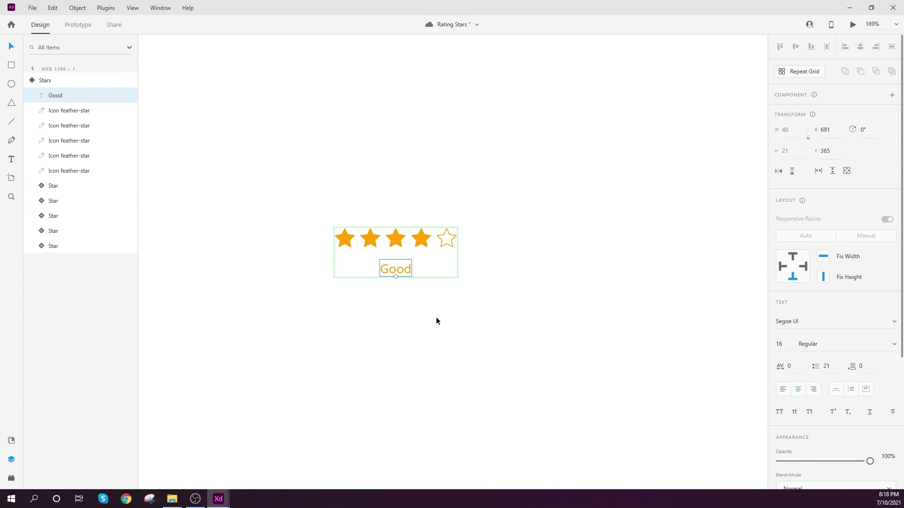
left_click(436, 318)
Change the label text to "Excellent!" in the 5 stars state, and return the Stars component to its Default State.
left_click(440, 244)
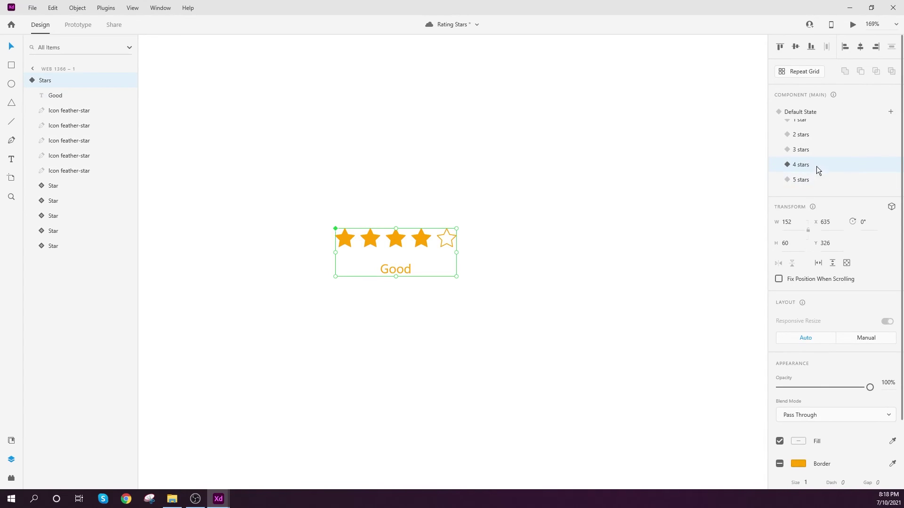
left_click(810, 181)
left_click(484, 282)
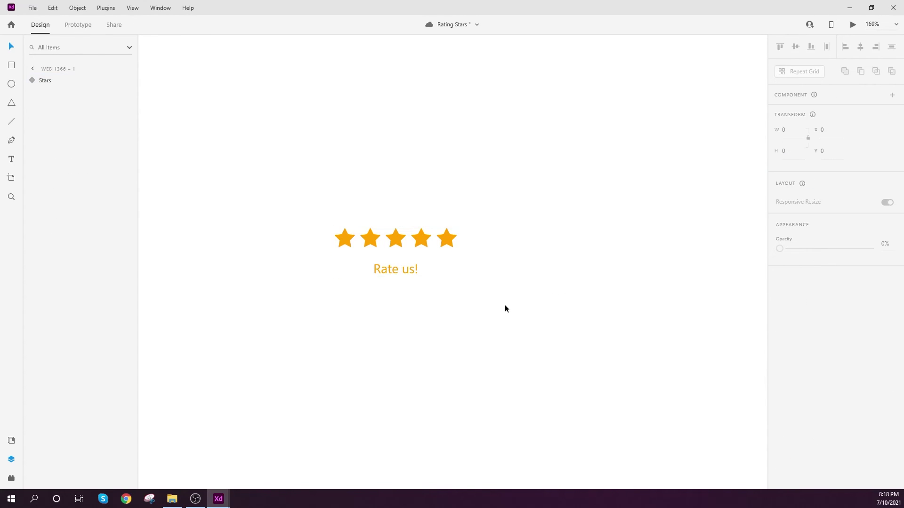
left_click(393, 269)
double_click(394, 269)
double_click(394, 271)
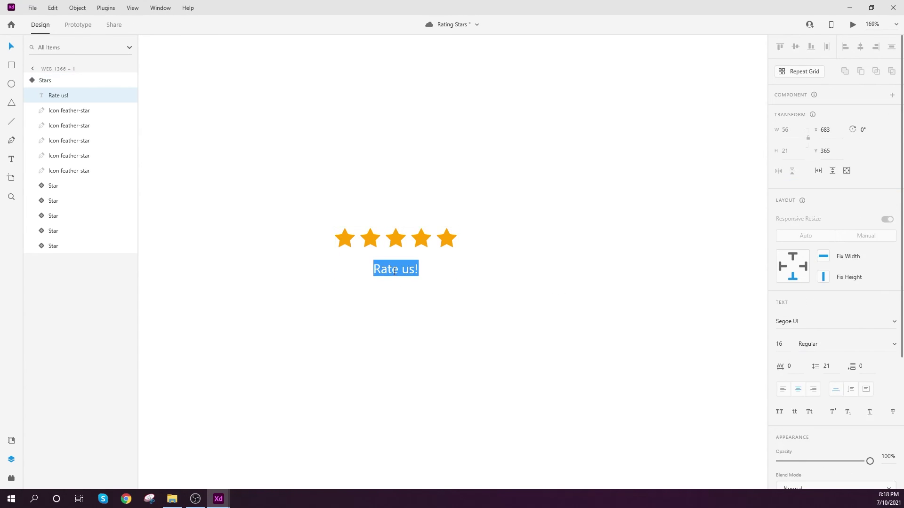
type("Excel")
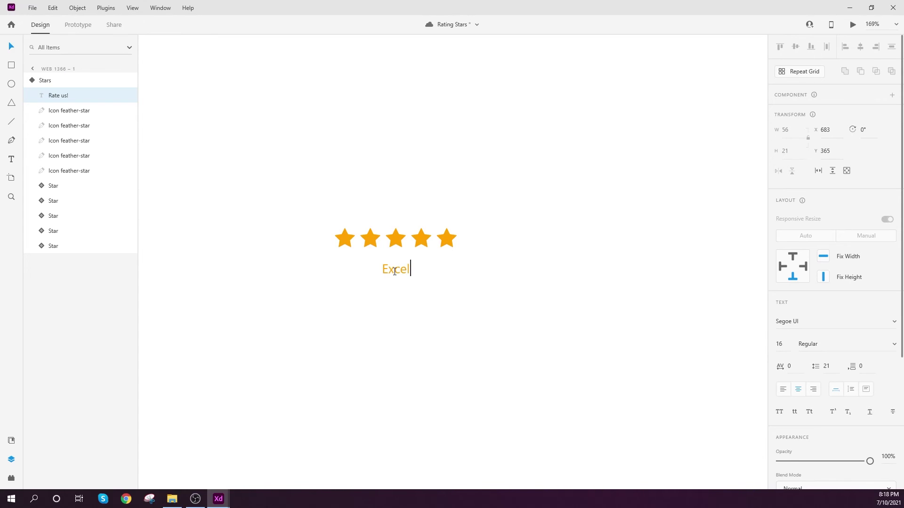
type("lent!")
key("Escape")
left_click(447, 303)
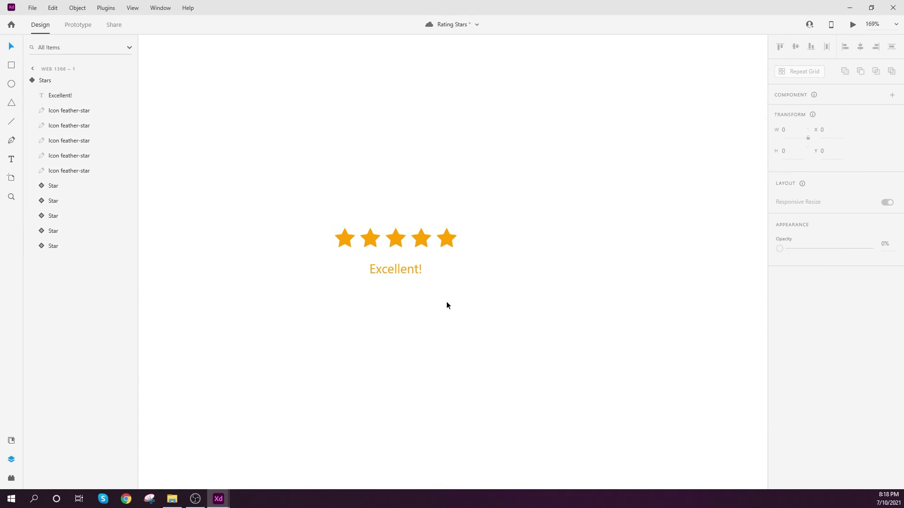
left_click(421, 245)
left_click(807, 112)
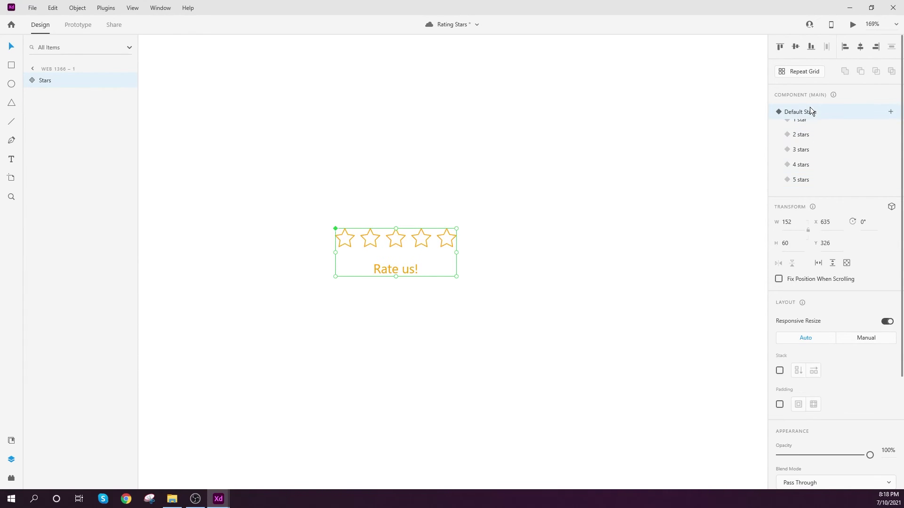
Preview the prototype in a maximized window, test the second, fifth and first stars with their labels, and close the preview.
left_click(852, 25)
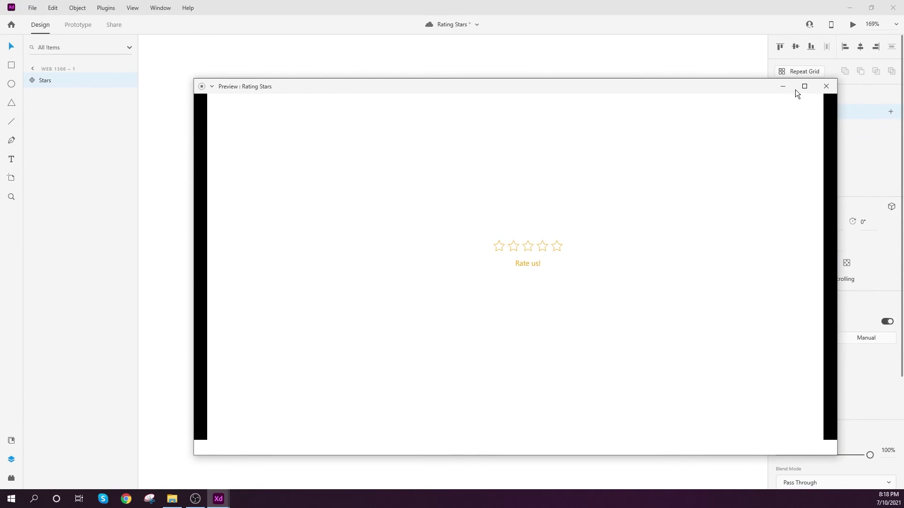
left_click(803, 88)
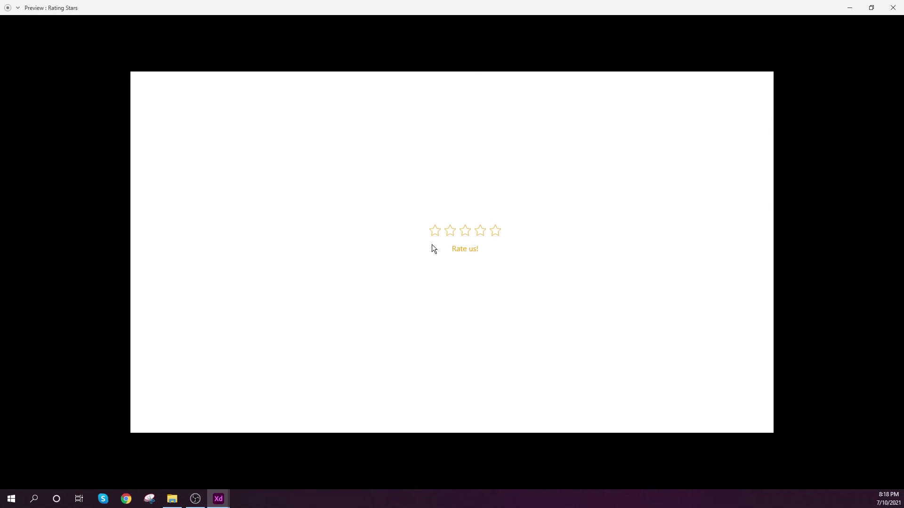
left_click(454, 232)
left_click(450, 232)
left_click(495, 232)
left_click(434, 231)
left_click(891, 10)
left_click(459, 311)
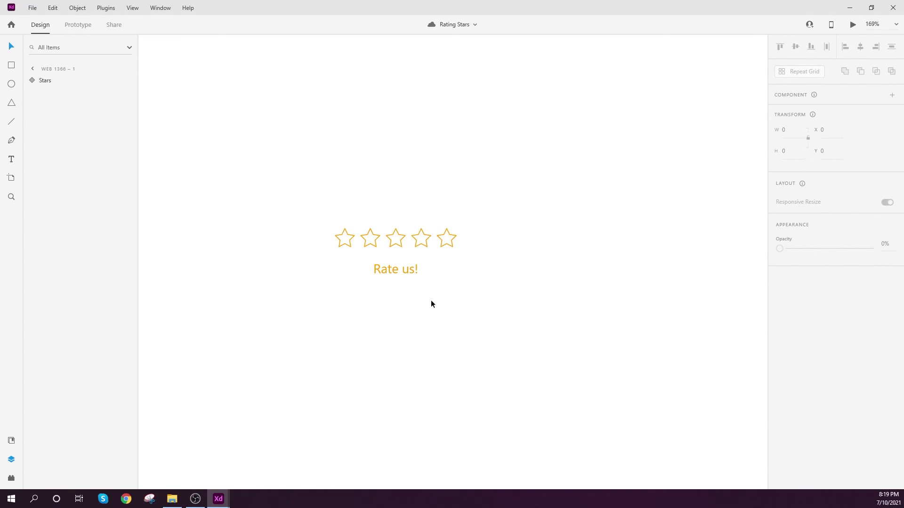
Change the saved orange swatch in the document assets to red #FF0000, and select the Stars component.
left_click(371, 237)
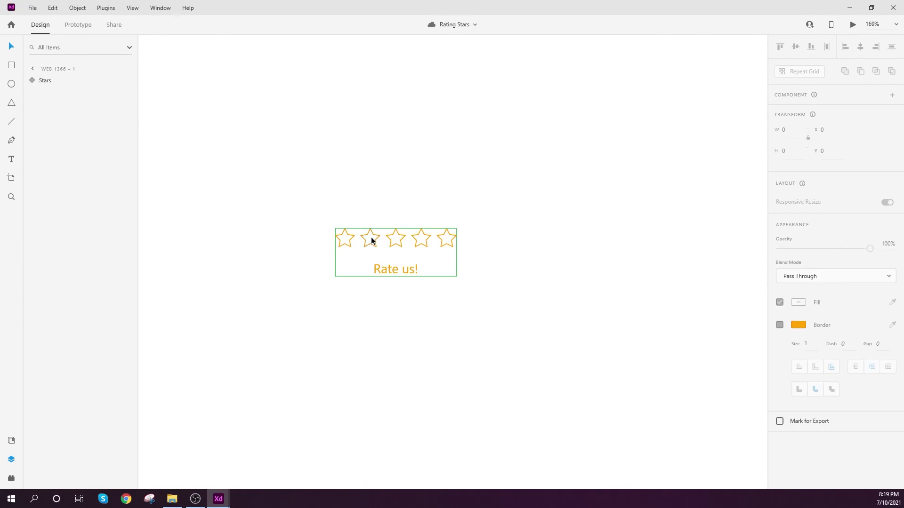
left_click(12, 441)
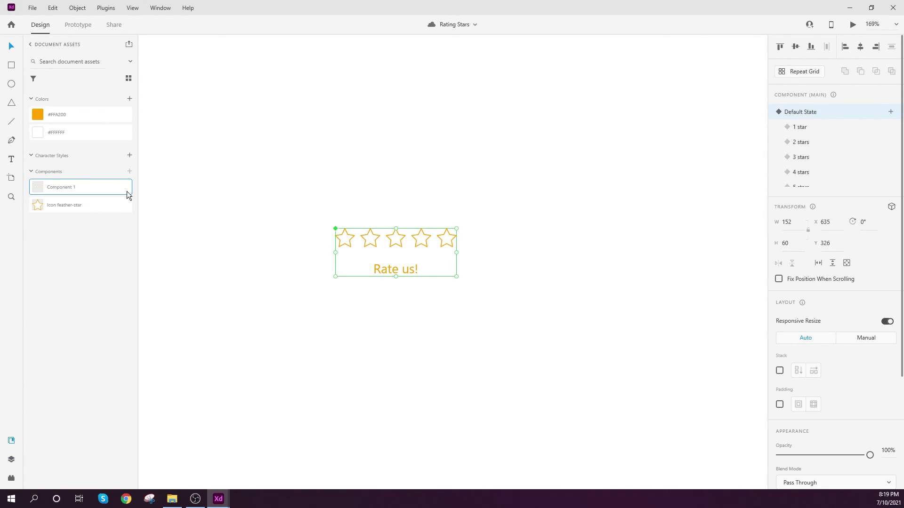
right_click(77, 114)
left_click(186, 114)
left_click(237, 133)
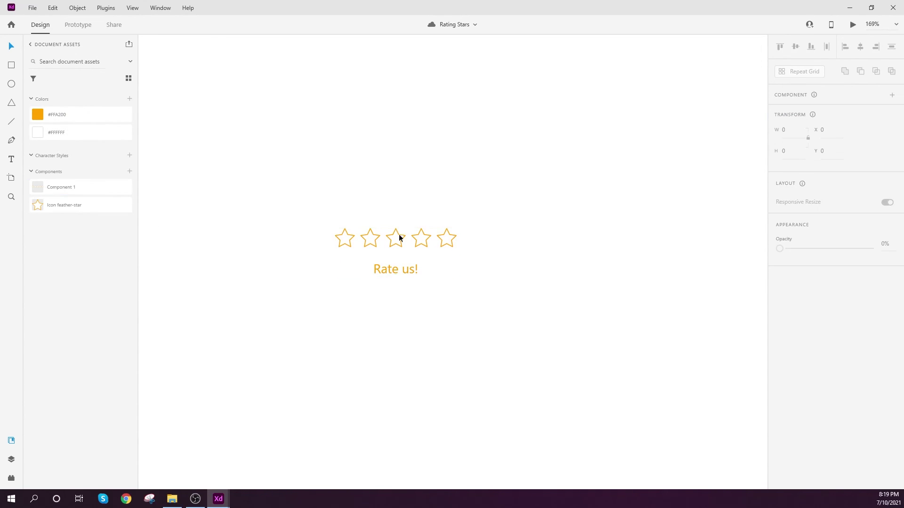
right_click(75, 114)
left_click(106, 134)
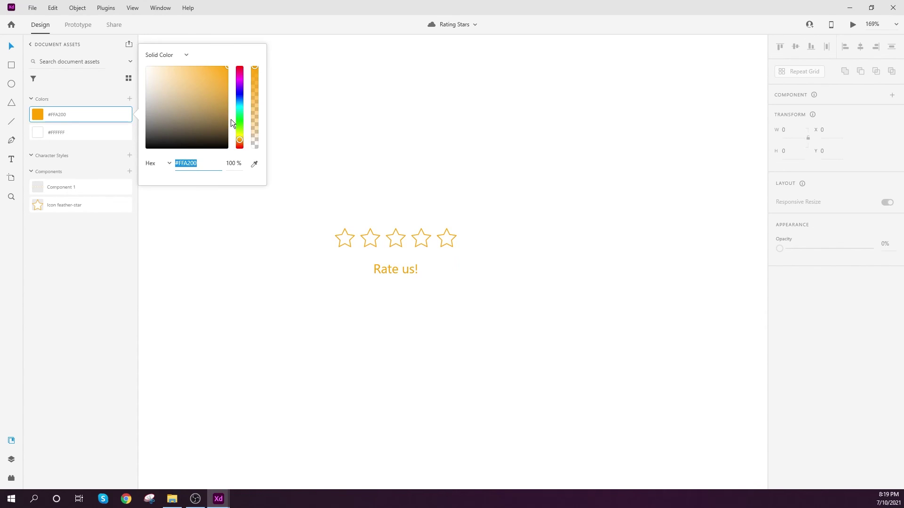
left_click(240, 72)
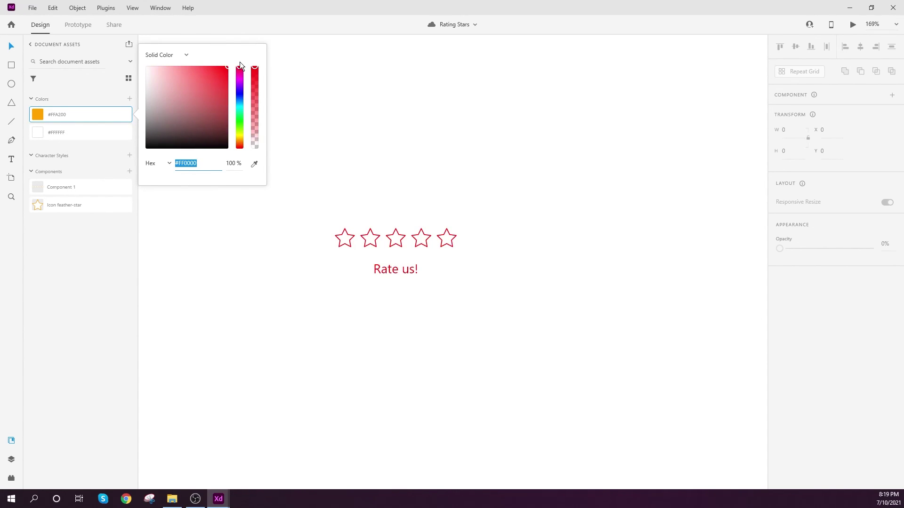
left_click(334, 164)
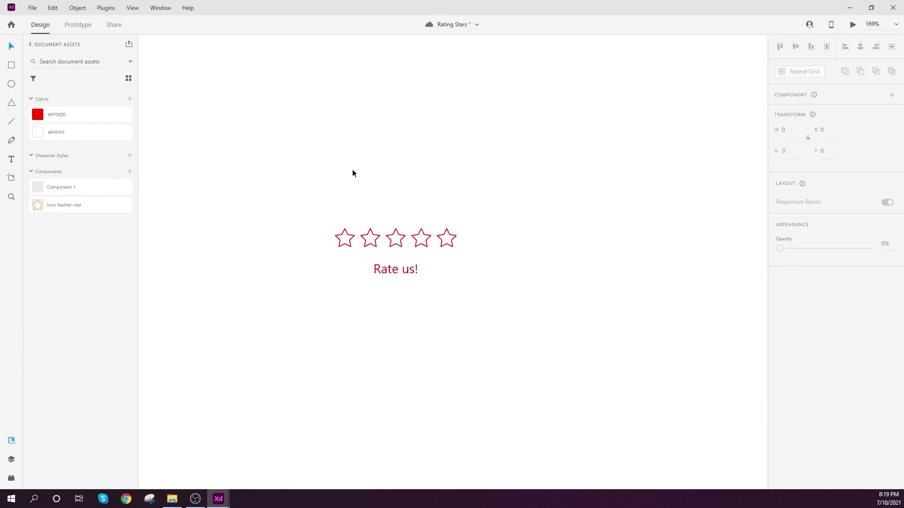
left_click(396, 237)
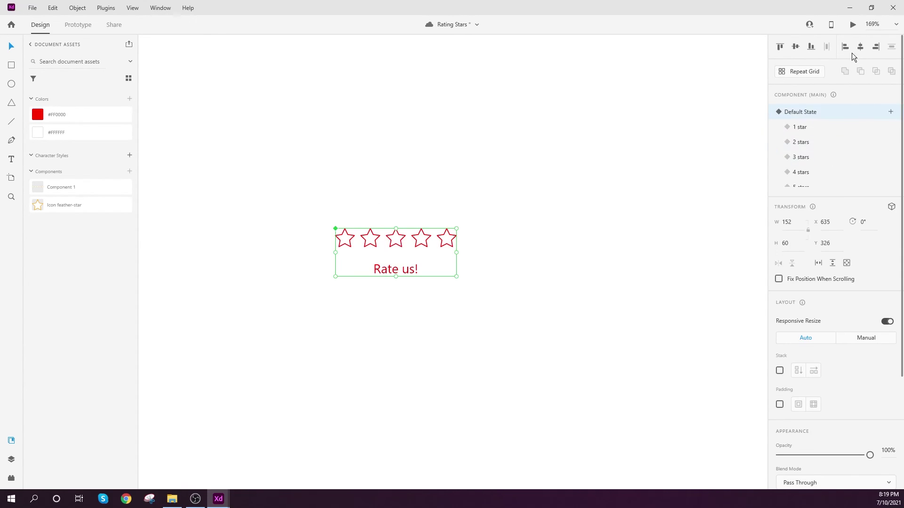
Preview the recolored star rating, close the preview, and review the Stars component's fill and border settings.
left_click(852, 24)
left_click_drag(473, 83, 473, 55)
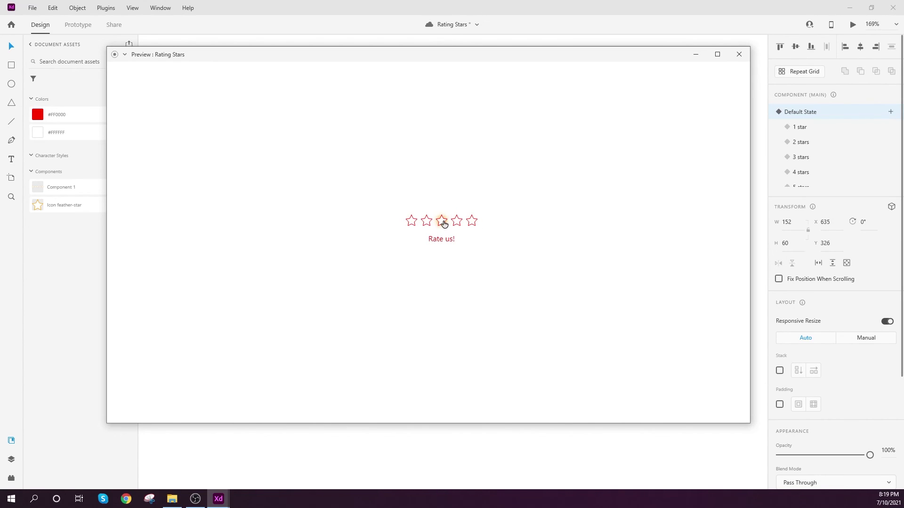
left_click(740, 55)
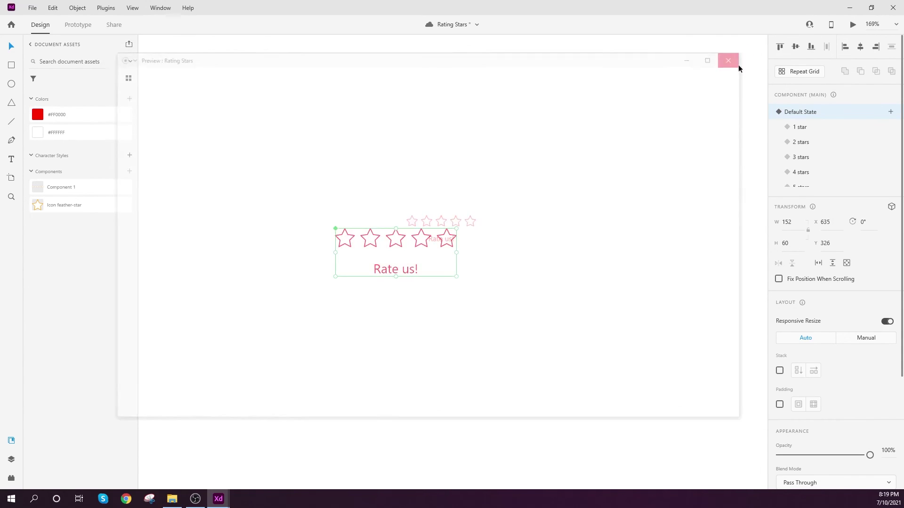
left_click(424, 252)
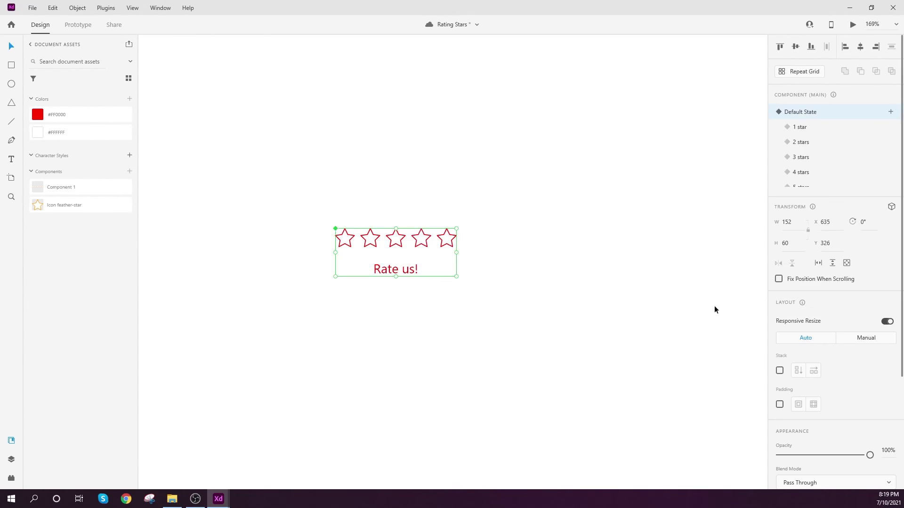
scroll(835, 324, "down", 3)
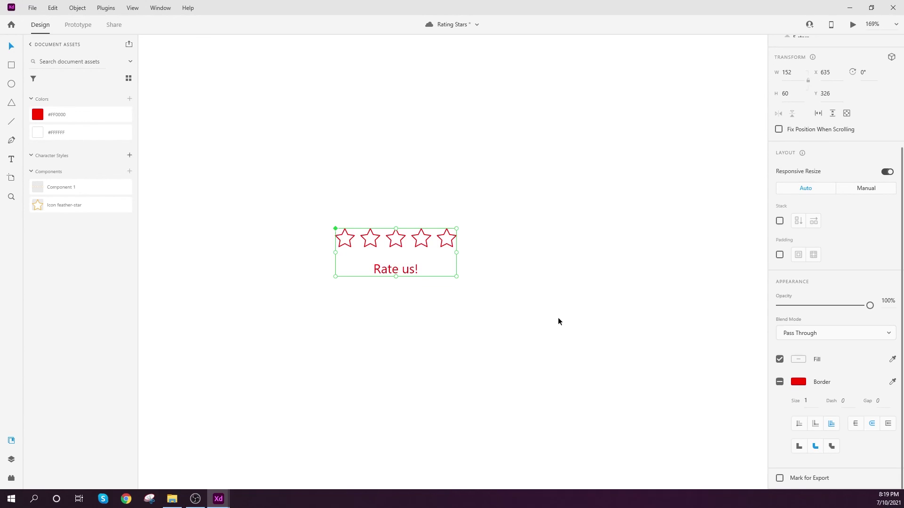
left_click(497, 292)
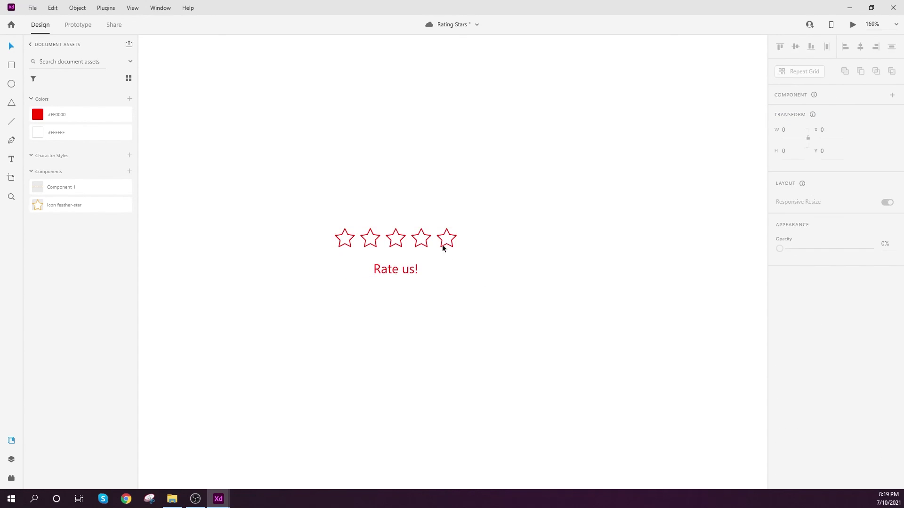
left_click(427, 235)
left_click(493, 249)
Save the Rating Stars document and deselect the Stars component.
left_click(385, 240)
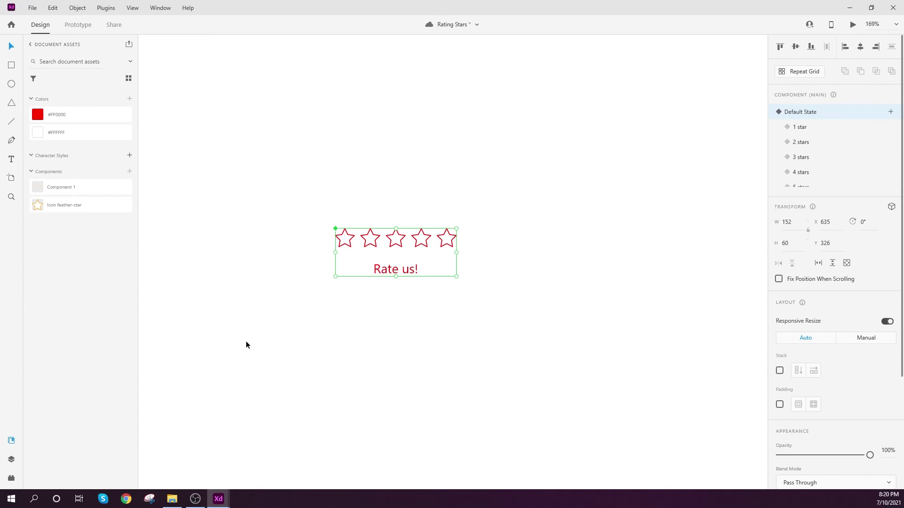
key("ctrl+s")
left_click(387, 341)
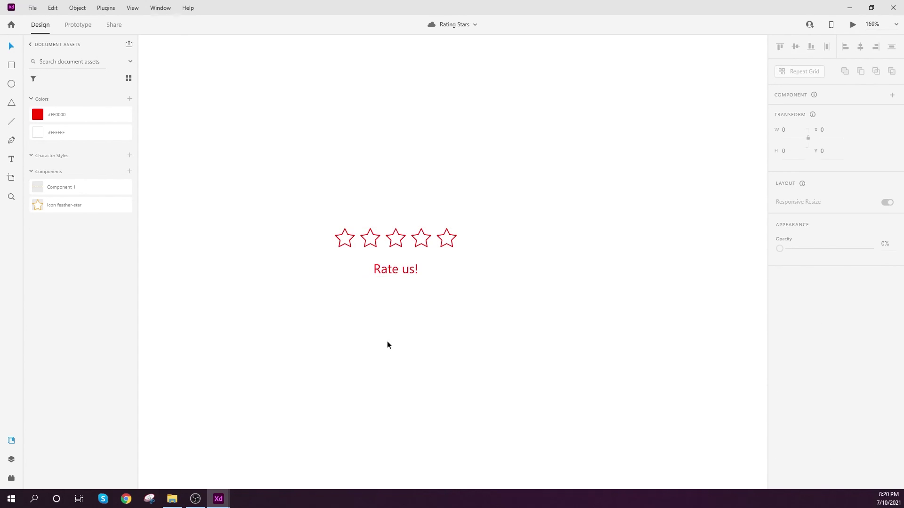